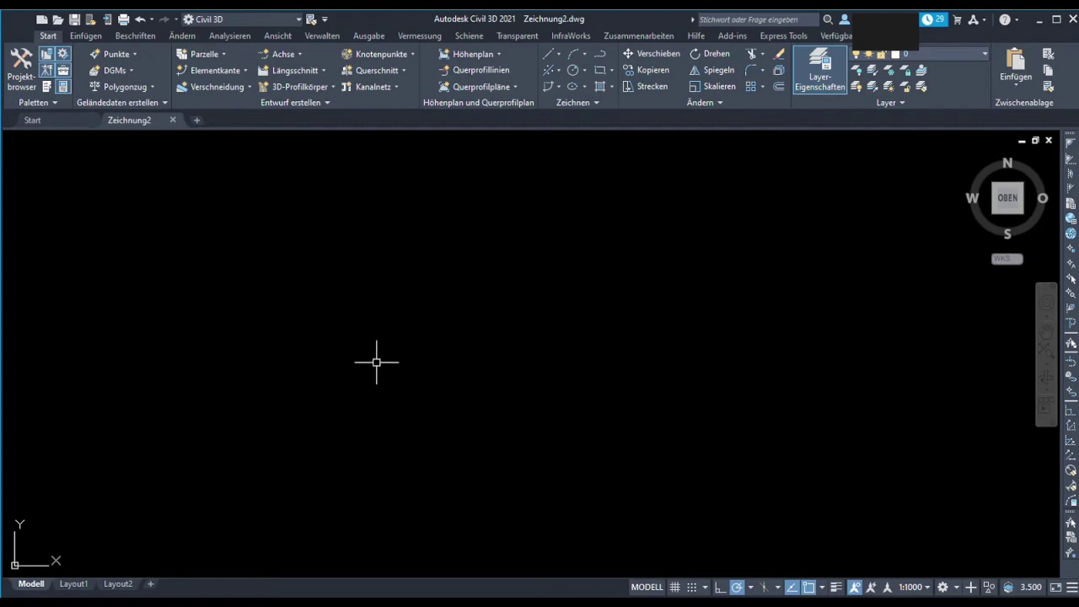
- Erase the stray long horizontal line
left_click(295, 351)
left_click(614, 385)
key("Delete")
- Draw the L-shaped wall corner with LINE, ending at the vertical wall segment
left_click(439, 347)
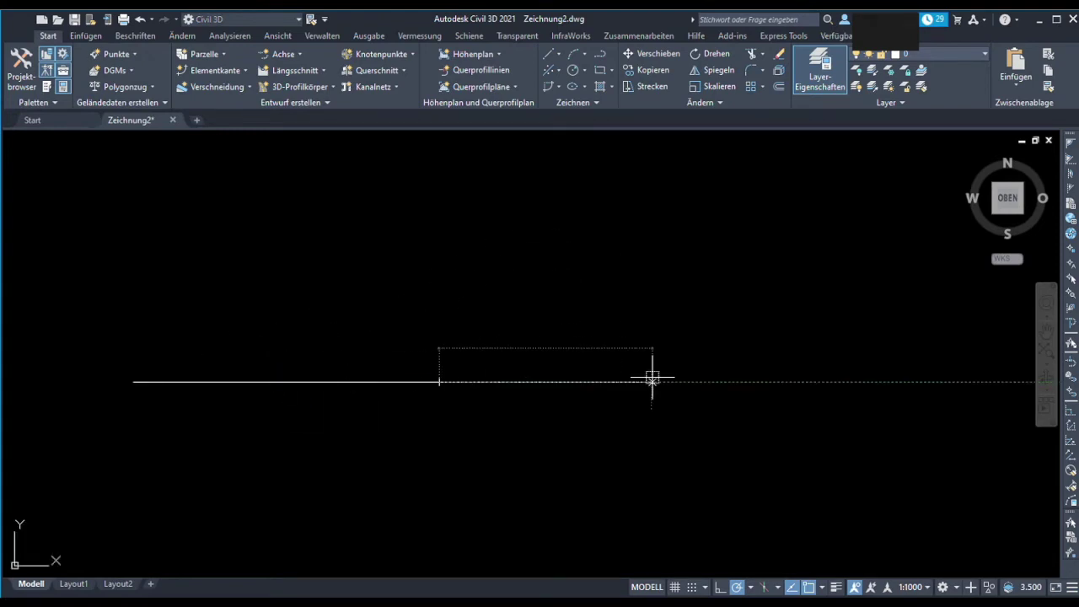
left_click(652, 381)
scroll(461, 392, "up", 3)
left_click(594, 354)
left_click(595, 302)
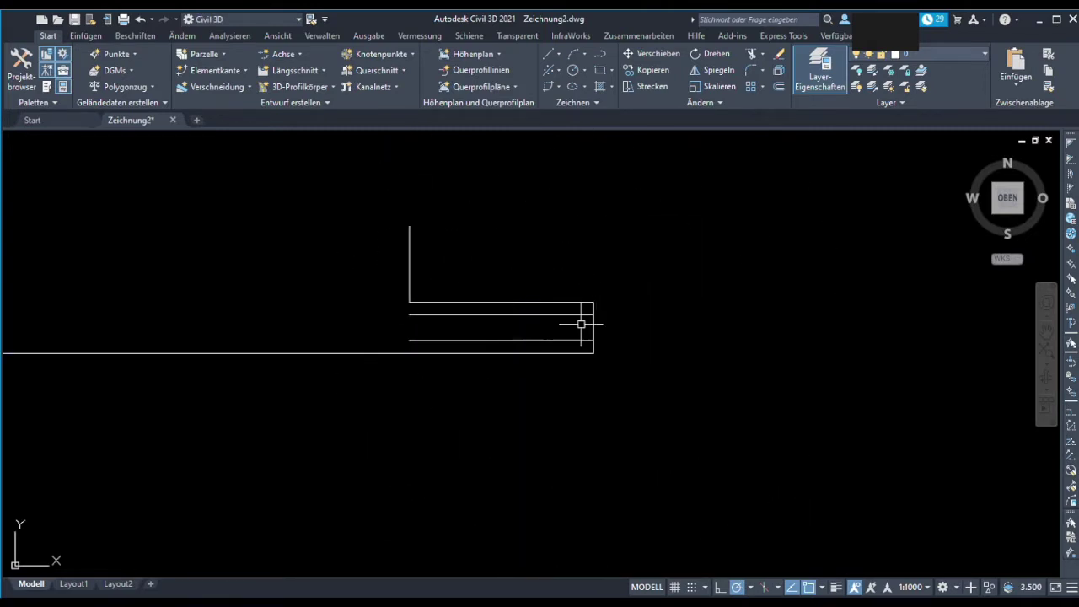
scroll(514, 325, "up", 2)
scroll(574, 329, "down", 4)
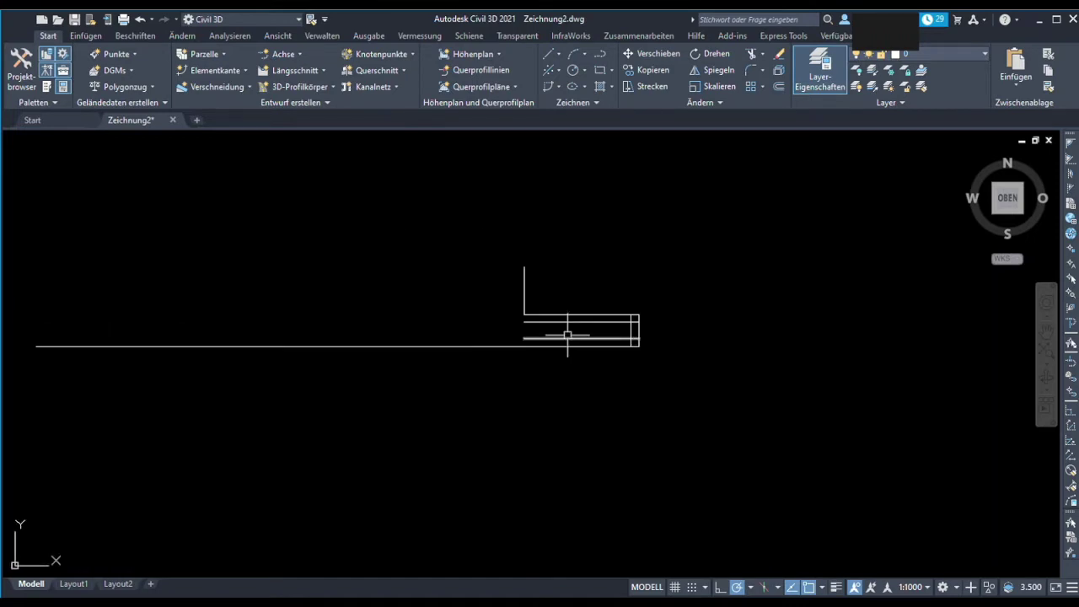
scroll(539, 388, "up", 4)
scroll(595, 441, "down", 6)
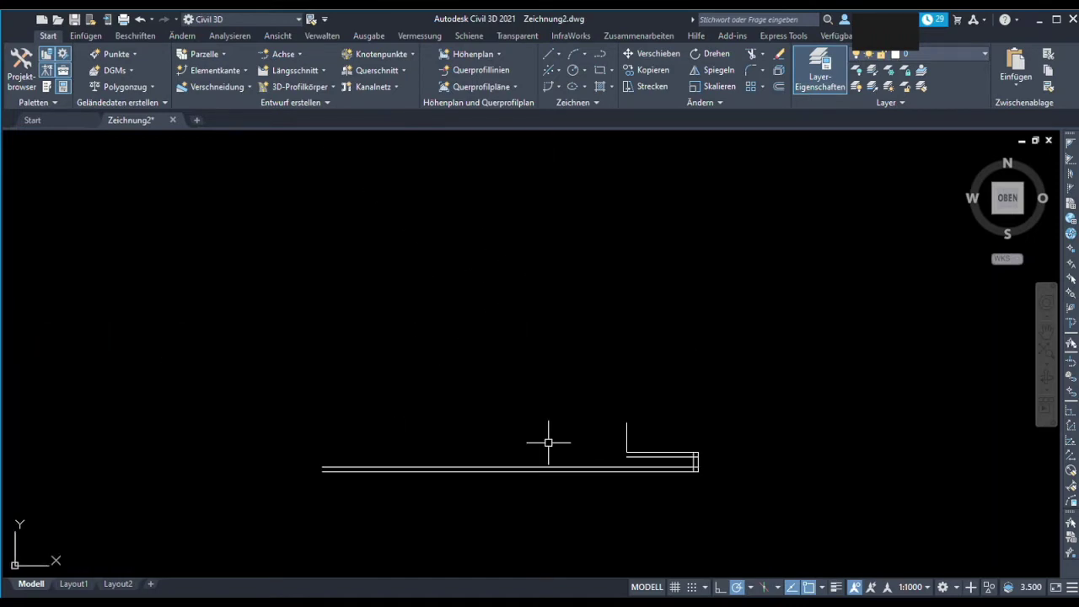
left_click(321, 242)
- Offset the left wall line to create a parallel copy beside it
scroll(433, 393, "up", 5)
scroll(393, 416, "up", 1)
left_click(372, 447)
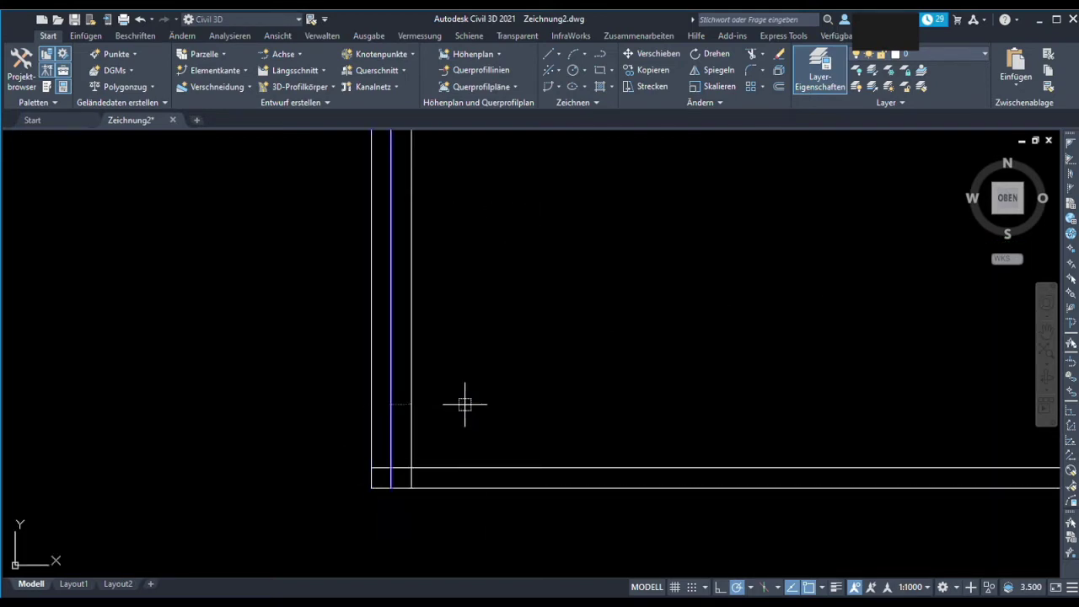
- Select the horizontal wall lines at the corner to join the double walls
scroll(419, 414, "down", 3)
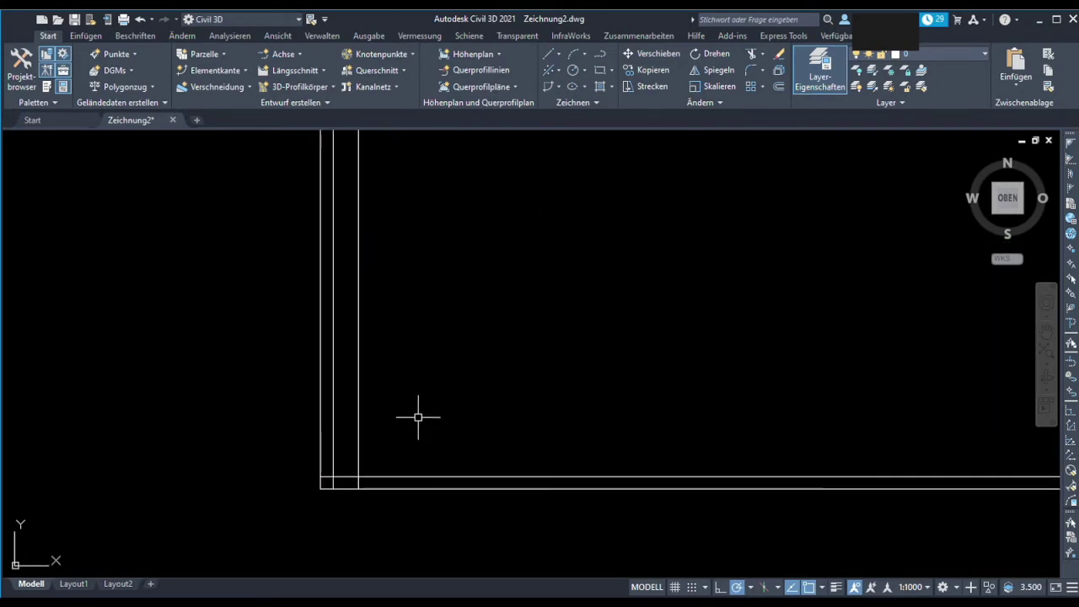
scroll(722, 453, "down", 2)
scroll(587, 368, "down", 4)
middle_click_drag(588, 368, 500, 330)
scroll(432, 239, "up", 8)
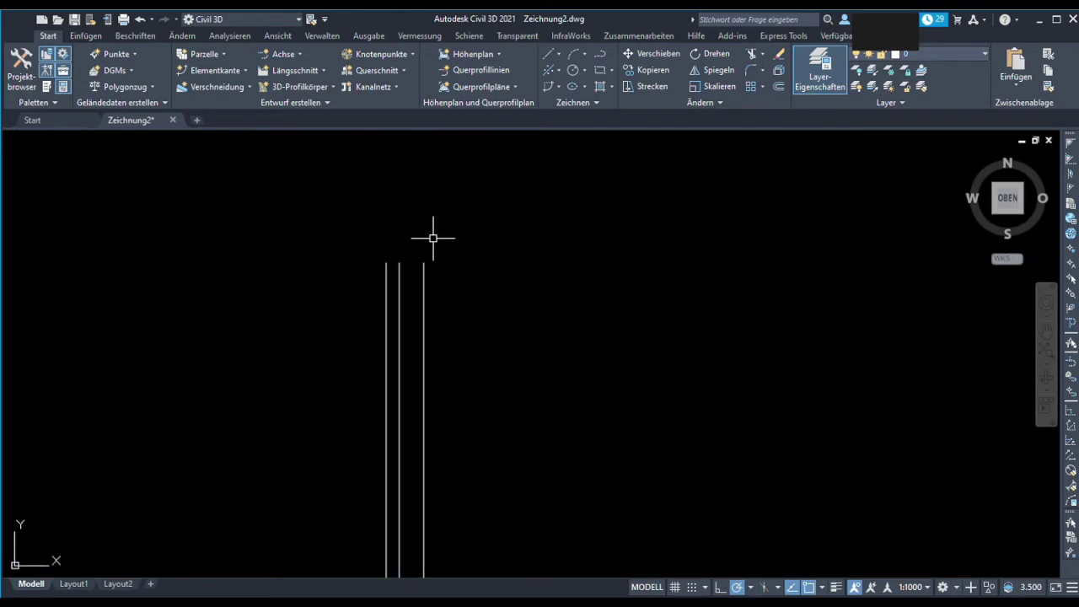
scroll(458, 337, "down", 2)
middle_click_drag(458, 338, 282, 337)
scroll(243, 362, "down", 1)
scroll(243, 362, "up", 1)
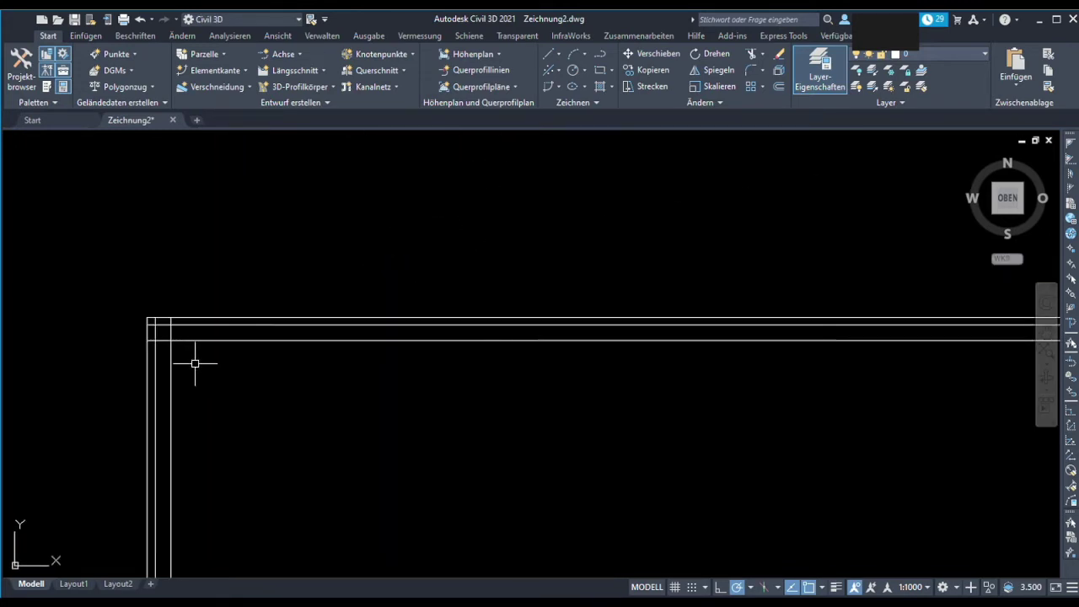
scroll(195, 363, "down", 2)
left_click(226, 285)
mouse_move(334, 453)
middle_mouse_down()
mouse_move(317, 344)
mouse_move(328, 378)
middle_mouse_up()
scroll(328, 378, "up", 2)
scroll(278, 341, "down", 1)
left_click(301, 371)
scroll(301, 374, "down", 1)
key("Escape")
scroll(141, 367, "up", 3)
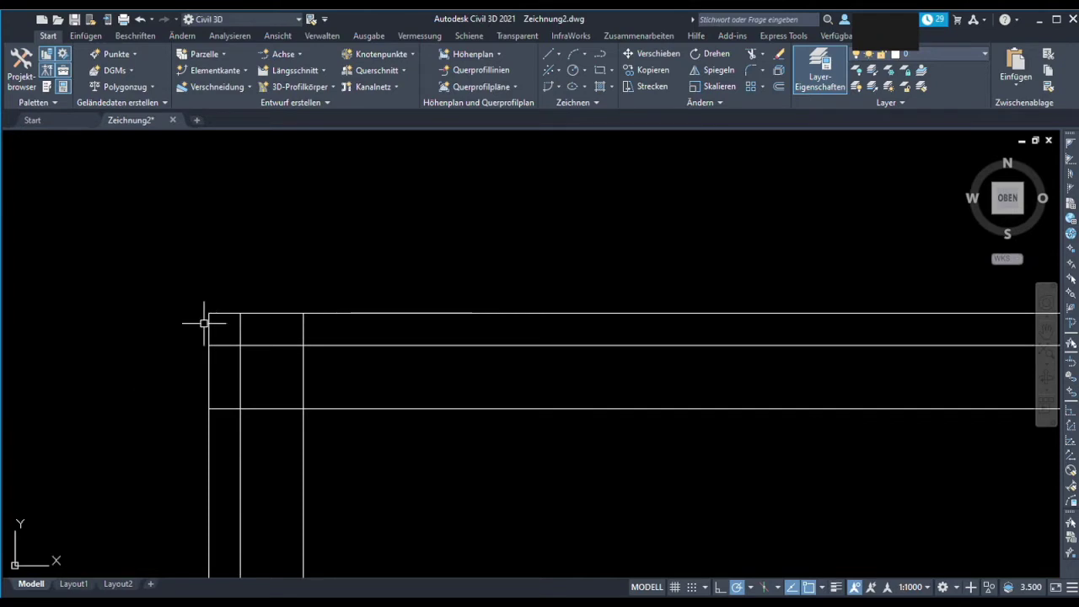
- Zoom and pan around the inner corner to check the closed rectangular outline
scroll(337, 371, "down", 6)
scroll(453, 352, "up", 3)
scroll(260, 380, "down", 4)
scroll(446, 373, "up", 3)
scroll(241, 296, "down", 3)
scroll(241, 324, "up", 5)
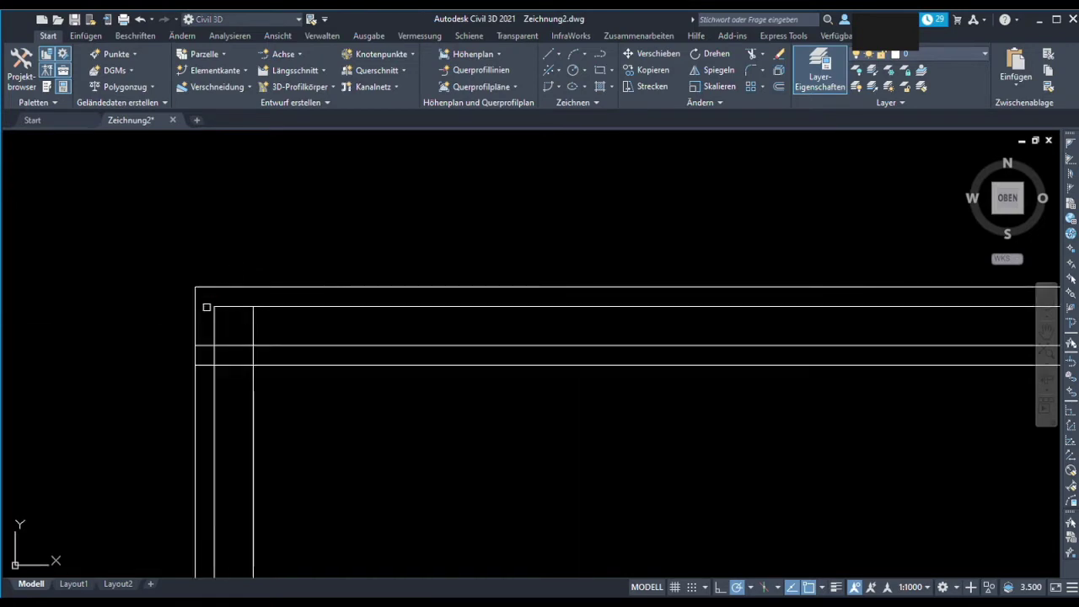
scroll(252, 321, "down", 2)
middle_click_drag(272, 376, 203, 313)
scroll(591, 334, "up", 2)
mouse_move(616, 295)
middle_mouse_down()
mouse_move(540, 365)
mouse_move(577, 358)
middle_mouse_up()
scroll(267, 421, "down", 3)
middle_click_drag(315, 330, 358, 348)
scroll(316, 299, "down", 6)
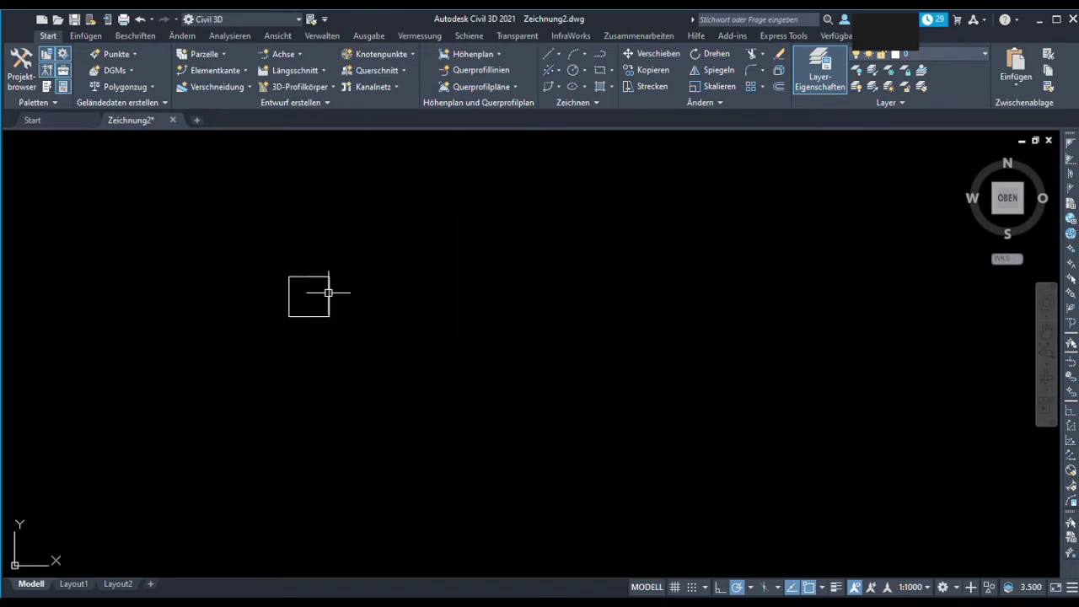
- Copy the small square to a spot beside the original
scroll(394, 296, "up", 10)
left_click(414, 301)
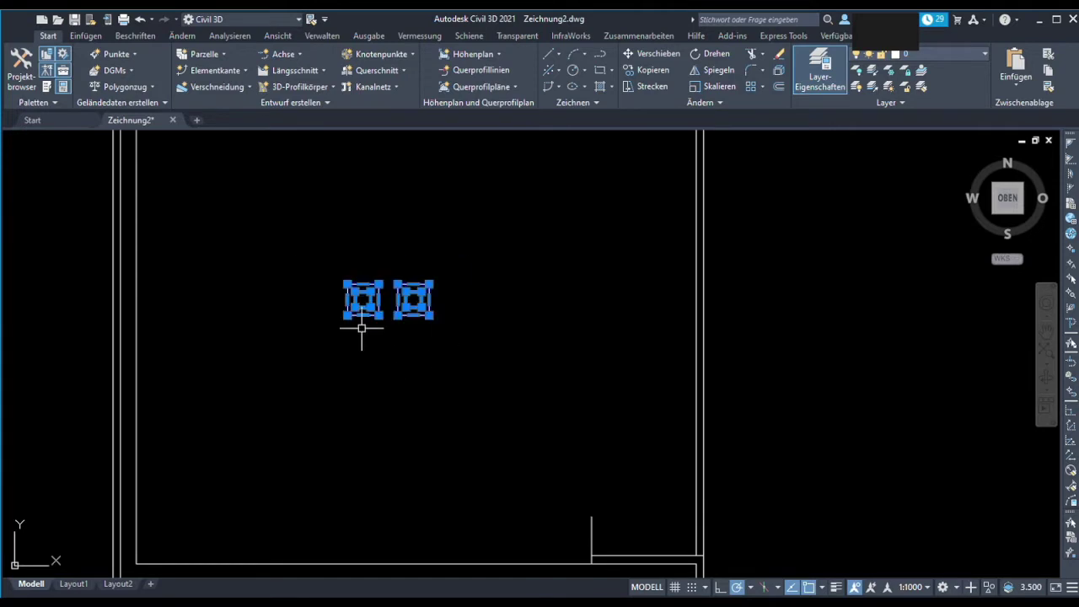
scroll(362, 332, "up", 2)
scroll(233, 410, "up", 2)
- Move both small squares inside the building near its lower wall
mouse_move(405, 278)
left_mouse_down()
mouse_move(210, 376)
mouse_move(527, 379)
left_mouse_up()
left_click_drag(493, 268, 686, 413)
left_click(561, 337)
left_click(523, 229)
scroll(520, 228, "down", 5)
scroll(520, 228, "up", 2)
mouse_move(520, 228)
middle_mouse_down()
mouse_move(588, 326)
mouse_move(499, 432)
middle_mouse_up()
scroll(499, 431, "down", 2)
scroll(499, 434, "down", 3)
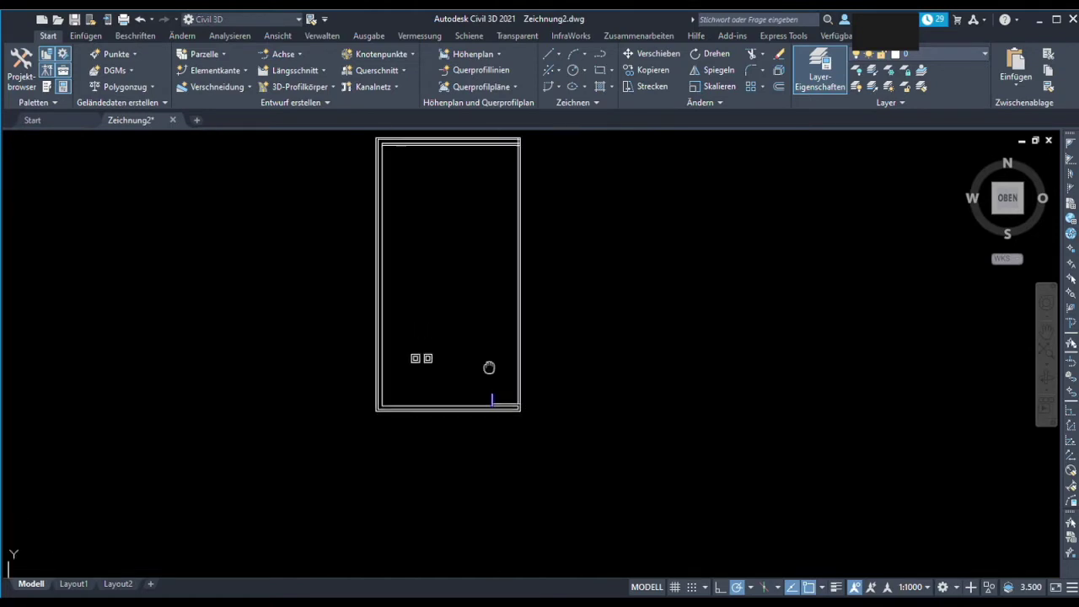
scroll(469, 447, "up", 3)
scroll(313, 378, "up", 3)
- Move the right square onto the inner right wall
left_click(326, 344)
left_click(759, 345)
scroll(674, 337, "down", 2)
scroll(681, 333, "up", 8)
left_click(681, 333)
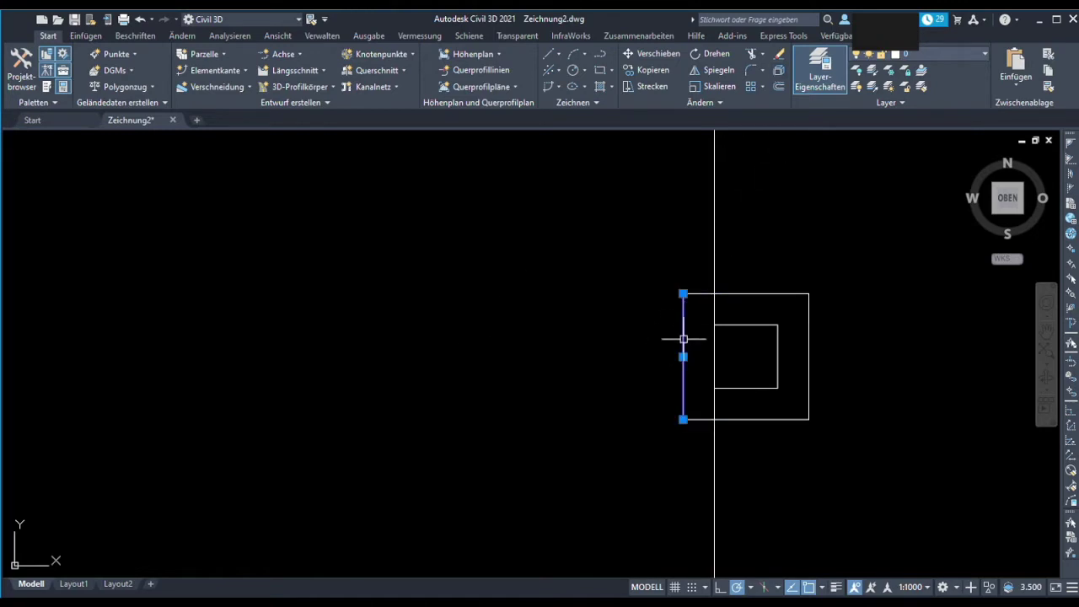
- Zoom in and out around the narrow rectangle and door line at the upper-left corner
scroll(650, 301, "down", 3)
scroll(410, 309, "down", 3)
scroll(513, 380, "down", 2)
scroll(573, 363, "up", 5)
scroll(428, 349, "down", 3)
scroll(568, 289, "up", 2)
scroll(299, 331, "up", 2)
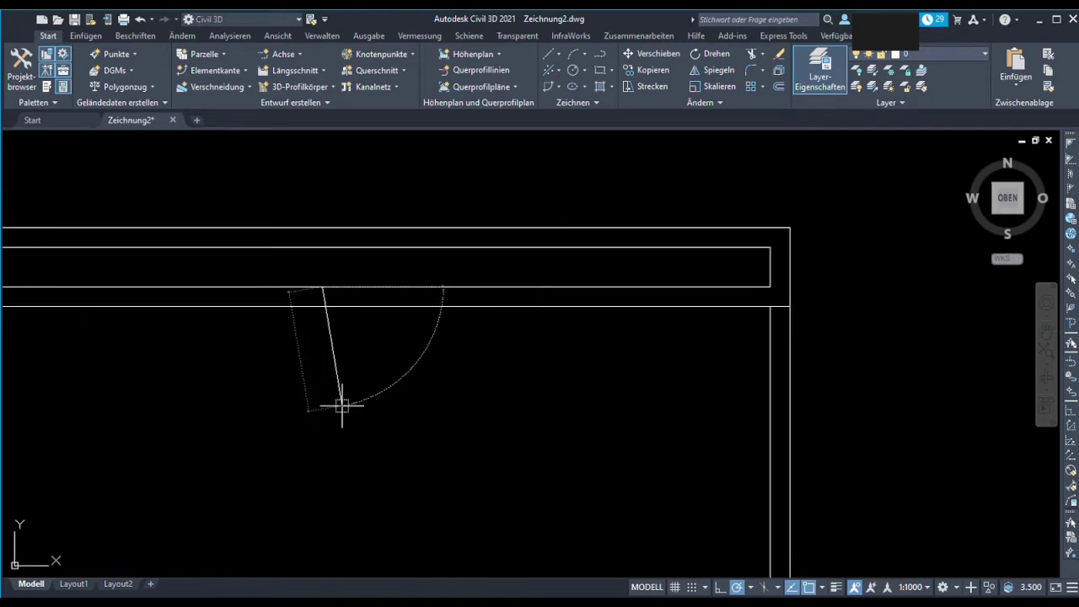
scroll(428, 349, "down", 2)
scroll(330, 323, "up", 1)
scroll(539, 321, "up", 1)
scroll(540, 320, "up", 1)
scroll(444, 252, "down", 5)
scroll(443, 252, "up", 2)
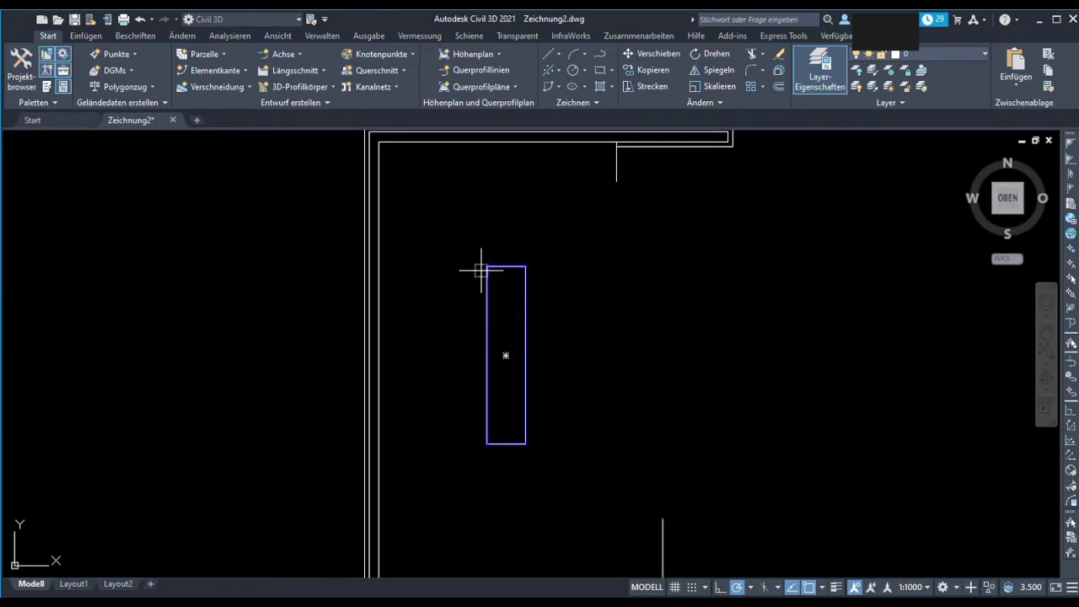
- Move the narrow rectangle flush against the inner left wall
middle_click_drag(424, 169, 429, 284)
left_click(400, 206)
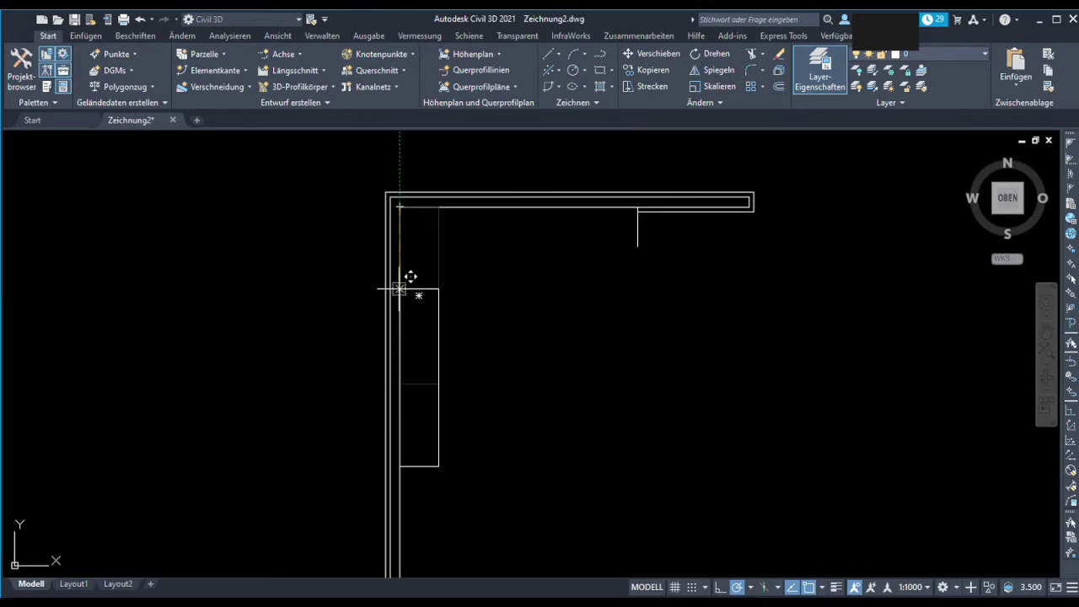
left_click(400, 258)
left_click(393, 248)
left_click(504, 435)
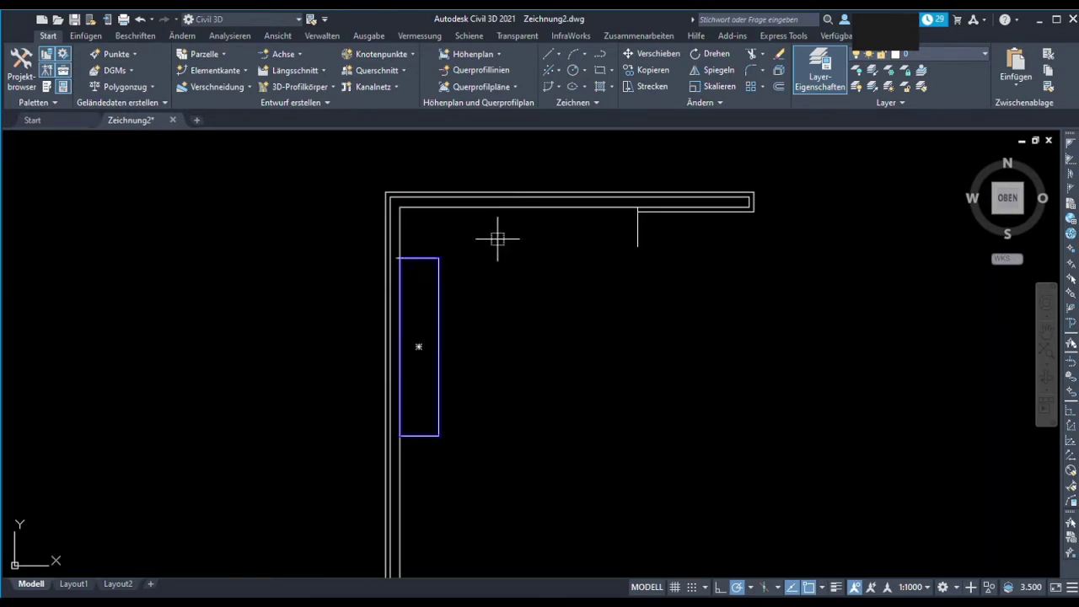
key("Escape")
- Move the vertical wall line left toward the rectangle to form the partition
middle_click_drag(426, 227, 459, 279)
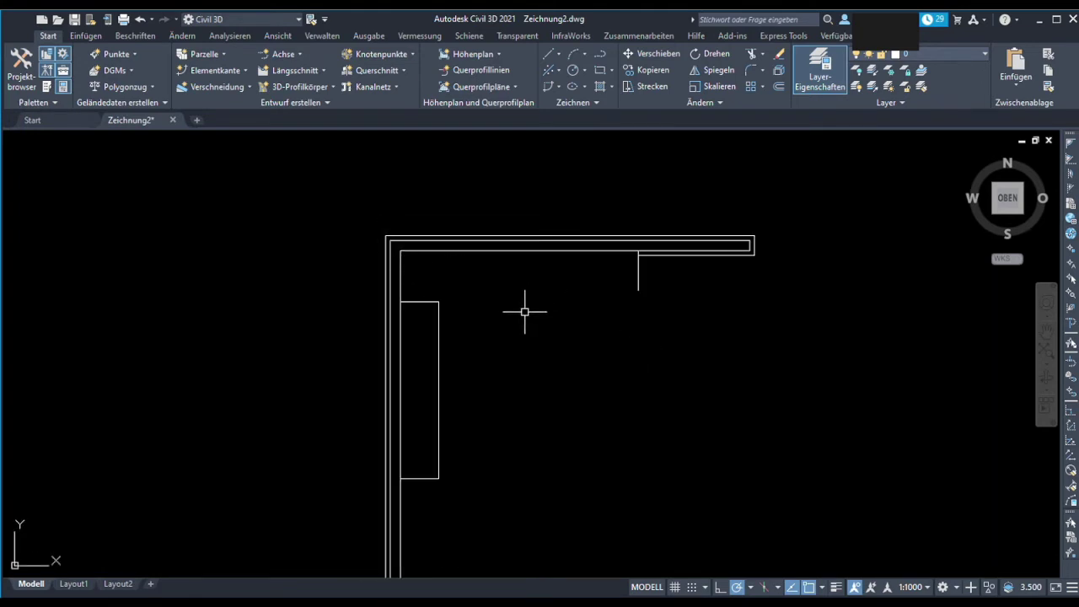
scroll(503, 284, "down", 3)
left_click(494, 397)
scroll(517, 349, "up", 3)
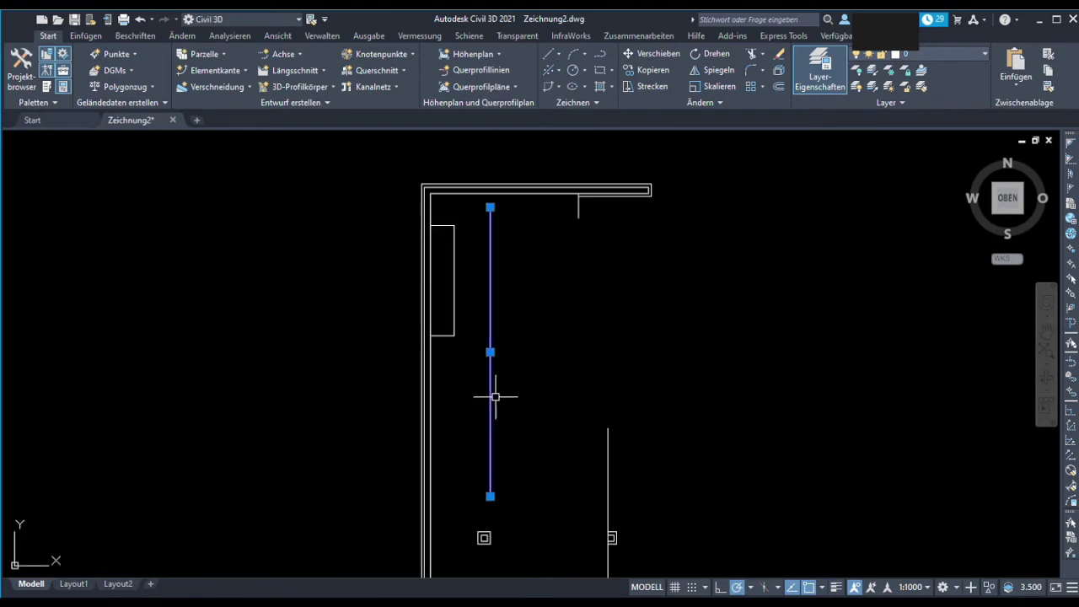
key("Escape")
scroll(523, 352, "down", 3)
scroll(554, 309, "up", 5)
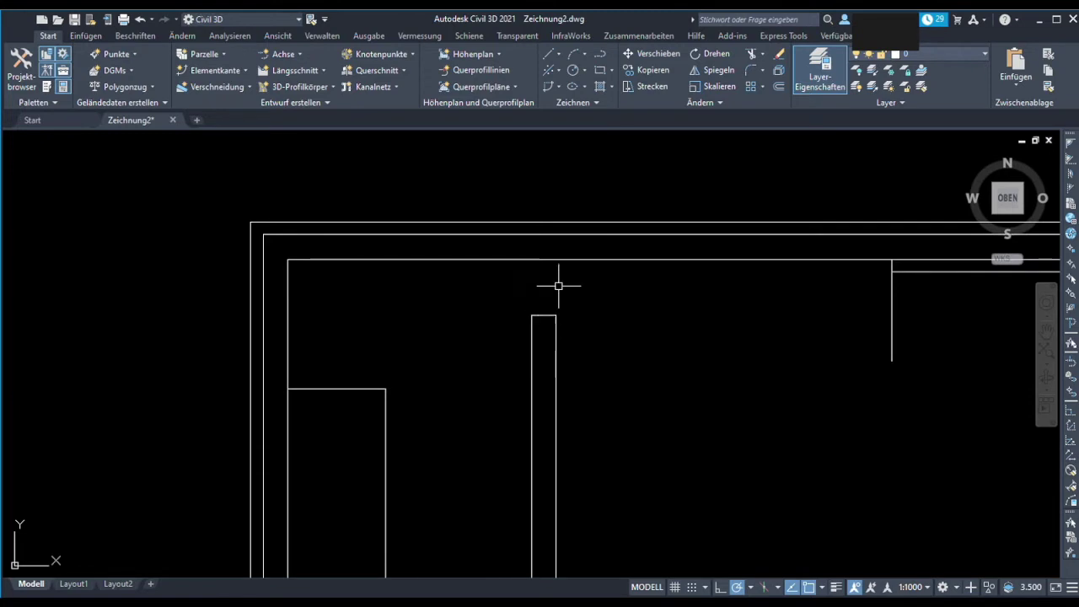
scroll(637, 379, "down", 4)
left_click(638, 378)
scroll(637, 379, "down", 2)
scroll(626, 241, "up", 4)
scroll(621, 174, "down", 3)
scroll(655, 254, "up", 2)
left_click_drag(670, 295, 526, 270)
- Zoom and pan to review the thin interior wall strip beside the left wall
scroll(513, 174, "down", 2)
scroll(514, 180, "up", 2)
scroll(576, 286, "down", 2)
scroll(582, 311, "down", 2)
scroll(612, 255, "up", 5)
scroll(718, 261, "down", 2)
middle_click_drag(624, 216, 621, 241)
scroll(631, 219, "up", 2)
scroll(700, 336, "down", 3)
scroll(700, 336, "up", 3)
scroll(717, 362, "up", 2)
scroll(723, 373, "up", 2)
scroll(727, 349, "up", 2)
scroll(467, 235, "down", 5)
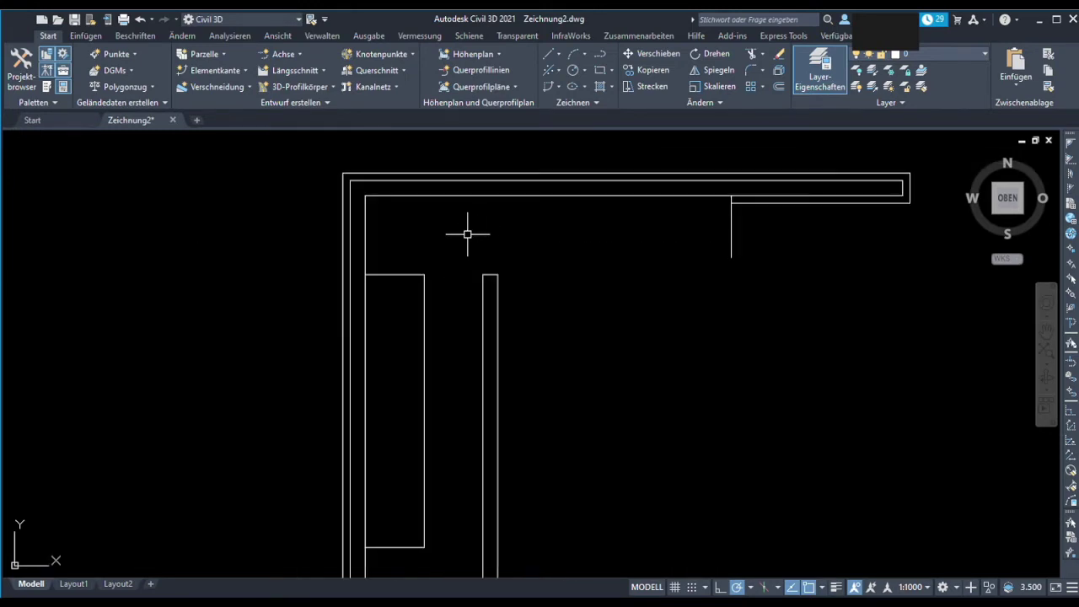
scroll(467, 226, "down", 2)
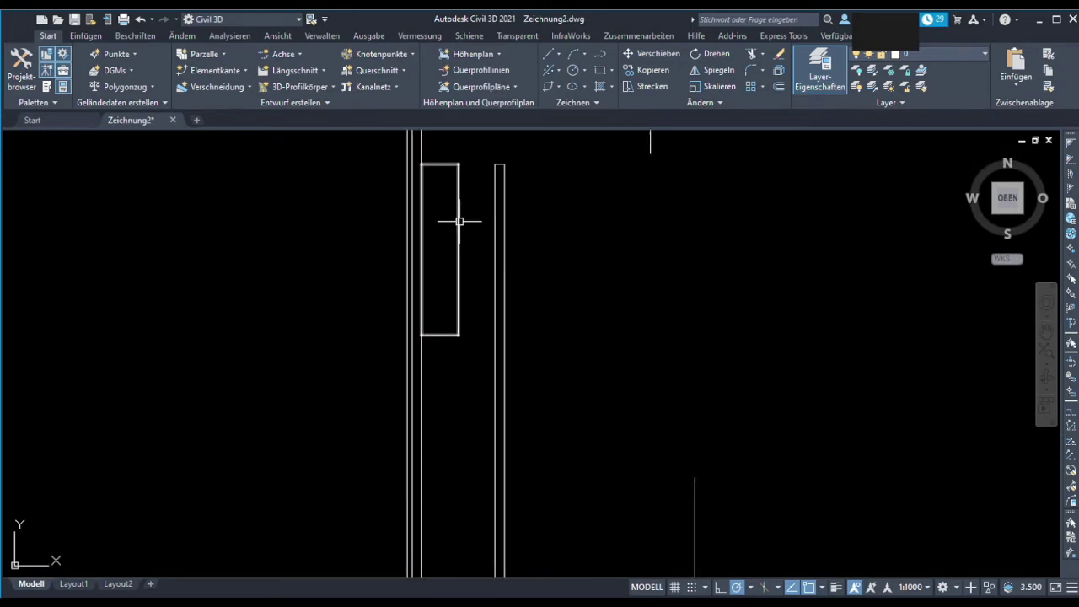
scroll(458, 221, "down", 5)
scroll(473, 222, "up", 5)
scroll(405, 320, "down", 5)
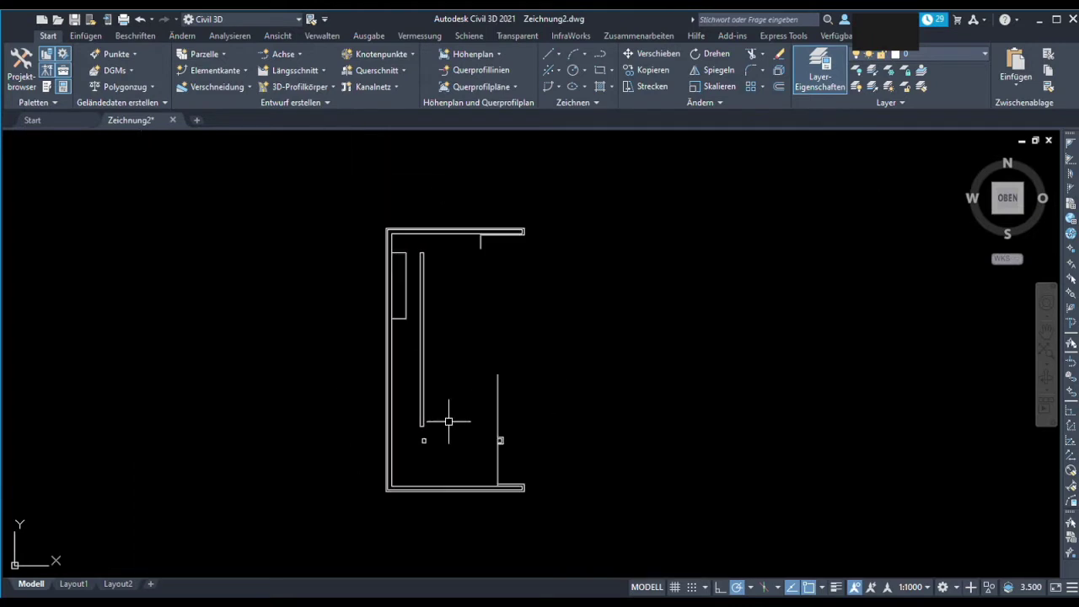
scroll(403, 335, "up", 4)
- Draw a small wall-stub rectangle against the left wall
left_click(517, 271)
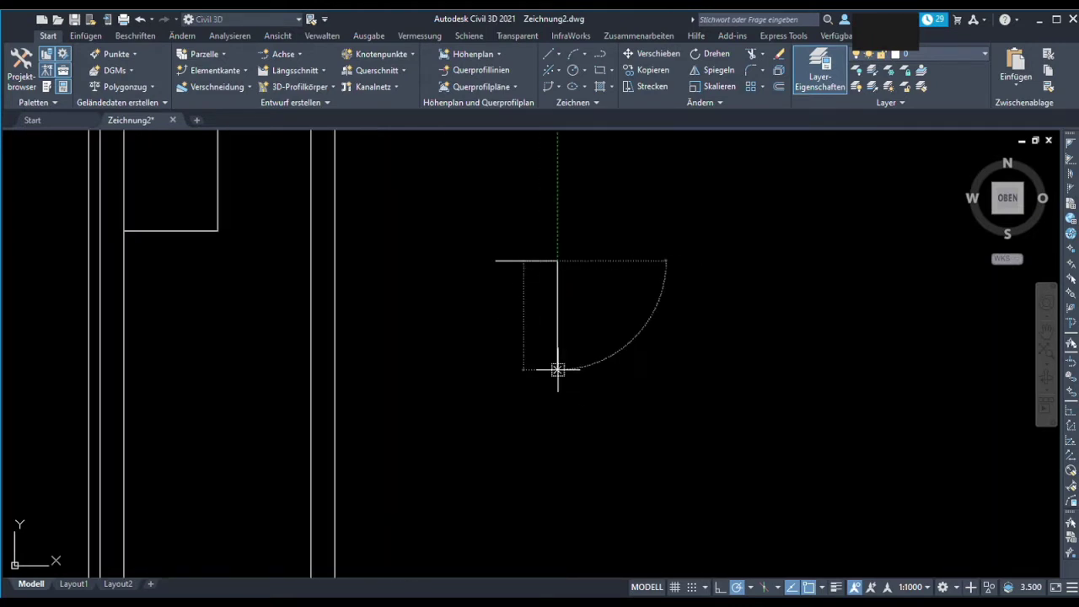
scroll(337, 253, "down", 3)
left_click(194, 251)
scroll(168, 237, "up", 5)
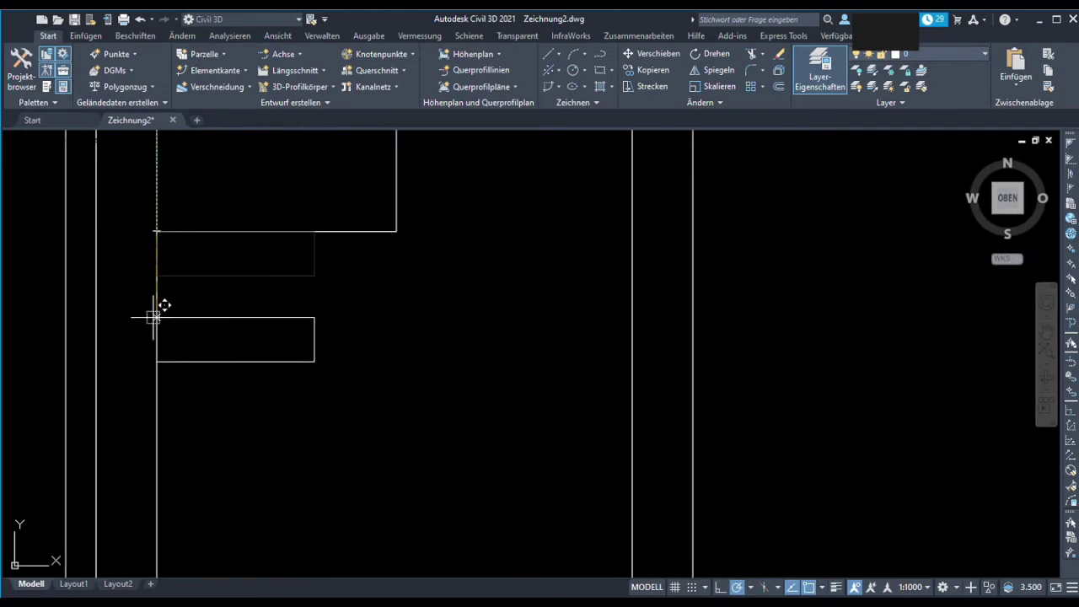
scroll(154, 317, "down", 5)
left_click(205, 360)
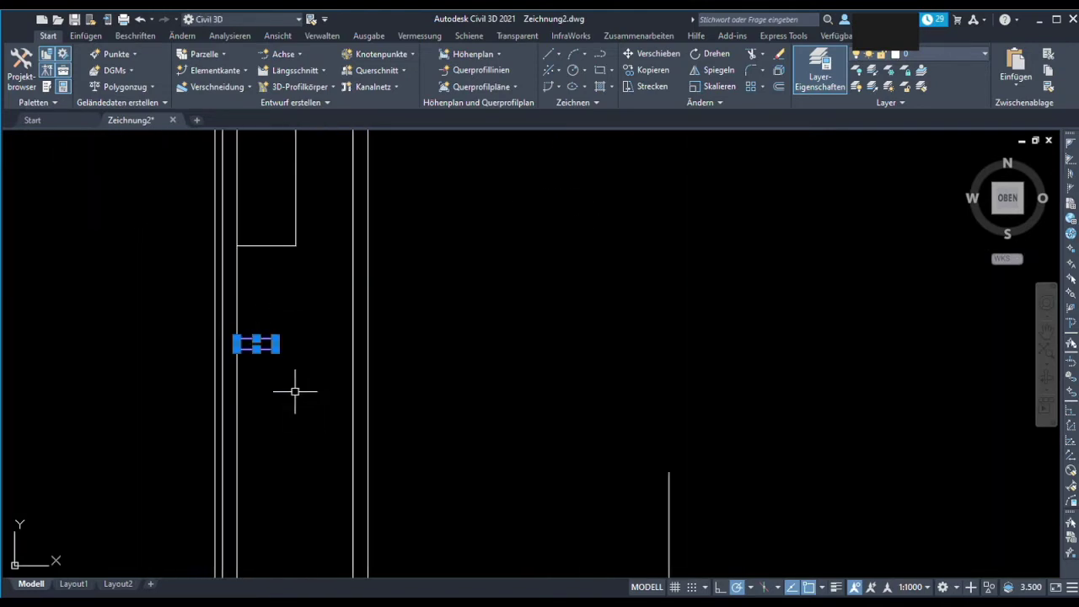
scroll(296, 301, "up", 2)
- Move the wall-stub rectangle from its corner over to the right wall
left_click_drag(193, 261, 301, 318)
key("m")
key("space")
left_click(260, 296)
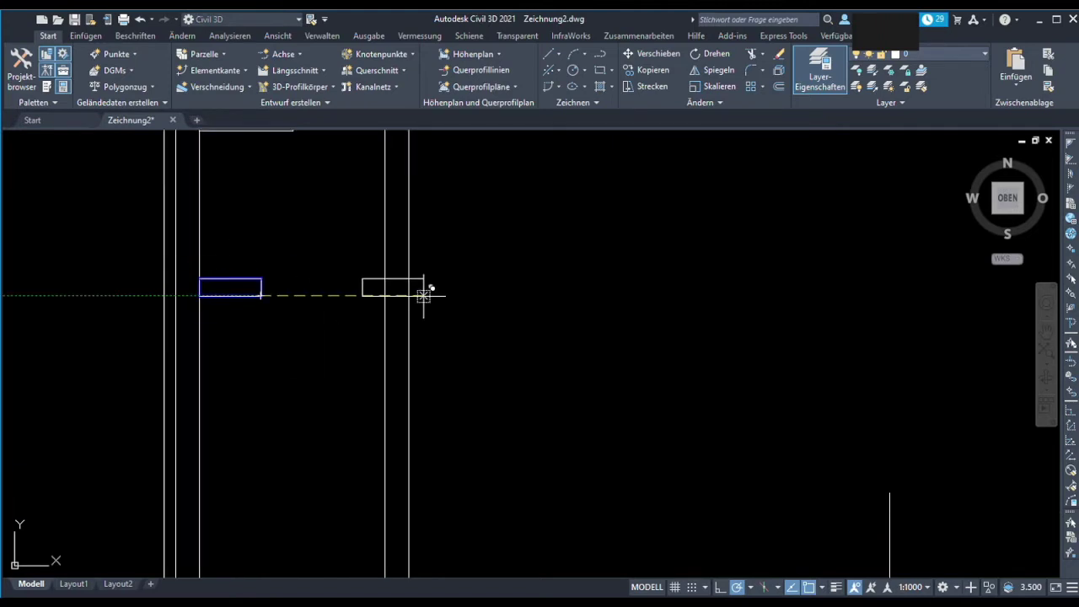
left_click(408, 295)
scroll(269, 286, "up", 2)
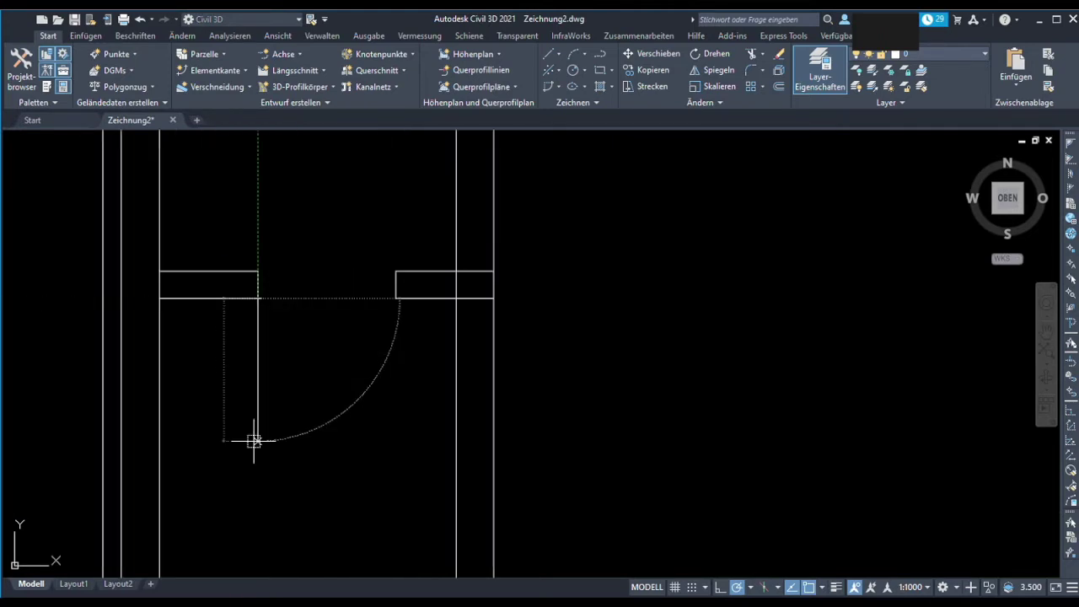
- Draw a circle from the jamb corner and trim it to a quarter-arc door swing
key("Escape")
left_click(395, 298)
scroll(392, 295, "up", 6)
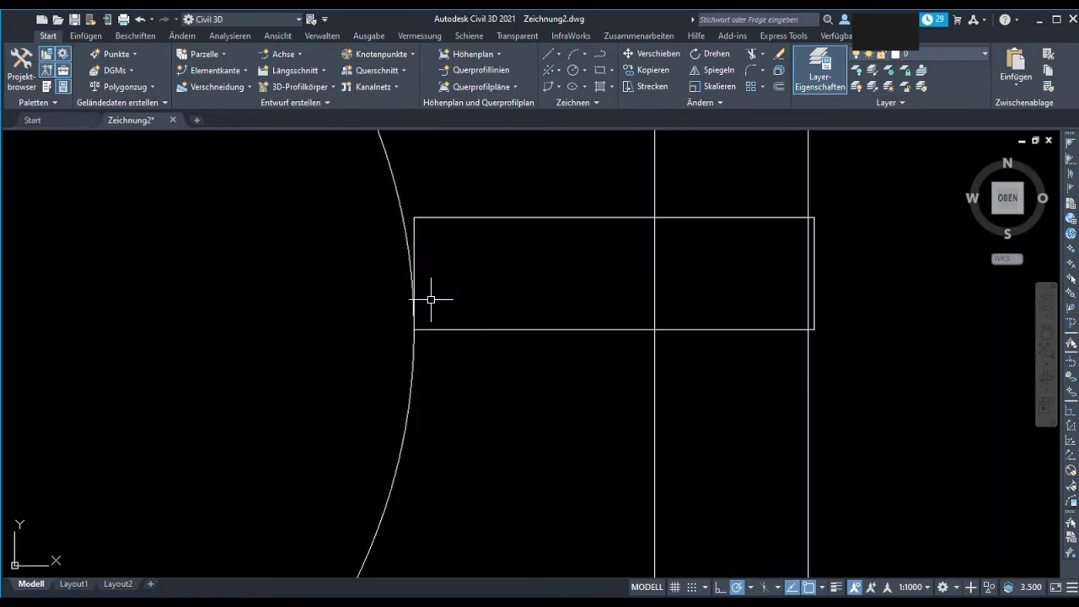
scroll(439, 252, "down", 5)
left_click(219, 186)
left_click(214, 354)
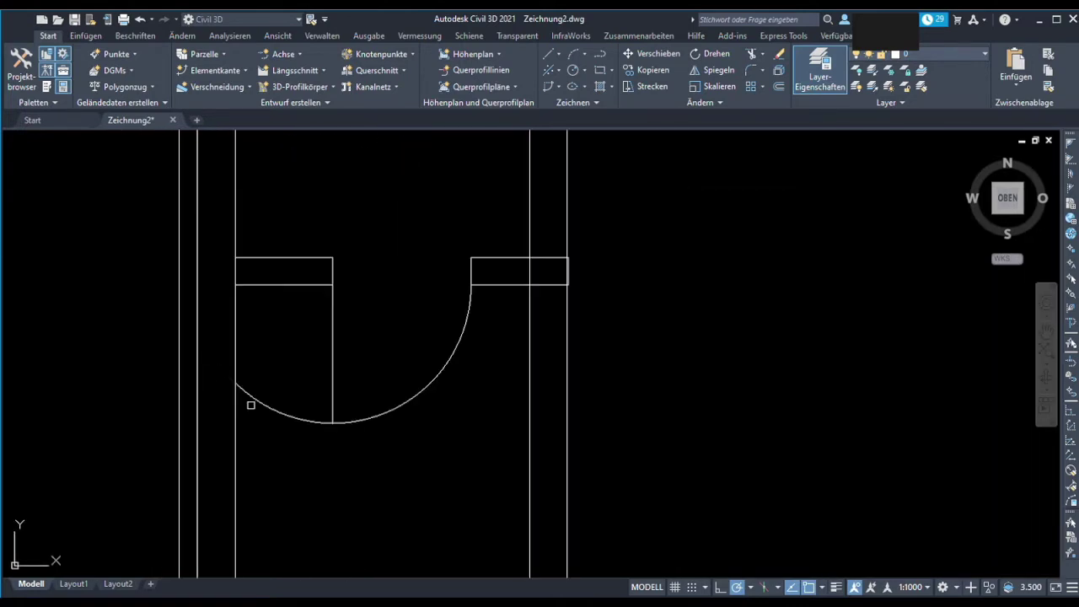
- Stretch the wall-stub end with a crossing window, using its corner as base point
scroll(290, 327, "down", 2)
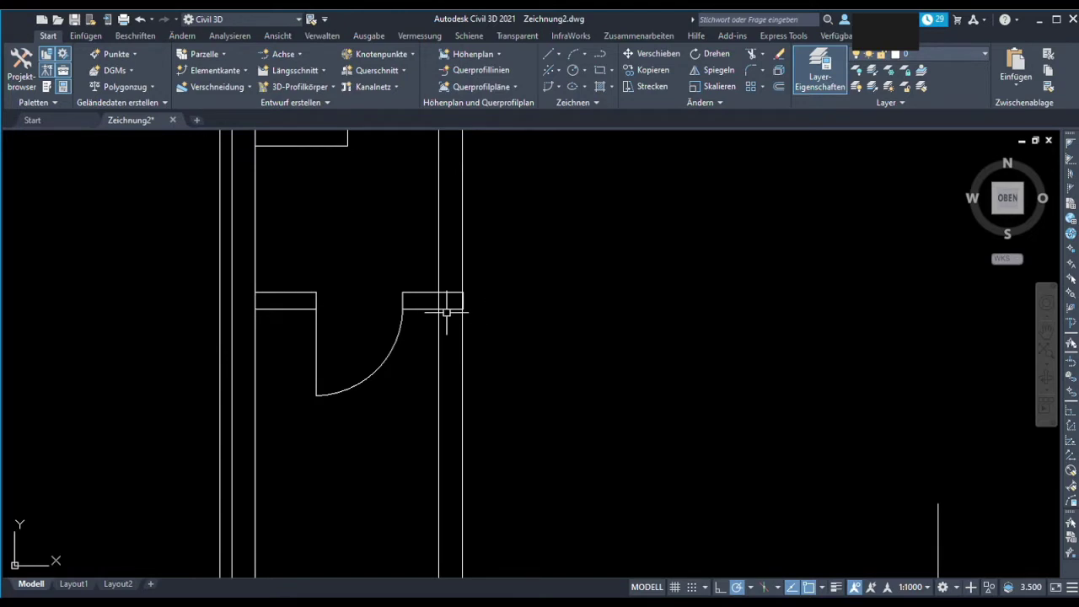
left_click(368, 267)
left_click(535, 322)
scroll(404, 345, "down", 2)
scroll(338, 330, "up", 3)
left_click(337, 329)
scroll(338, 330, "down", 2)
scroll(613, 397, "down", 2)
scroll(306, 362, "up", 4)
scroll(525, 362, "down", 1)
middle_click_drag(525, 362, 82, 316)
- Extend the wall far to the right and add a horizontal line below it
scroll(179, 306, "up", 5)
scroll(179, 306, "down", 3)
scroll(397, 303, "up", 3)
scroll(337, 296, "down", 2)
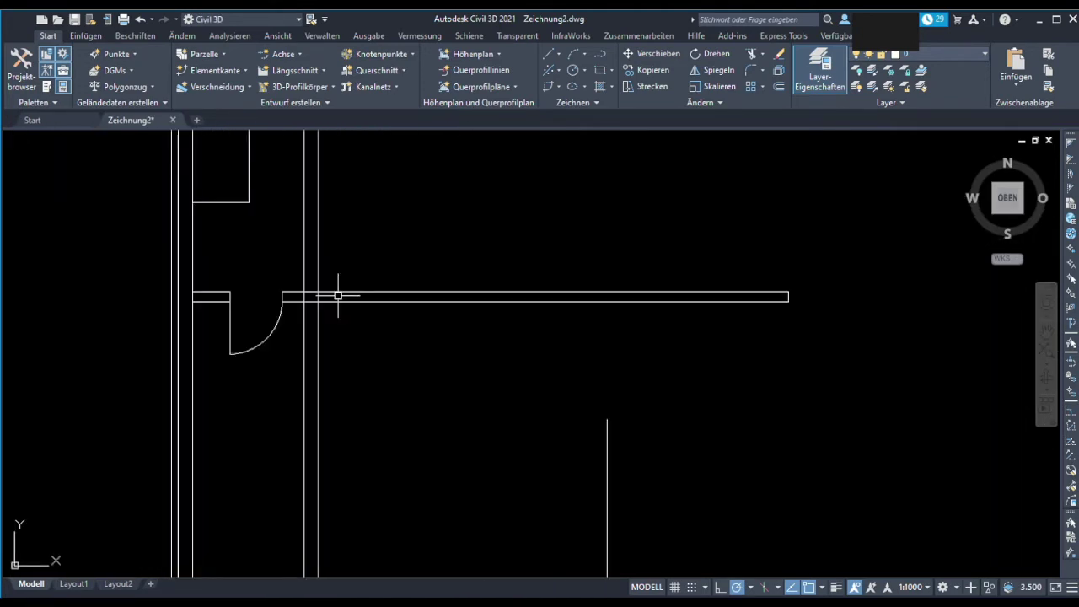
scroll(379, 347, "down", 4)
scroll(390, 309, "up", 2)
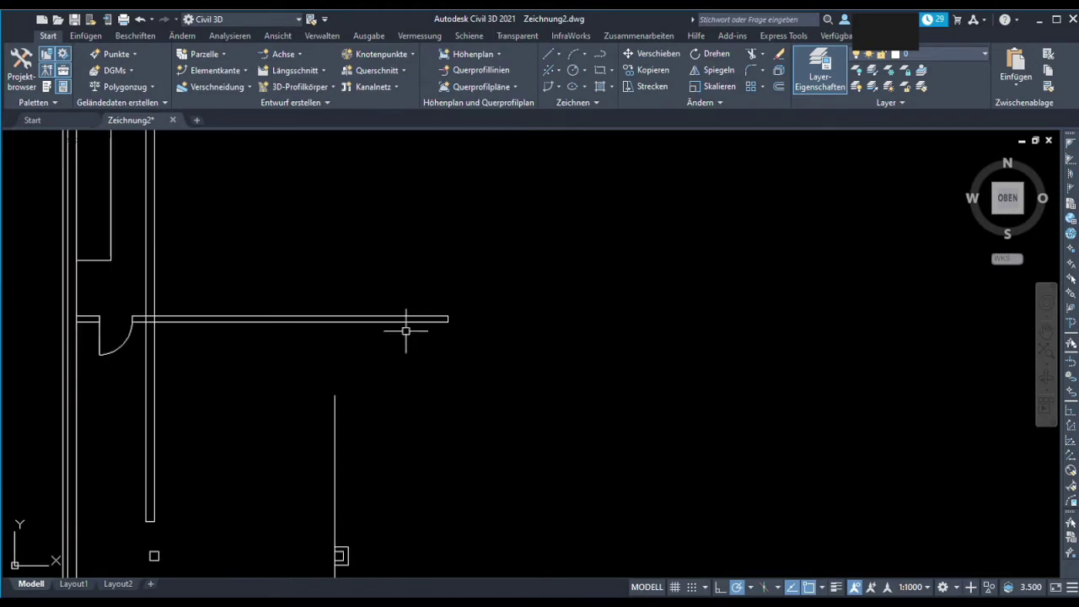
scroll(336, 410, "down", 2)
scroll(337, 397, "up", 1)
scroll(337, 397, "down", 2)
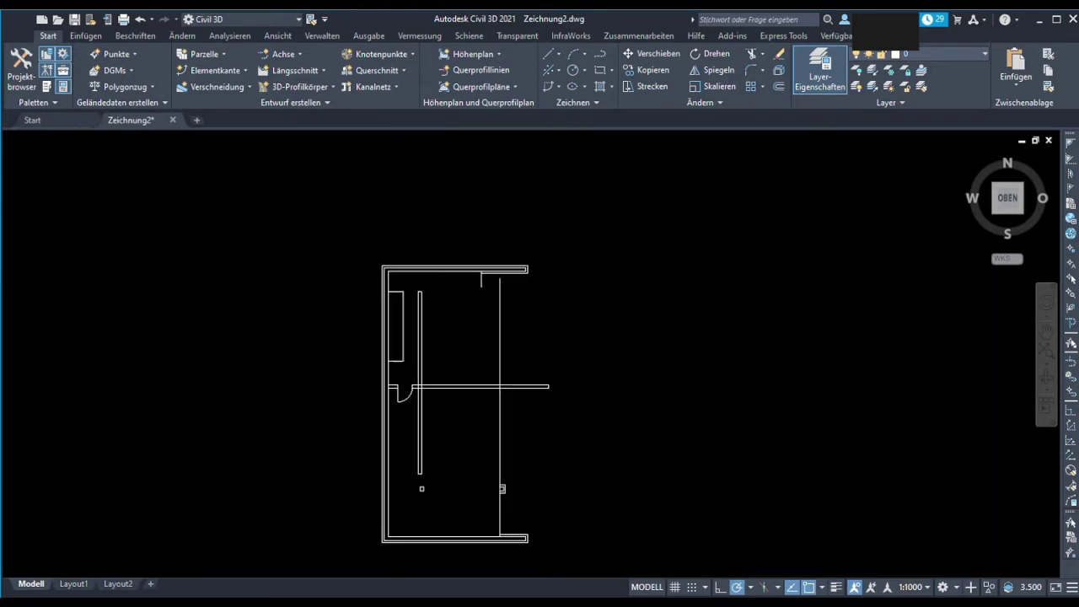
scroll(494, 366, "up", 2)
scroll(506, 325, "down", 2)
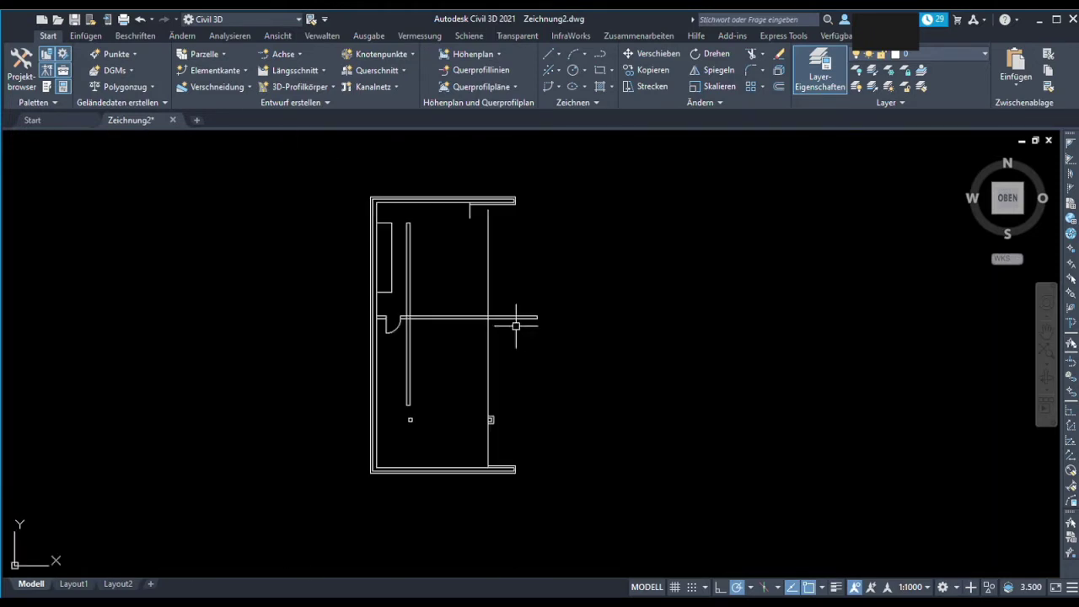
scroll(511, 304, "up", 4)
scroll(443, 296, "up", 4)
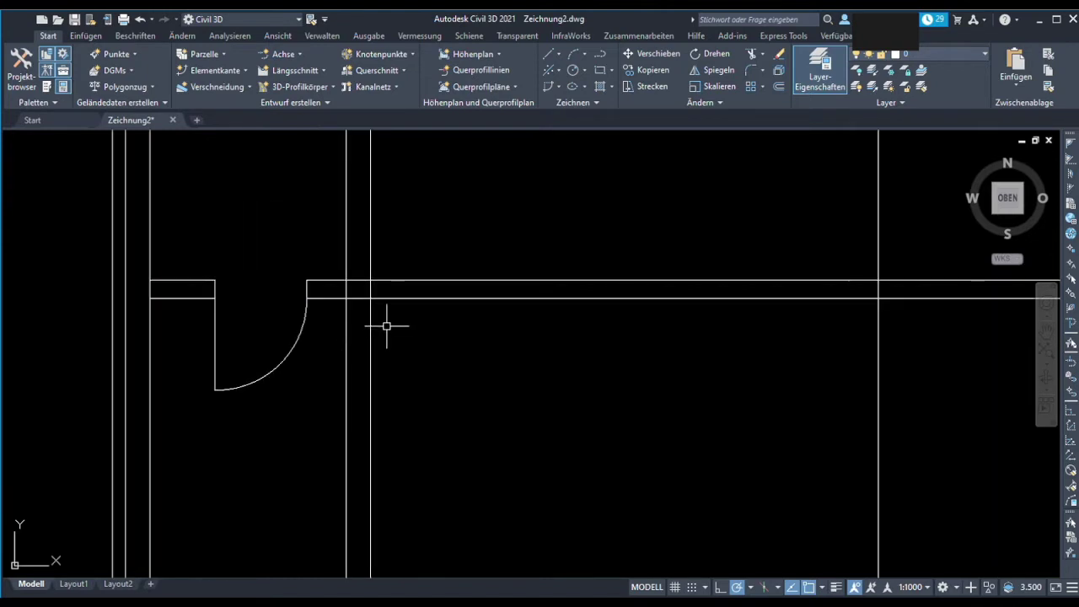
left_click(372, 423)
scroll(368, 375, "down", 2)
scroll(296, 400, "up", 2)
scroll(422, 396, "up", 1)
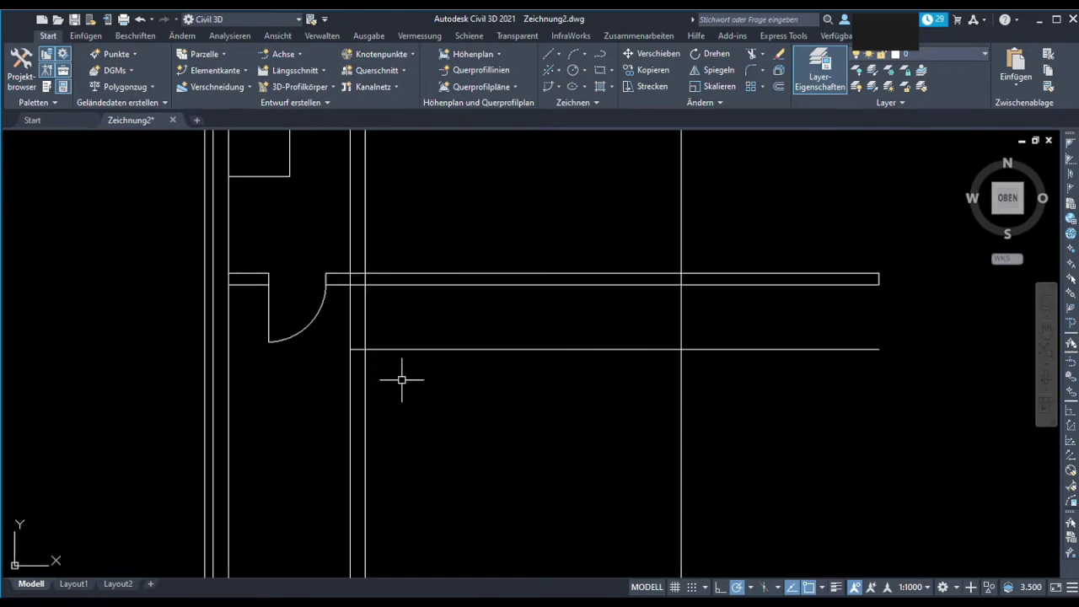
scroll(493, 387, "up", 1)
- Abandon an unfinished line and select the door arc for reuse in the second opening
left_click(474, 352)
key("Escape")
scroll(667, 332, "down", 3)
scroll(534, 328, "up", 3)
left_click(534, 325)
scroll(624, 403, "up", 2)
scroll(589, 371, "down", 5)
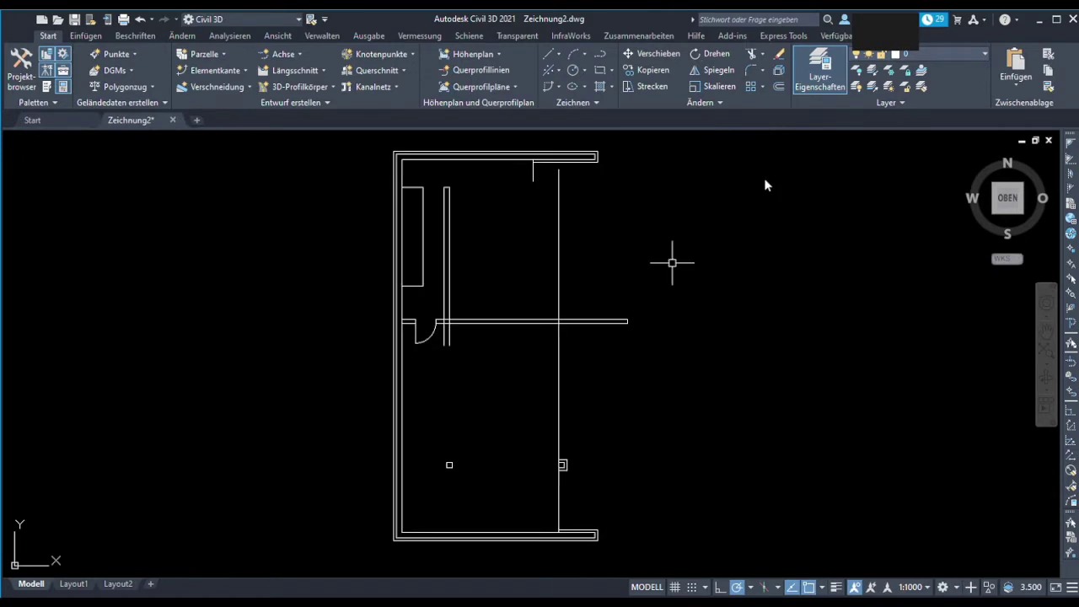
middle_click_drag(520, 265, 506, 265)
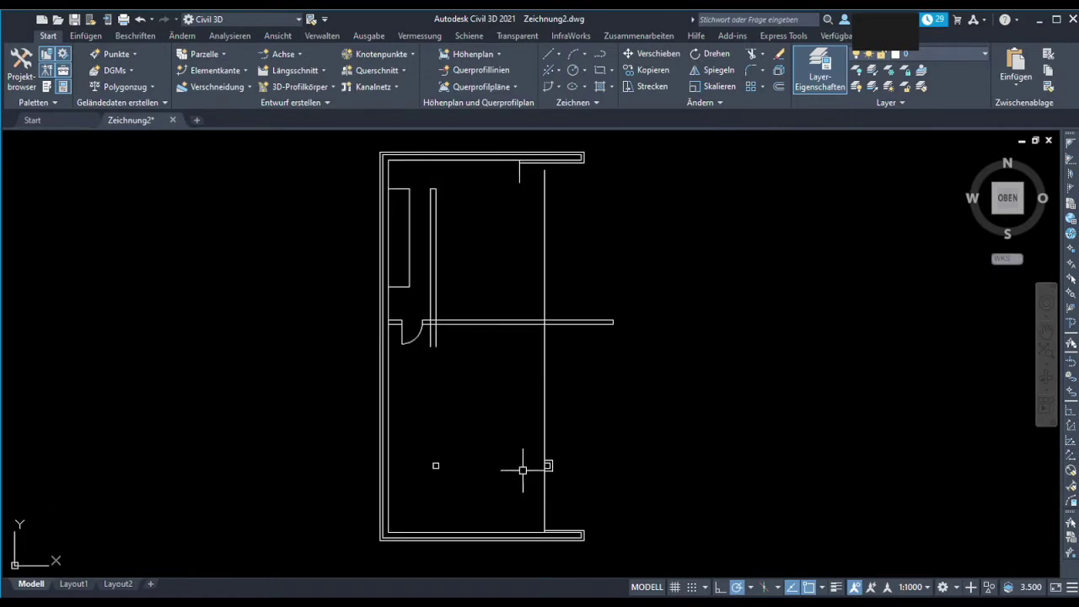
scroll(547, 464, "up", 10)
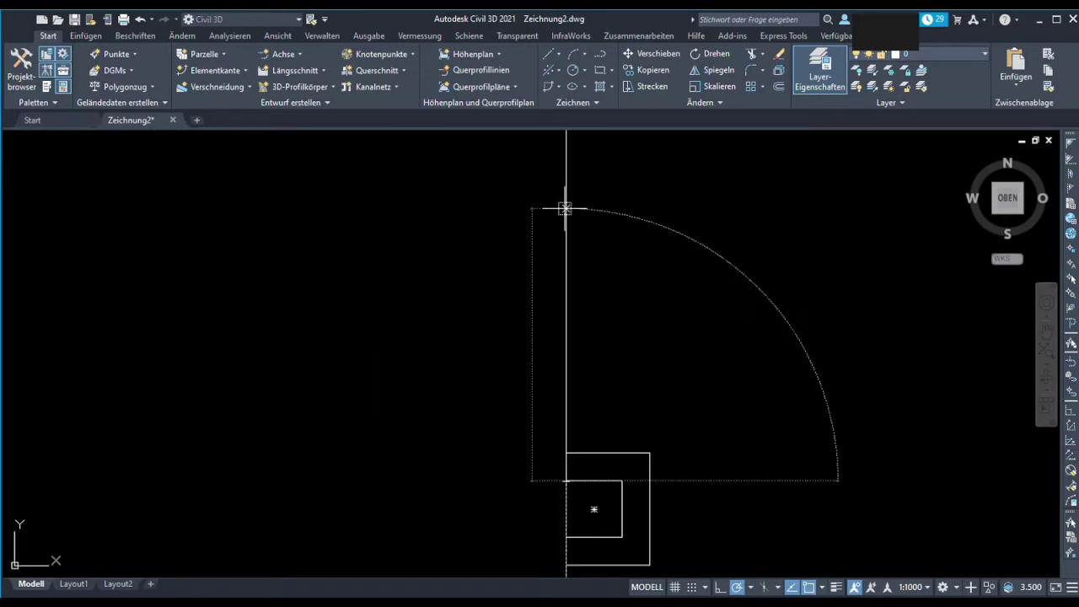
scroll(555, 303, "down", 10)
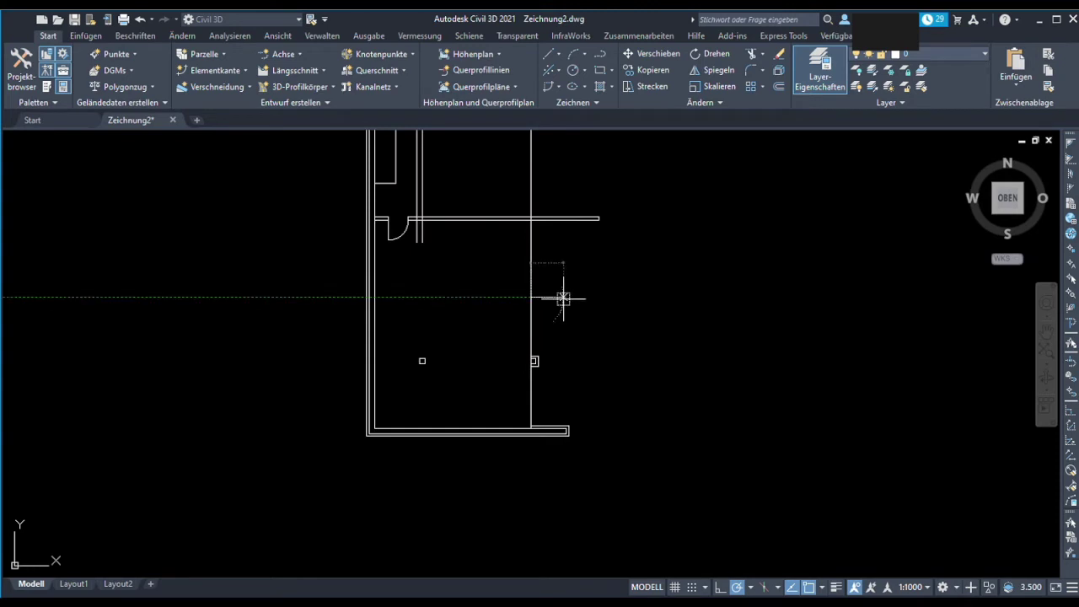
- Add a parallel jamb line beside the right wall's opening
scroll(563, 294, "up", 6)
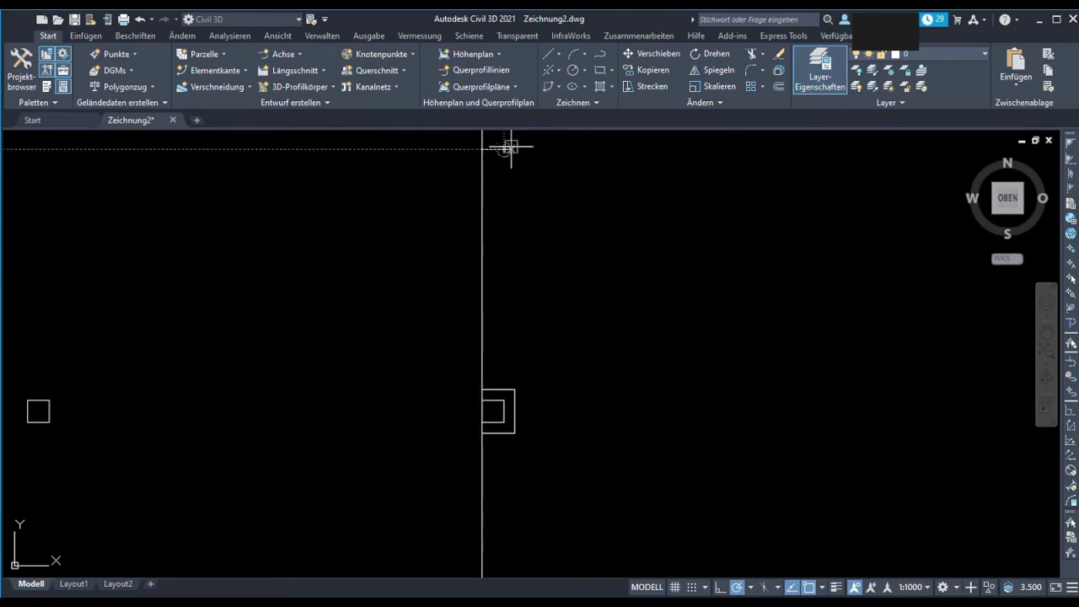
middle_click_drag(511, 144, 511, 205)
key("Escape")
left_click(480, 266)
left_click_drag(477, 266, 571, 281)
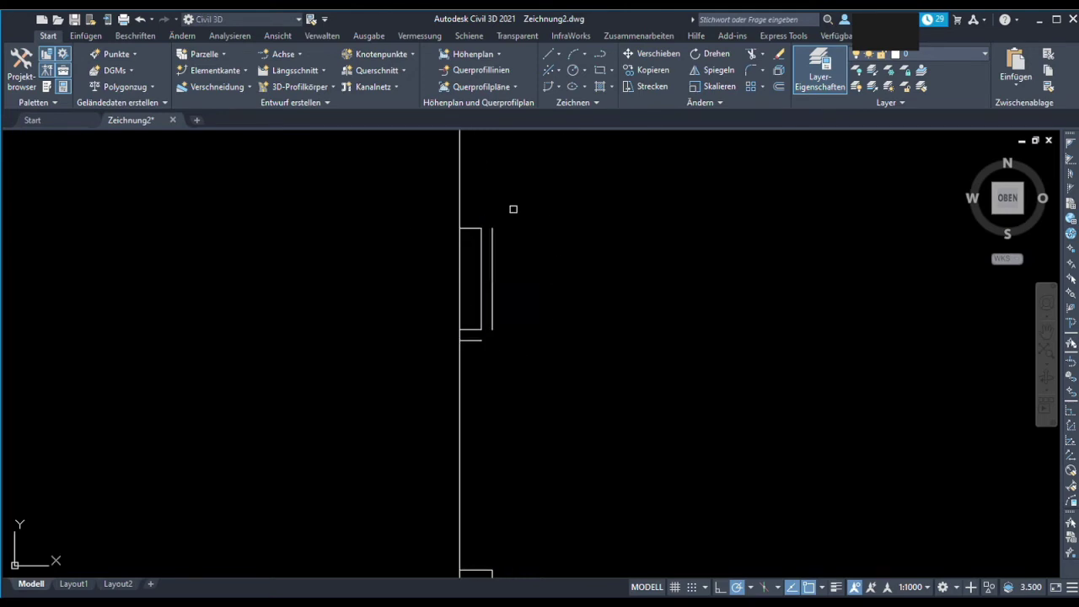
- Pick the vertical right-wall line as the trim boundary
scroll(506, 333, "down", 2)
scroll(582, 333, "down", 2)
middle_click_drag(599, 323, 656, 313)
scroll(441, 342, "down", 2)
scroll(441, 363, "down", 2)
scroll(511, 366, "up", 3)
scroll(501, 472, "up", 2)
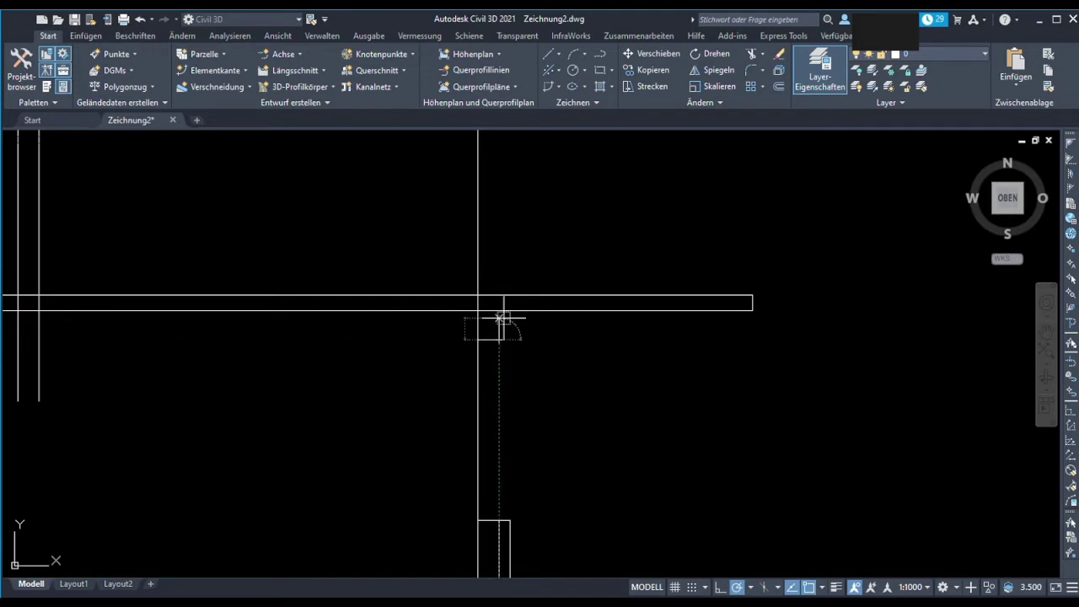
scroll(517, 469, "up", 2)
left_click(538, 416)
key("Escape")
scroll(542, 388, "down", 4)
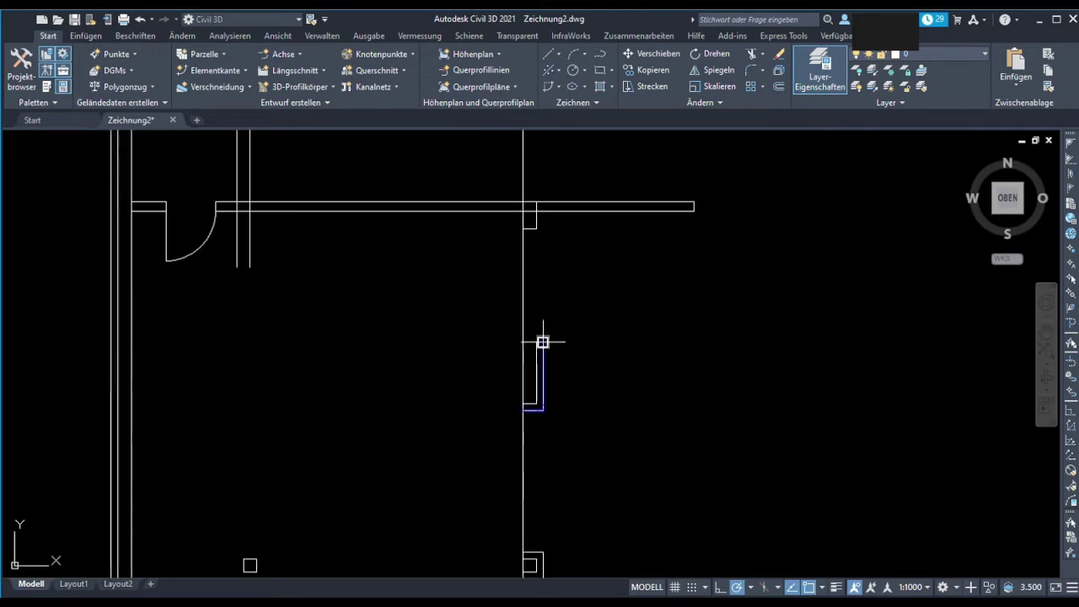
scroll(544, 253, "up", 4)
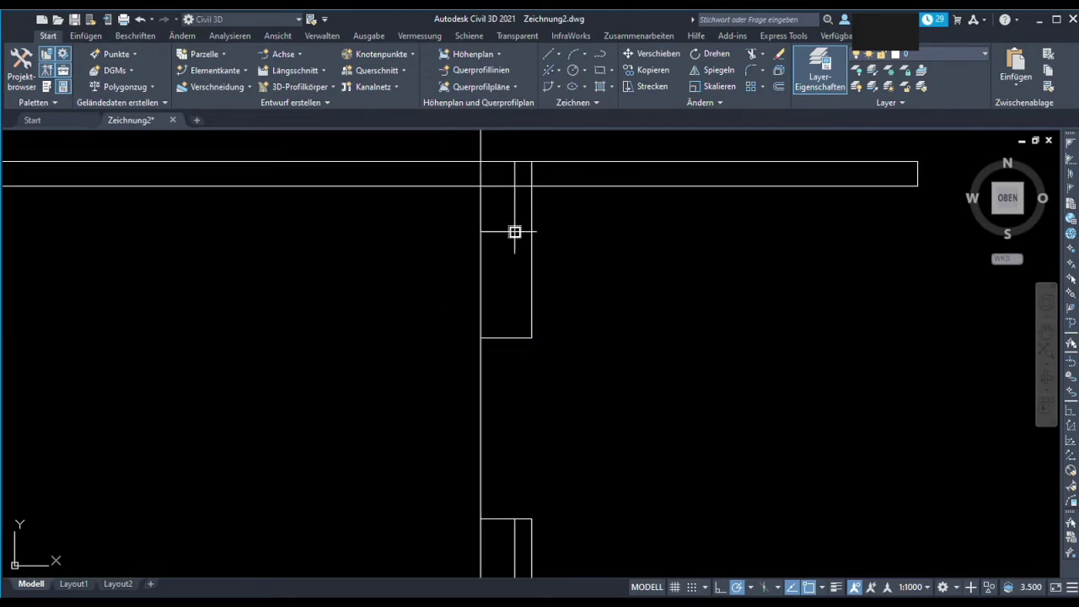
key("Escape")
scroll(515, 245, "down", 2)
left_click(527, 269)
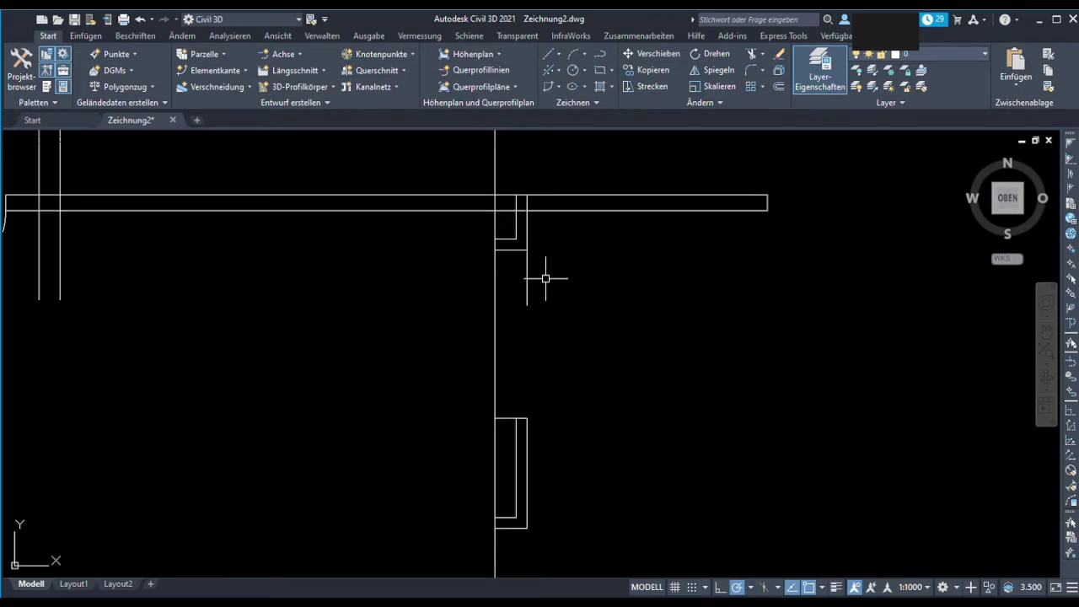
- Trim the horizontal wall lines off beyond the right-wall junction
scroll(597, 344, "down", 2)
middle_click_drag(598, 345, 606, 377)
scroll(579, 343, "up", 4)
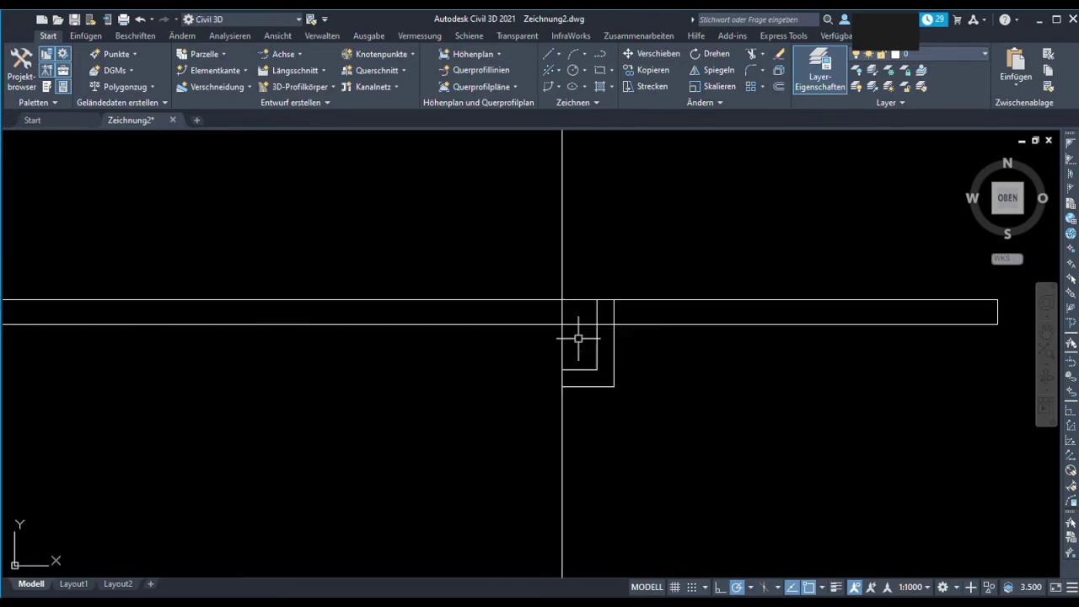
left_click(633, 301)
scroll(464, 488, "down", 4)
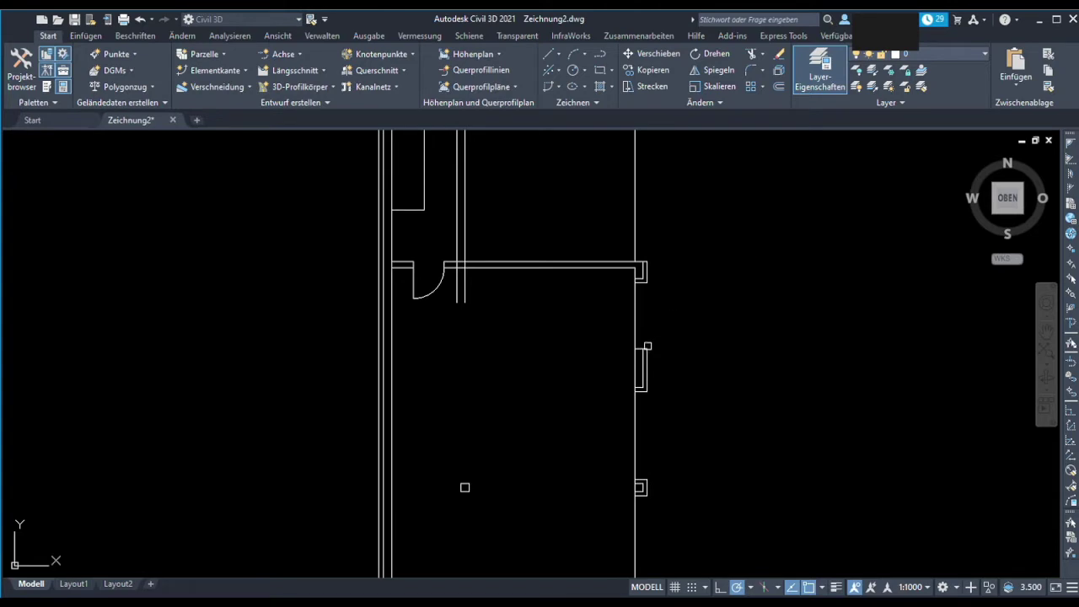
scroll(458, 289, "up", 4)
scroll(457, 289, "down", 2)
middle_click_drag(787, 284, 606, 371)
scroll(265, 470, "up", 2)
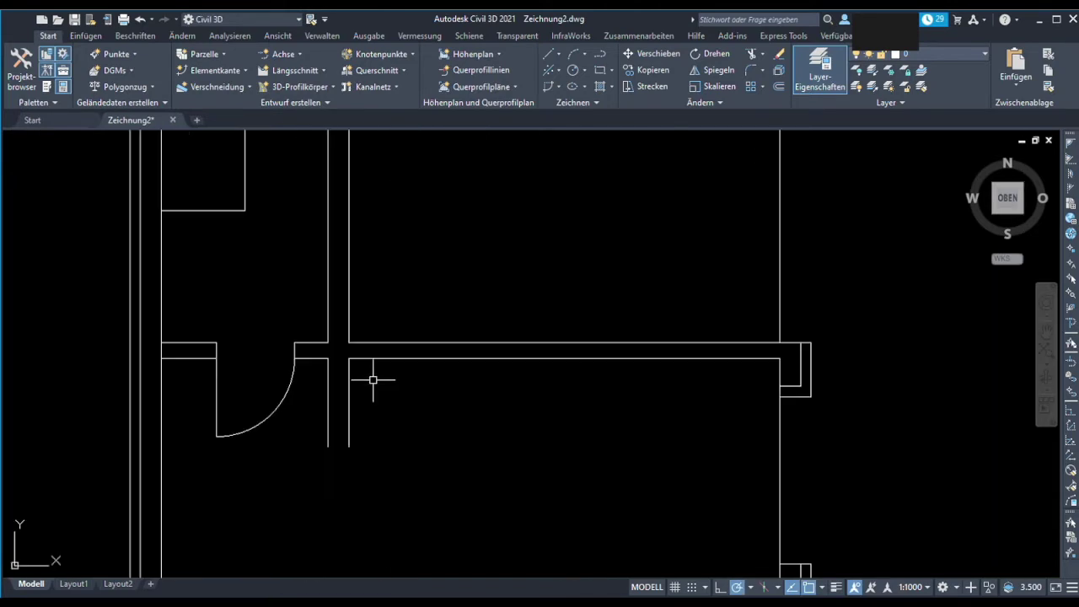
scroll(333, 430, "up", 3)
scroll(327, 409, "down", 3)
scroll(396, 312, "up", 4)
left_click(361, 320)
scroll(429, 374, "down", 3)
key("Escape")
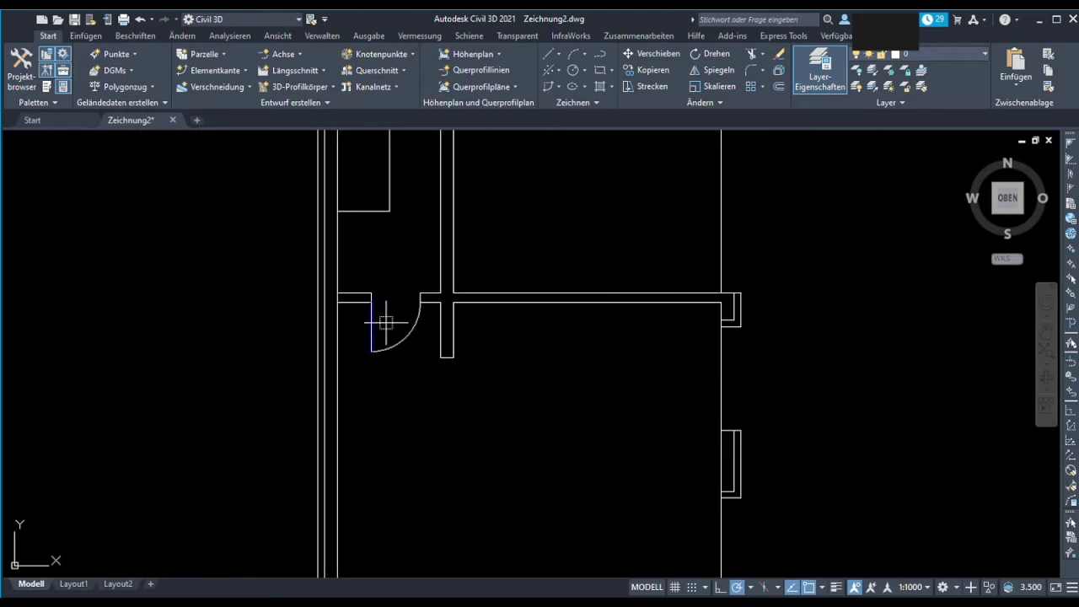
- Copy the door with its arc and a wall stub below the junction
middle_click_drag(453, 358, 489, 356)
left_click(489, 356)
left_click(549, 414)
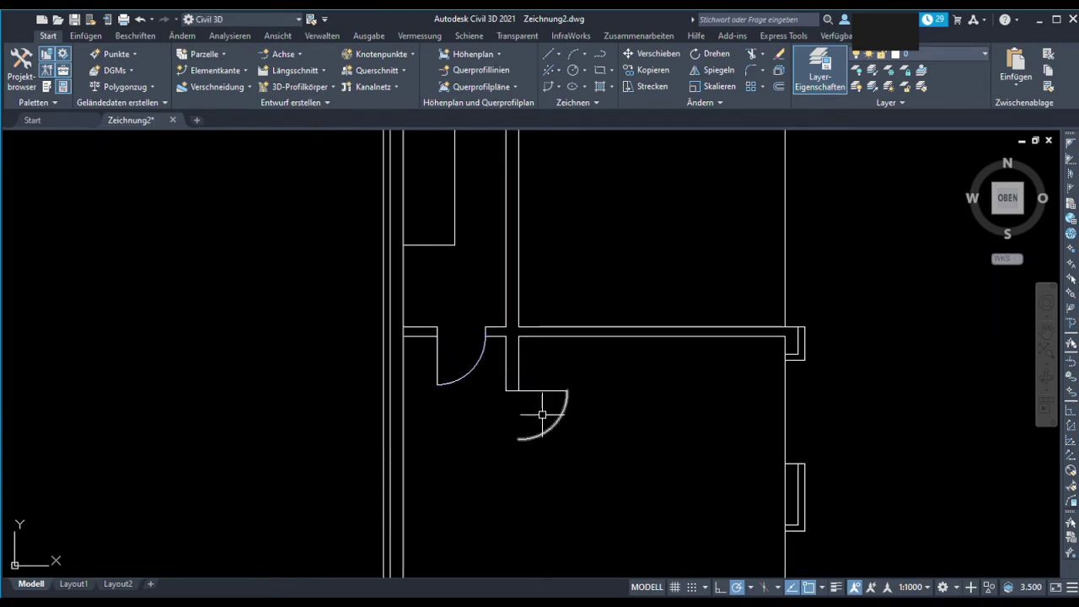
scroll(591, 295, "up", 2)
left_click(568, 244)
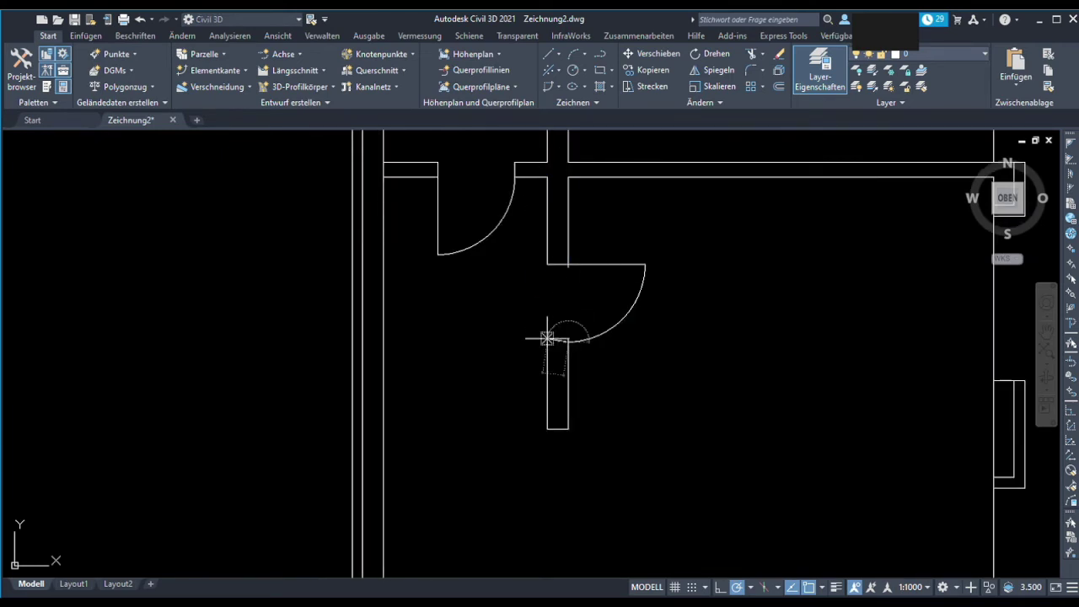
left_click(547, 338)
scroll(561, 339, "up", 3)
scroll(463, 340, "down", 3)
key("Escape")
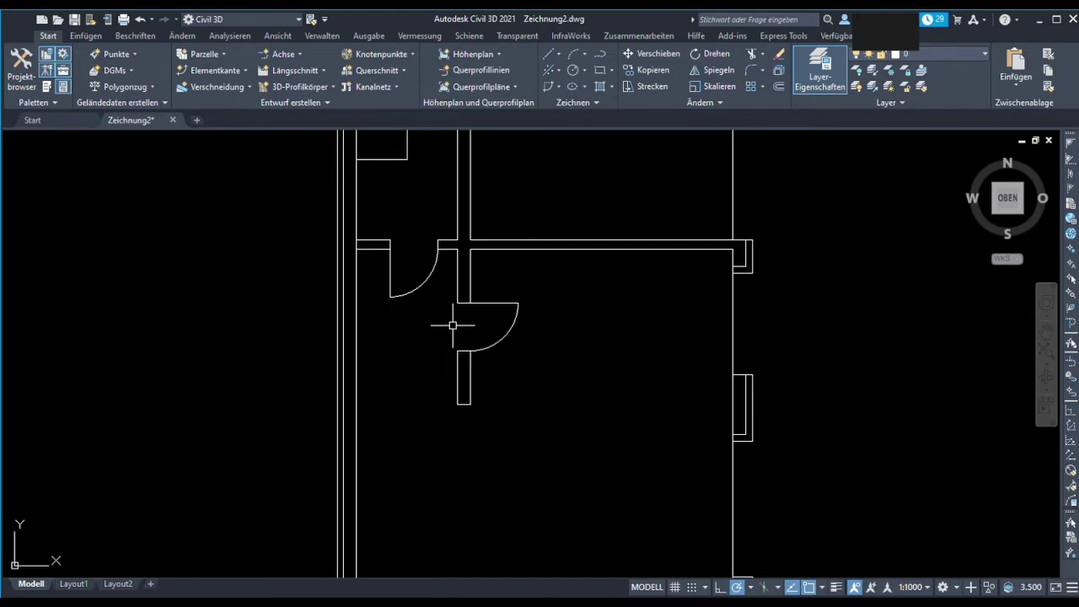
- Offset the lower room's top edge slightly upward to form a thin double-line wall
scroll(452, 325, "down", 2)
scroll(545, 313, "down", 2)
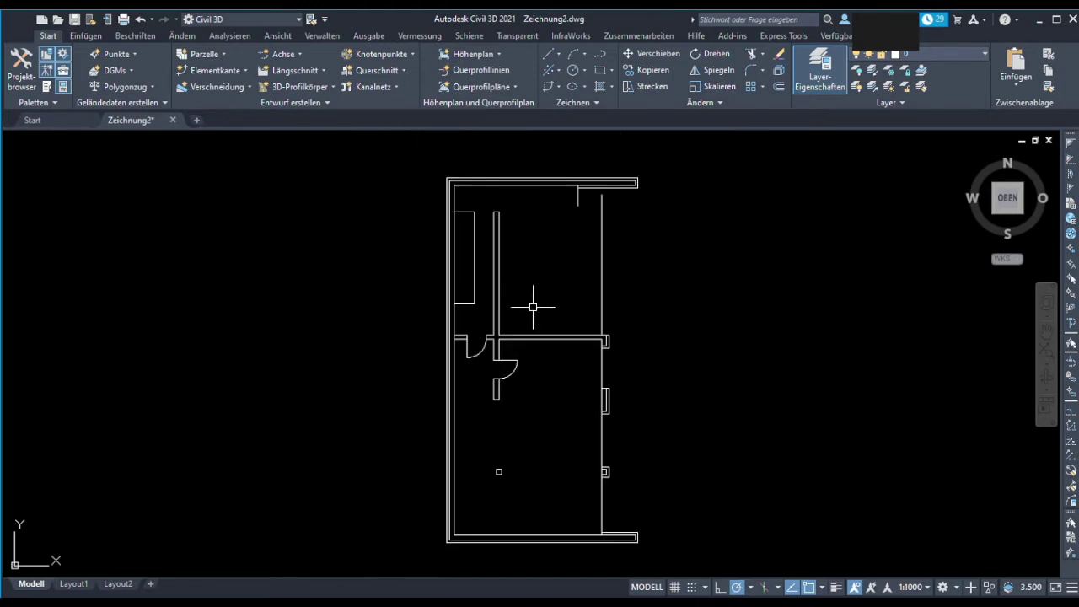
middle_click_drag(504, 496, 566, 345)
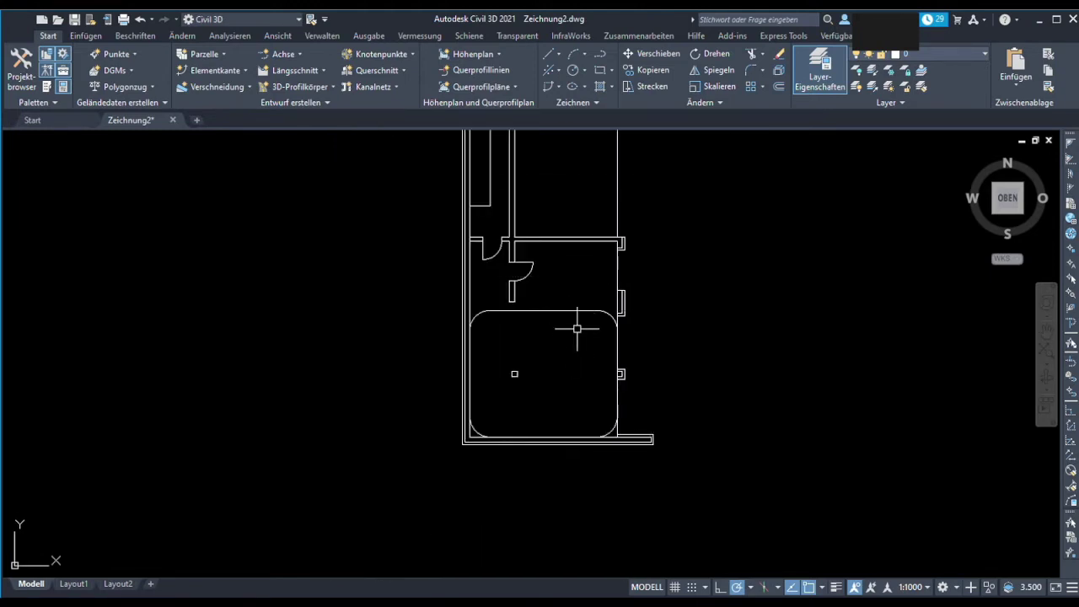
scroll(547, 289, "up", 4)
scroll(548, 287, "down", 2)
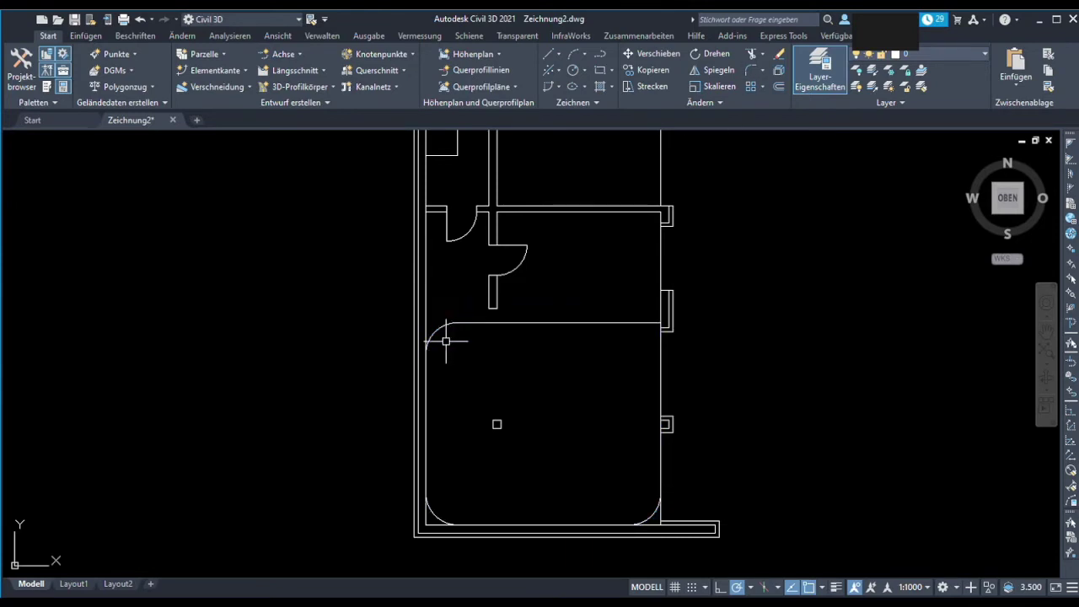
scroll(460, 338, "down", 2)
scroll(630, 297, "up", 3)
middle_click_drag(581, 288, 585, 299)
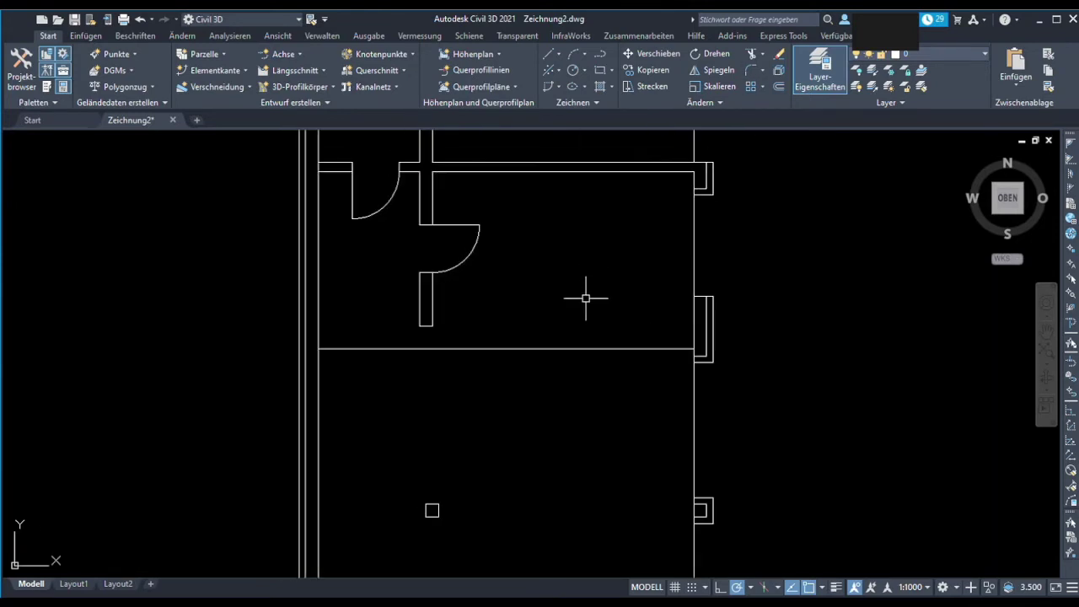
left_click(483, 349)
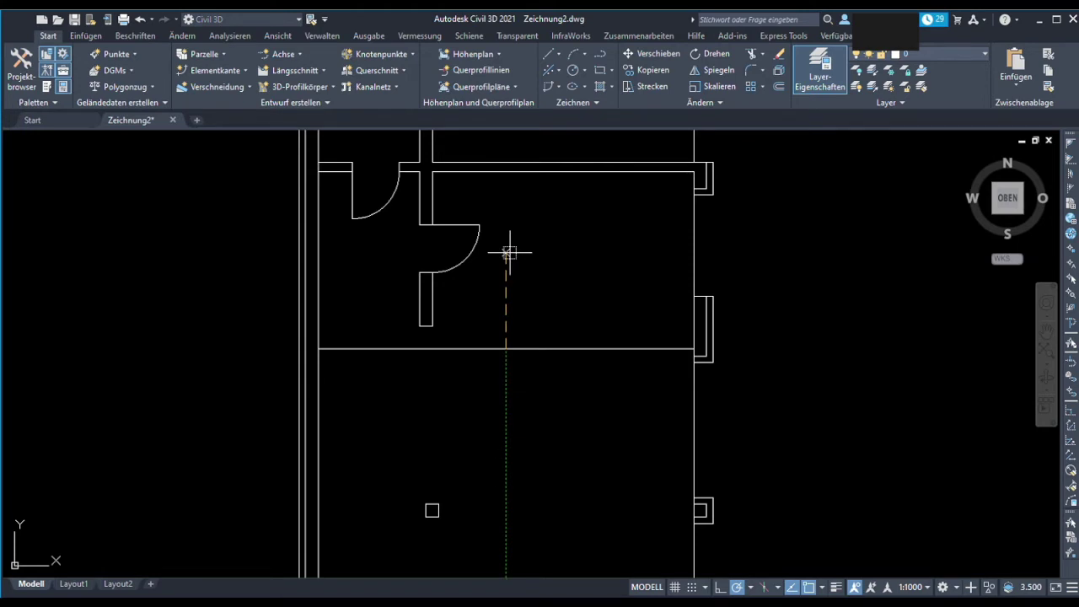
left_click(509, 253)
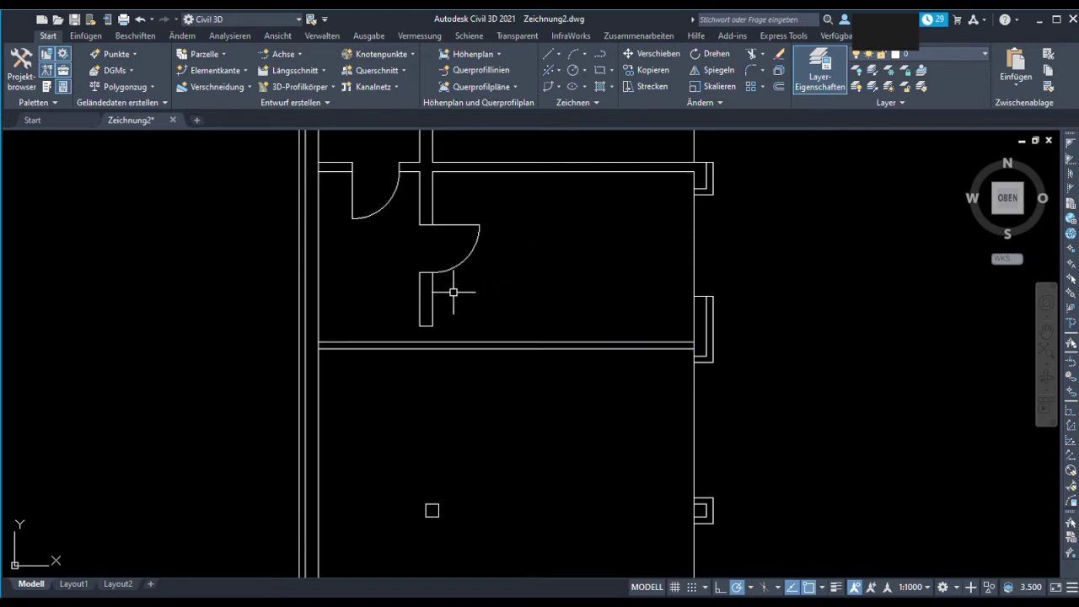
key("Escape")
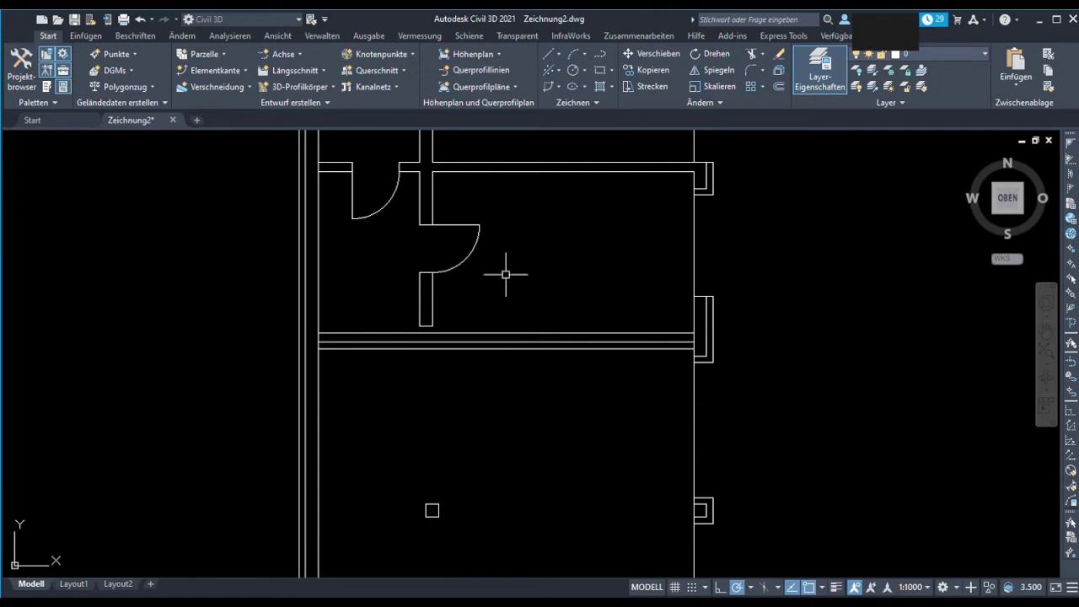
- Select the upper door arc and begin copying it with CO
scroll(355, 174, "up", 2)
left_click(371, 241)
scroll(379, 397, "up", 3)
scroll(405, 354, "down", 5)
scroll(419, 321, "up", 1)
type("co")
key("Return")
- Copy the upper door arc from its centre to the new wall opening
left_click(400, 250)
left_click(402, 417)
middle_click_drag(426, 442, 426, 354)
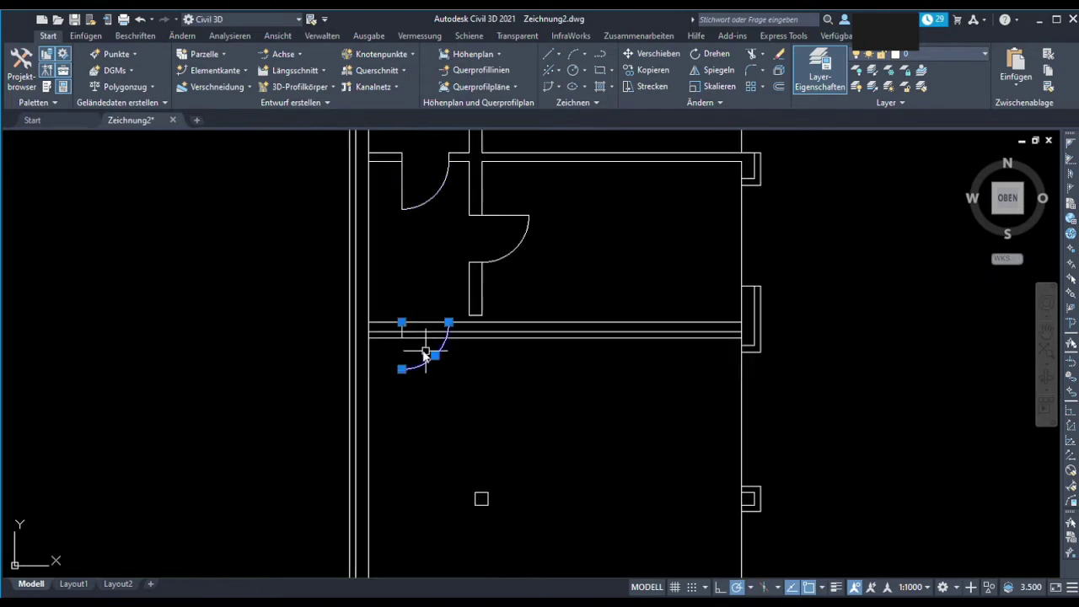
- Mirror the copied door arc upward with the MI command
type("mi")
key("Return")
left_click(448, 323)
scroll(402, 333, "up", 5)
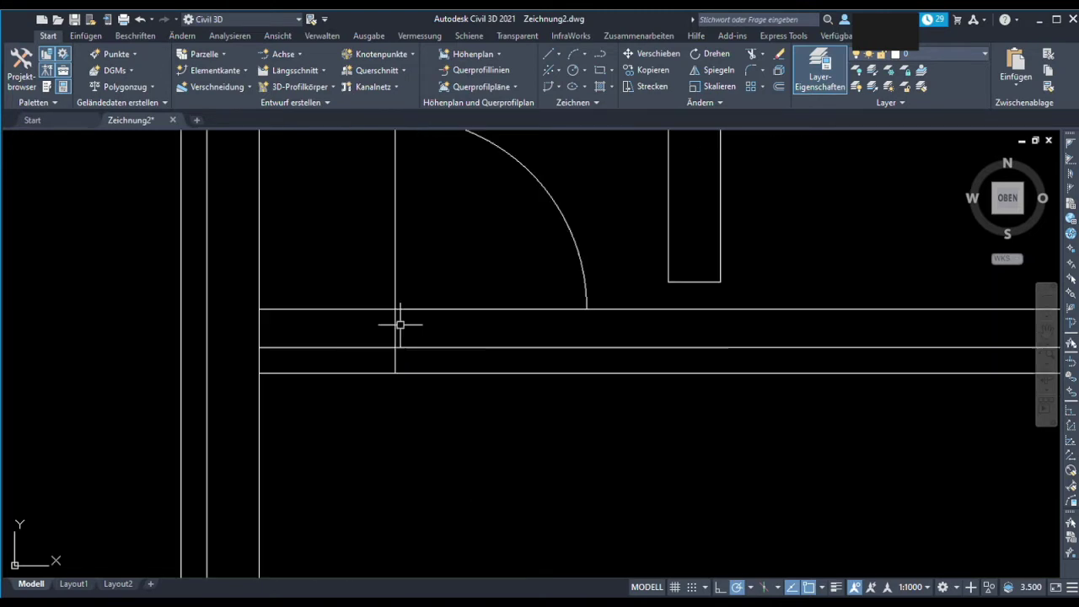
scroll(484, 313, "down", 3)
scroll(414, 398, "down", 1)
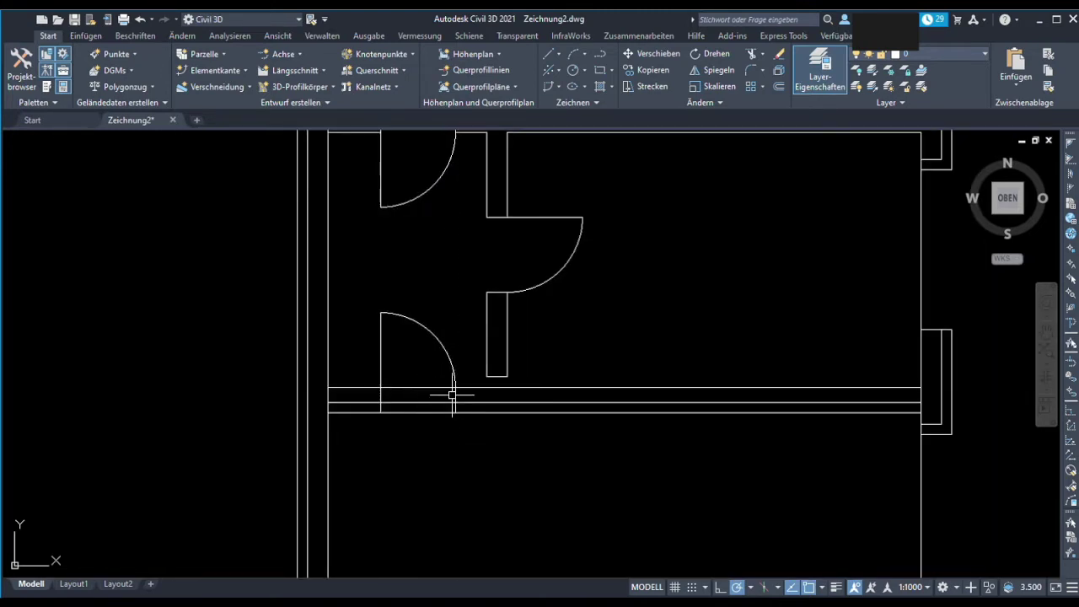
scroll(453, 394, "up", 3)
scroll(400, 414, "down", 2)
- Grip-stretch the door jamb's right edge line down to meet the wall
left_click(413, 384)
left_click(413, 402)
scroll(457, 327, "down", 3)
scroll(482, 330, "down", 2)
scroll(585, 385, "up", 5)
scroll(570, 404, "down", 2)
scroll(592, 404, "down", 1)
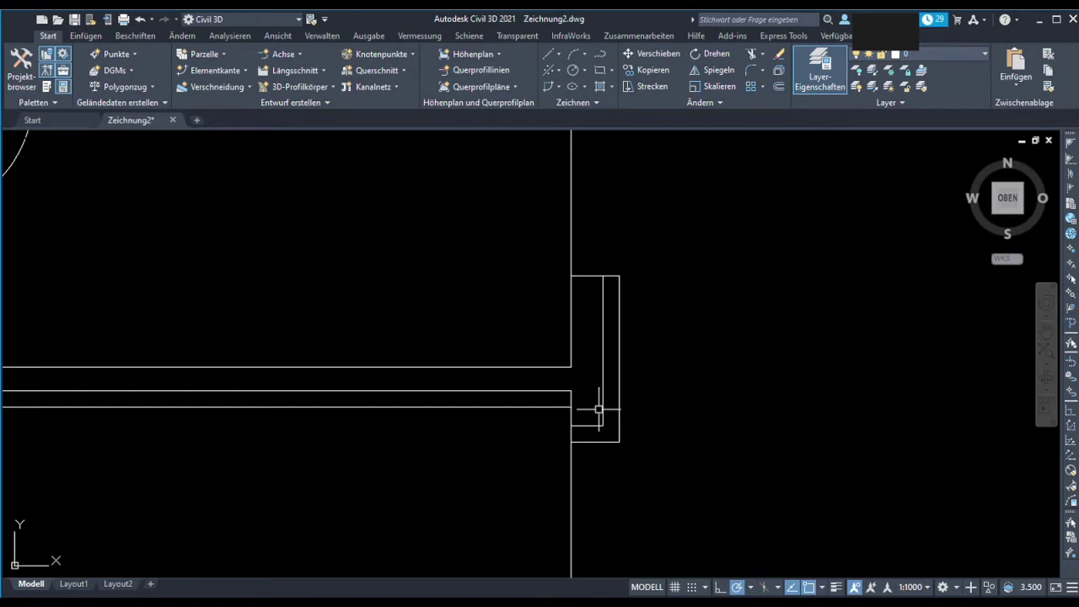
scroll(595, 352, "down", 3)
scroll(202, 373, "up", 2)
scroll(458, 385, "down", 2)
scroll(403, 396, "up", 1)
middle_click_drag(402, 396, 429, 351)
scroll(433, 397, "down", 1)
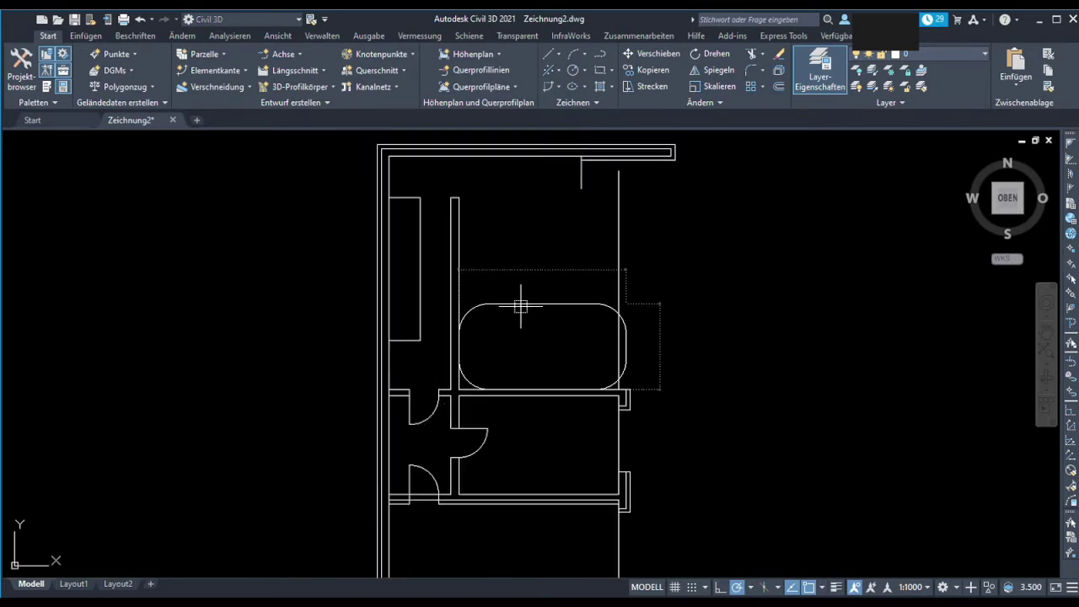
- Zoom to the right side of the rooms and check the nearby door swing
scroll(627, 338, "up", 3)
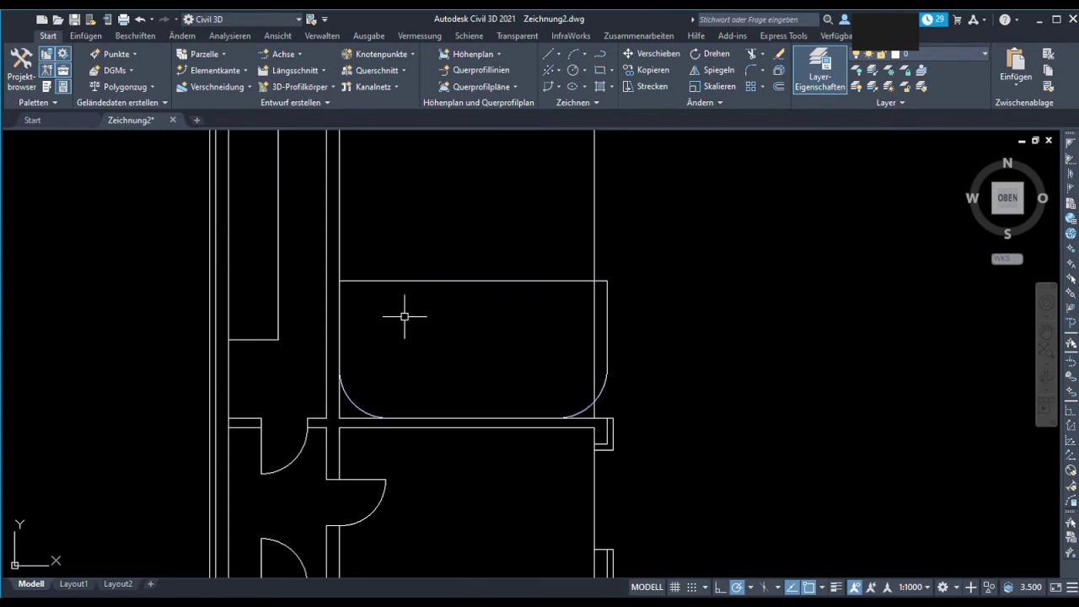
scroll(413, 295, "down", 1)
scroll(609, 385, "down", 3)
scroll(598, 390, "up", 1)
scroll(621, 354, "up", 2)
scroll(621, 354, "up", 2)
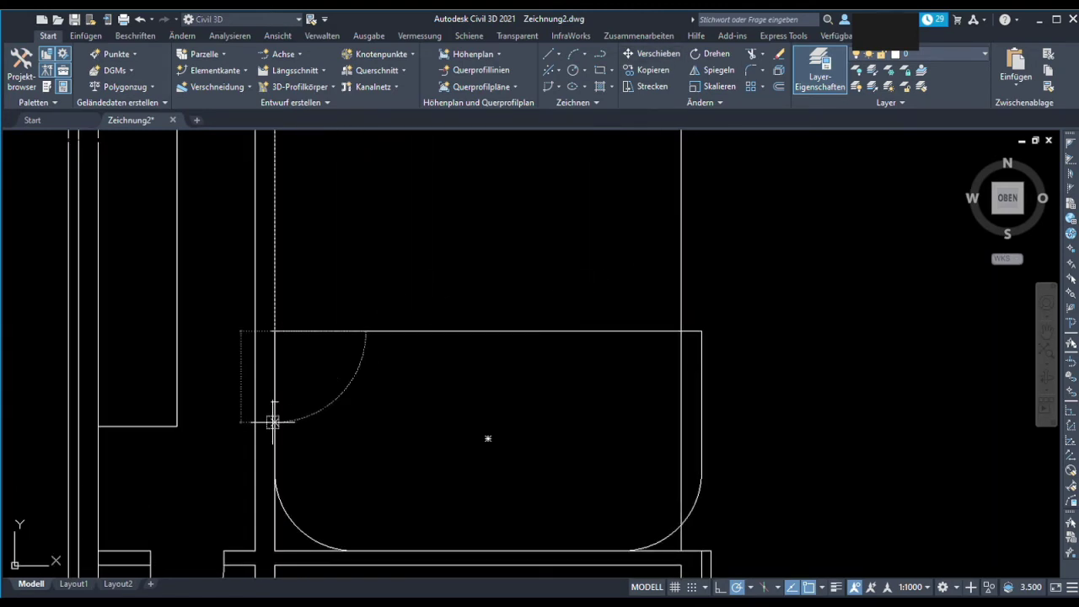
scroll(373, 274, "up", 2)
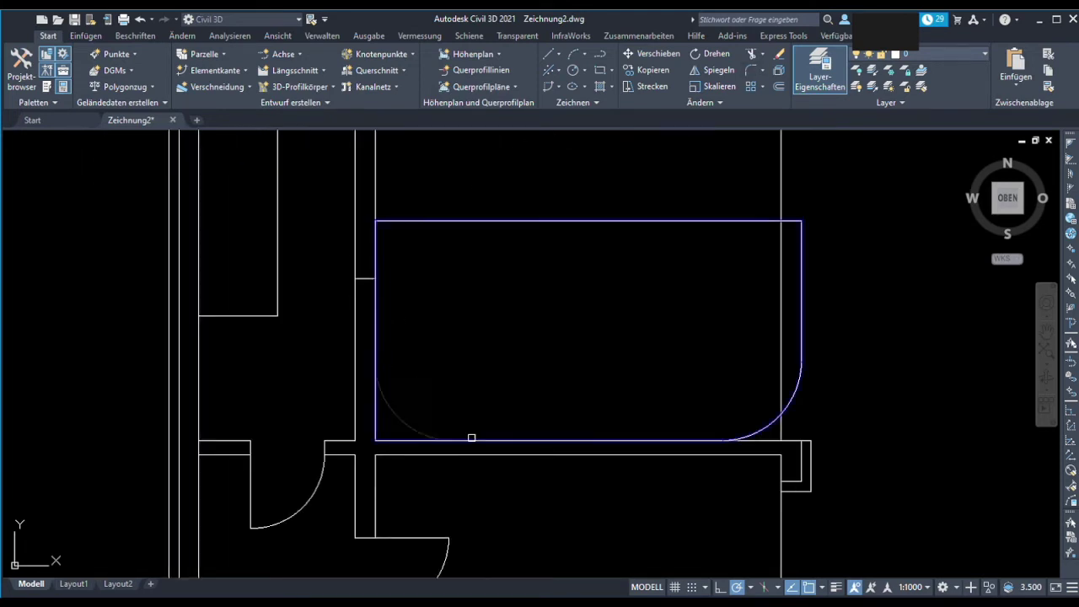
scroll(421, 330, "down", 2)
left_click(224, 472)
scroll(414, 488, "up", 2)
scroll(311, 311, "down", 3)
scroll(312, 311, "up", 3)
scroll(345, 279, "up", 4)
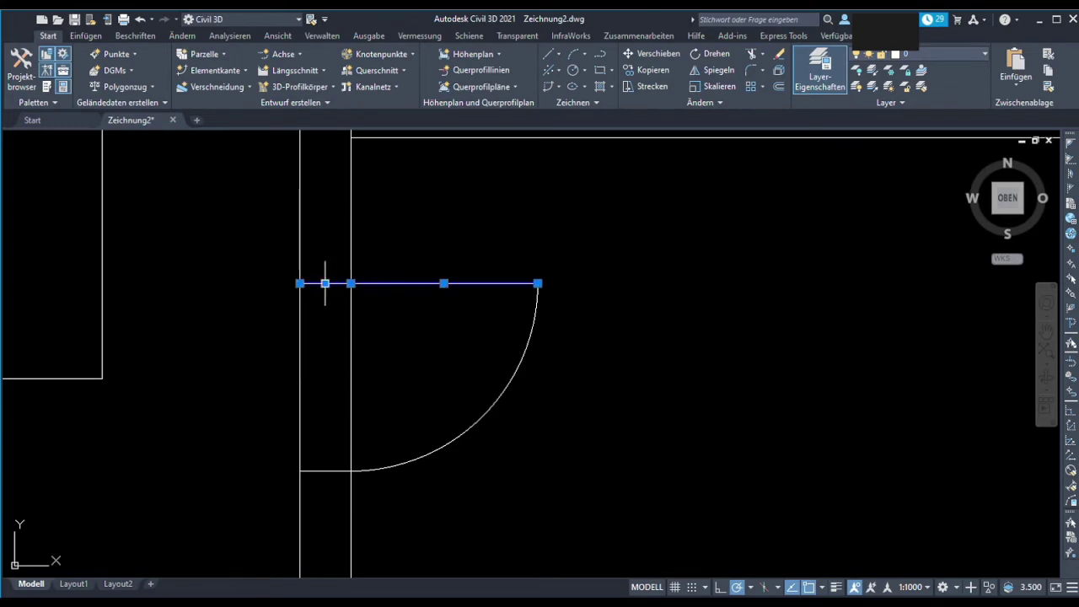
key("Escape")
- Remove the extra vertical wall line to the right of the rooms
scroll(397, 313, "down", 2)
scroll(368, 344, "up", 6)
scroll(365, 344, "down", 5)
scroll(436, 355, "up", 1)
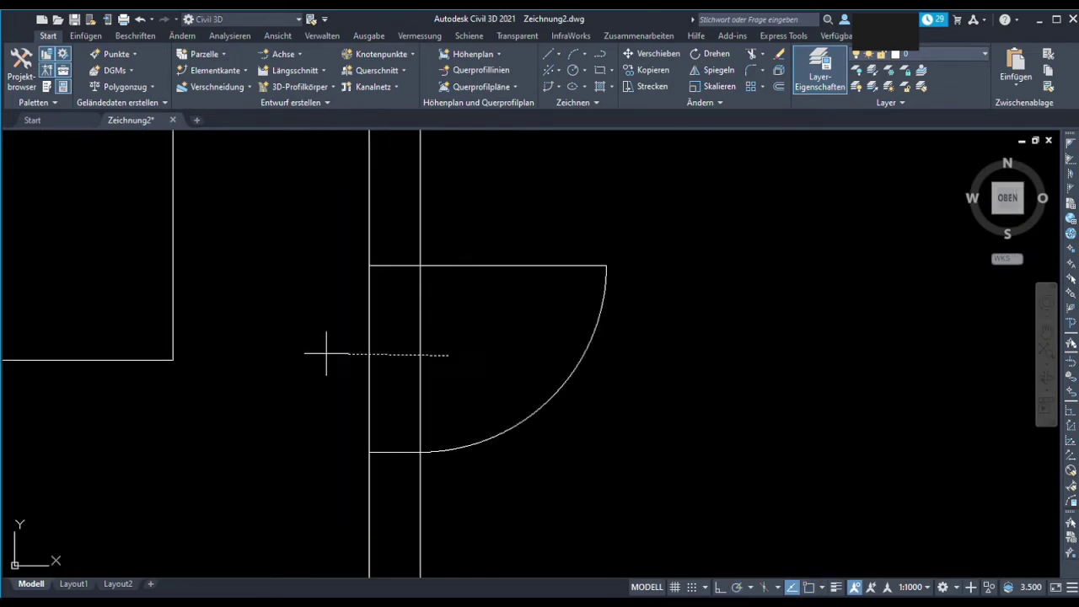
scroll(370, 321, "down", 3)
scroll(423, 480, "down", 3)
scroll(439, 375, "up", 3)
scroll(403, 358, "down", 1)
scroll(578, 385, "down", 2)
scroll(514, 405, "up", 1)
key("Delete")
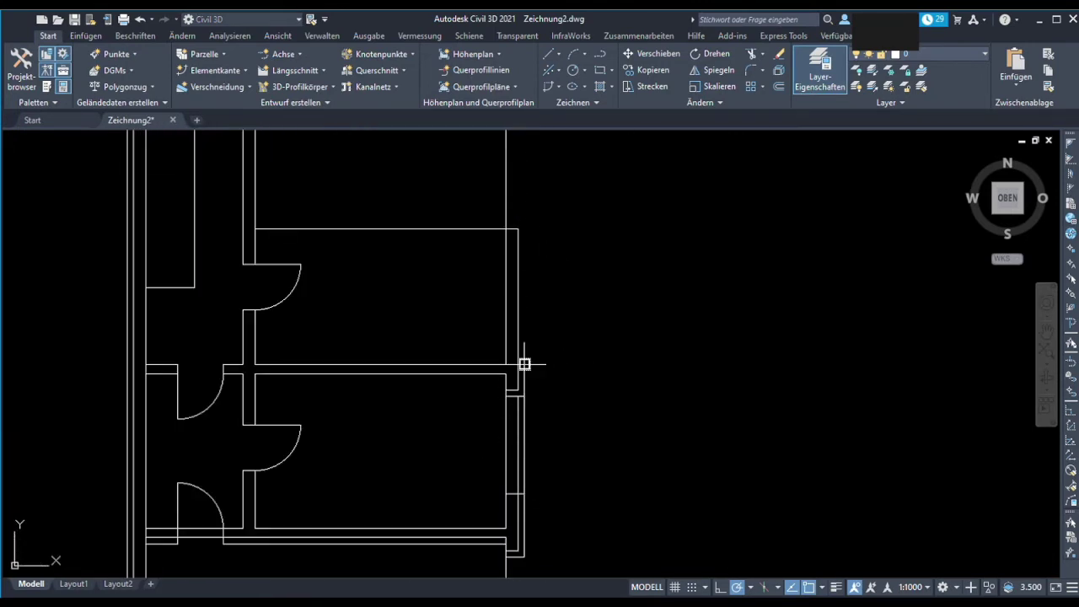
- Inspect the vertical wall line and the room rectangle near the doorway
scroll(520, 229, "up", 3)
scroll(542, 241, "down", 2)
scroll(540, 295, "down", 1)
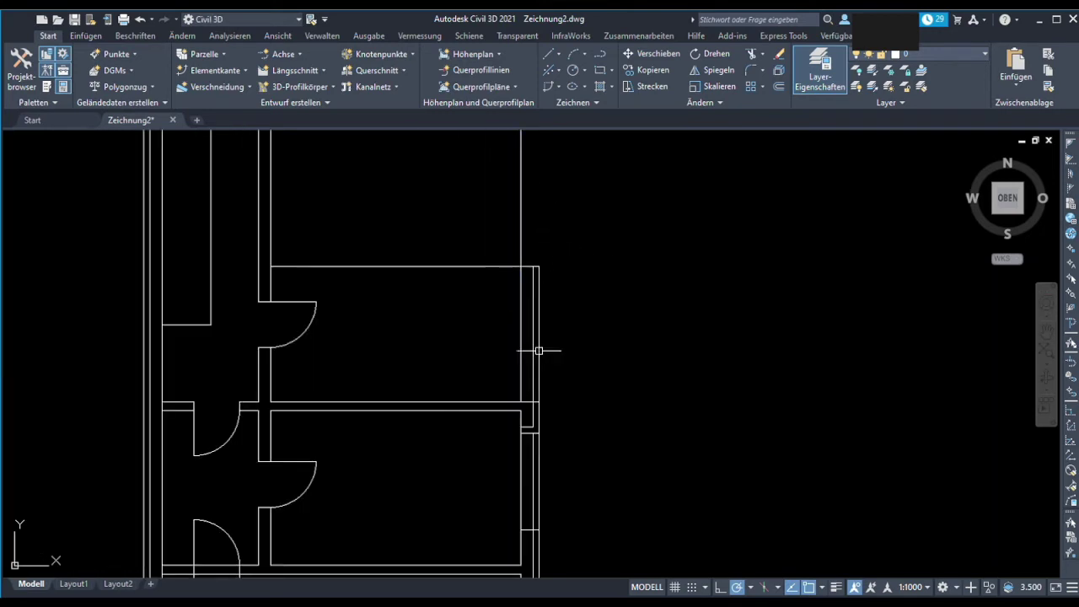
left_click(520, 289)
scroll(506, 278, "down", 3)
left_click(416, 355)
key("Escape")
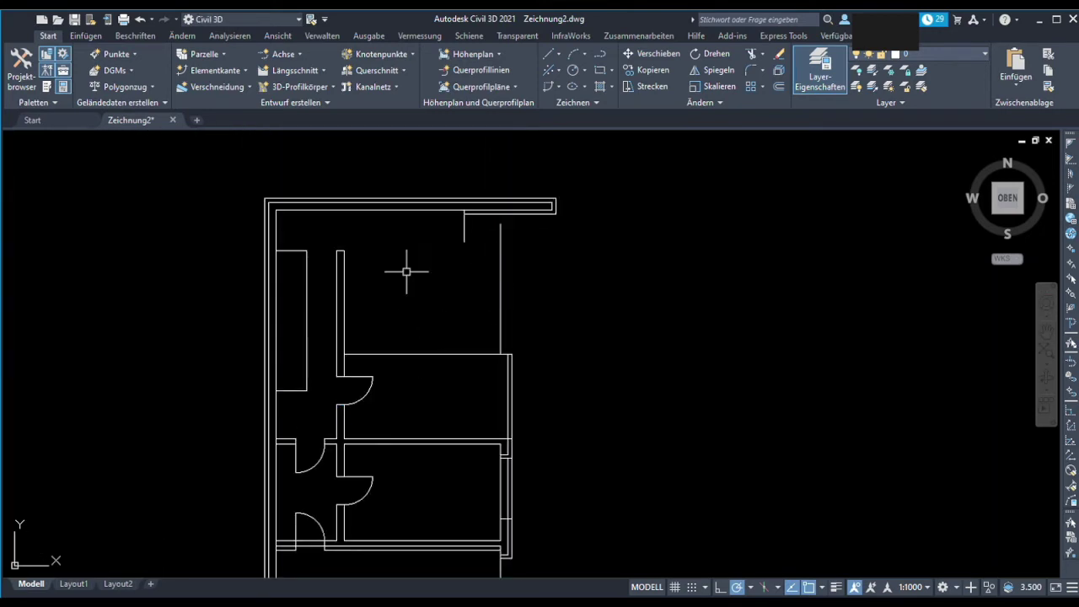
- Offset the room's horizontal wall line to just above the wall
scroll(498, 371, "down", 5)
scroll(590, 337, "up", 10)
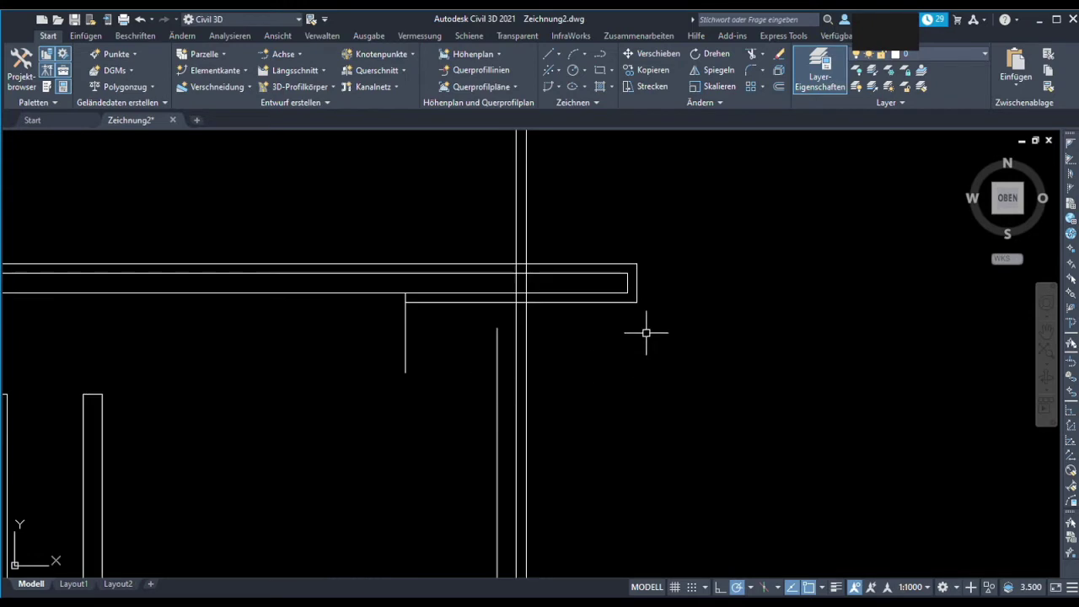
scroll(638, 298, "down", 5)
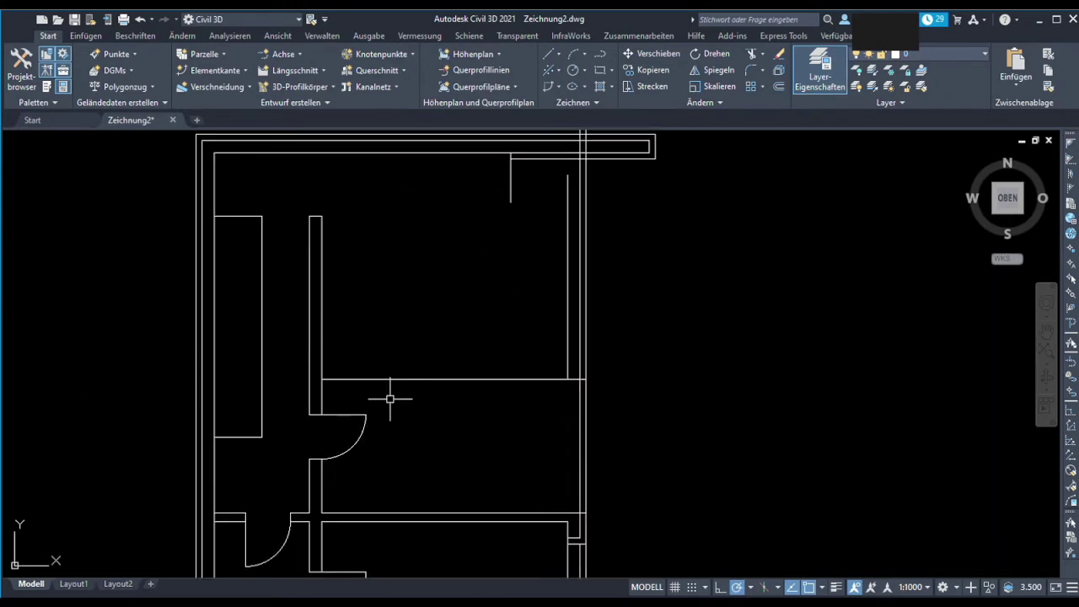
left_click(379, 383)
key("Escape")
left_click(445, 380)
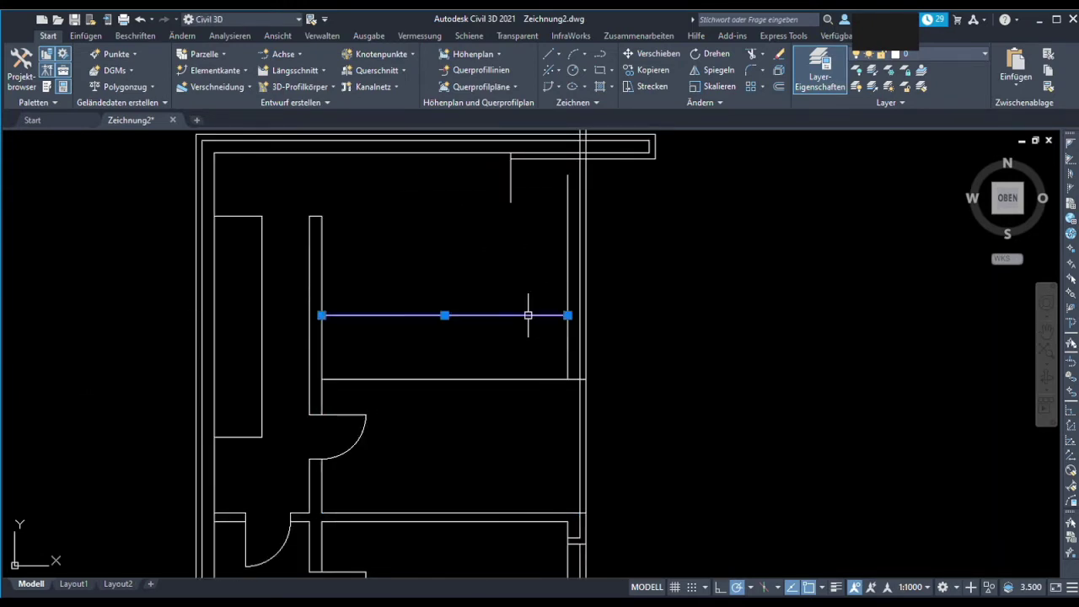
left_click(446, 317)
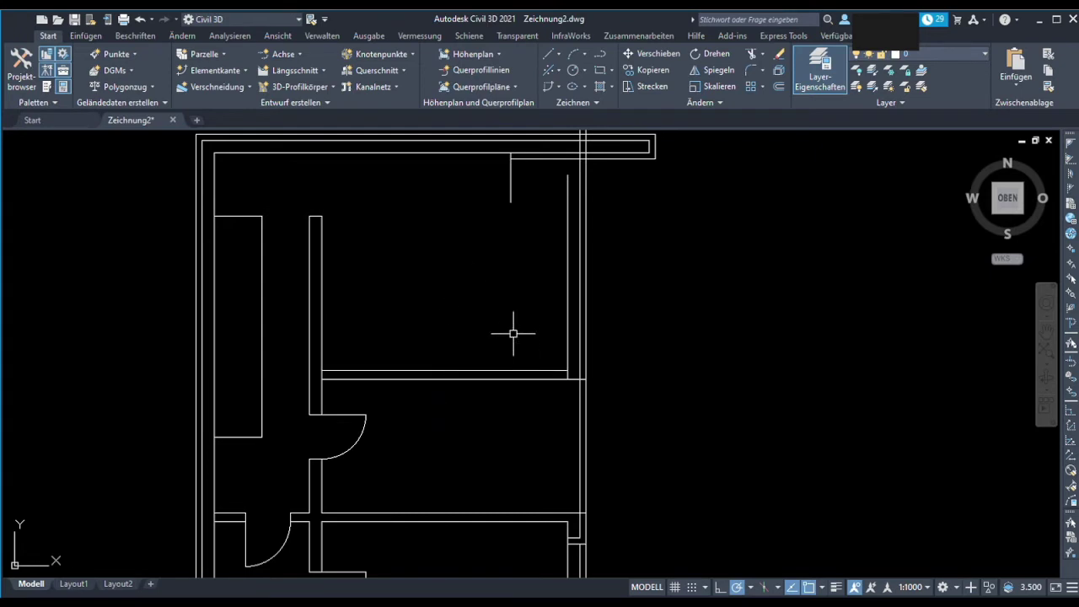
left_click(570, 371)
key("Escape")
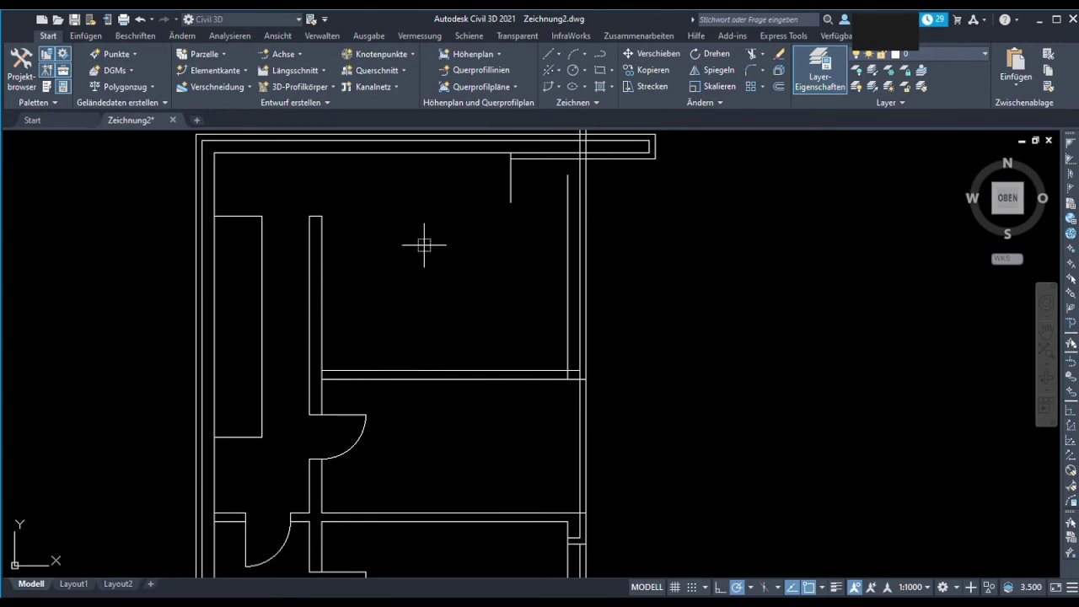
- Finish the rectangle beside the wall and locate the door hinge at the wall corner
left_click(390, 256)
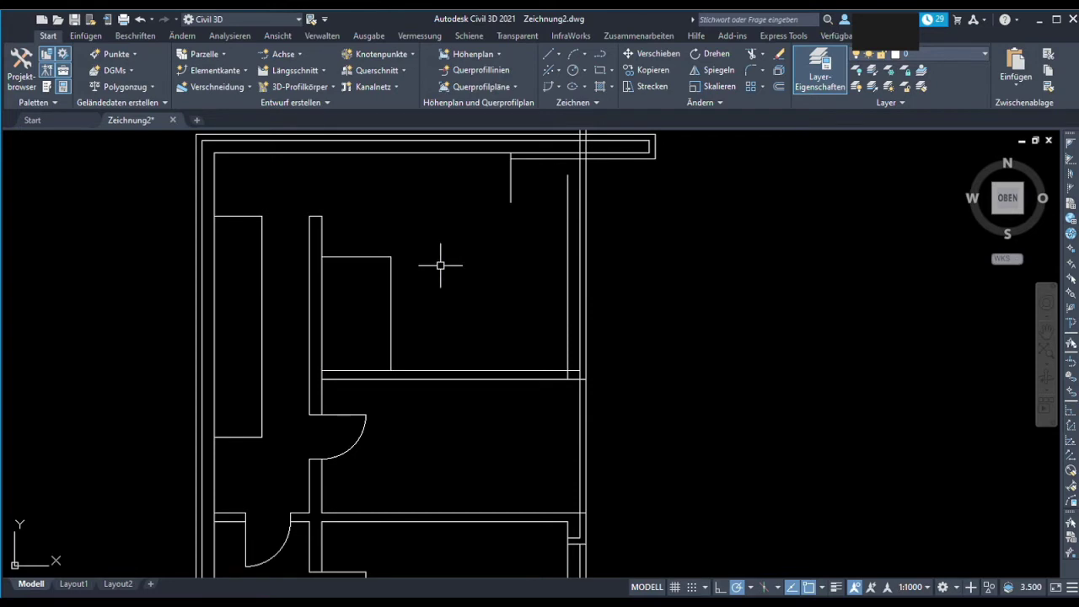
left_click(322, 369)
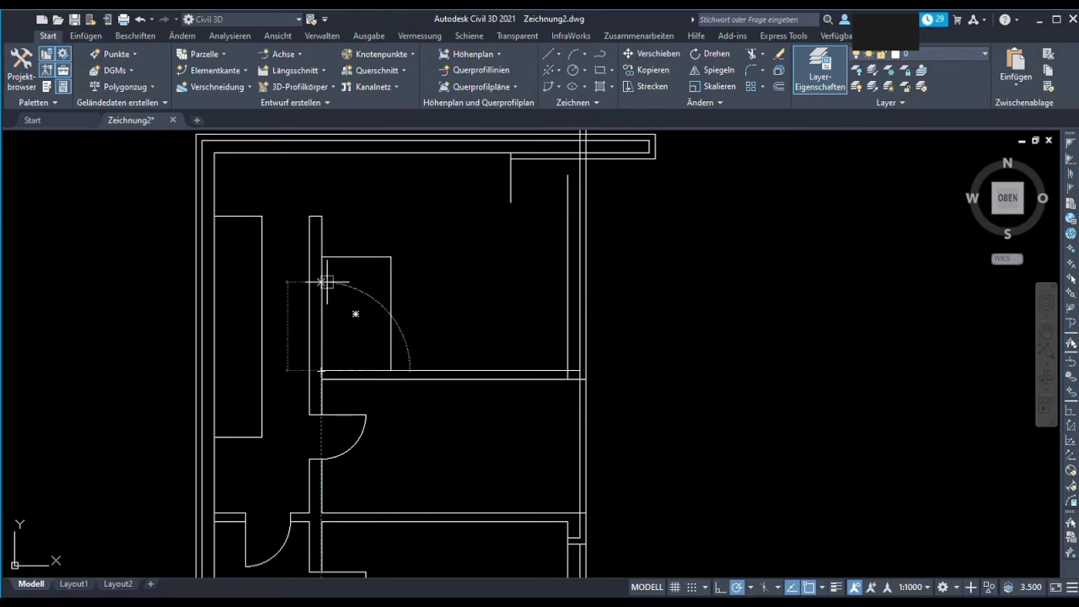
scroll(320, 341, "down", 1)
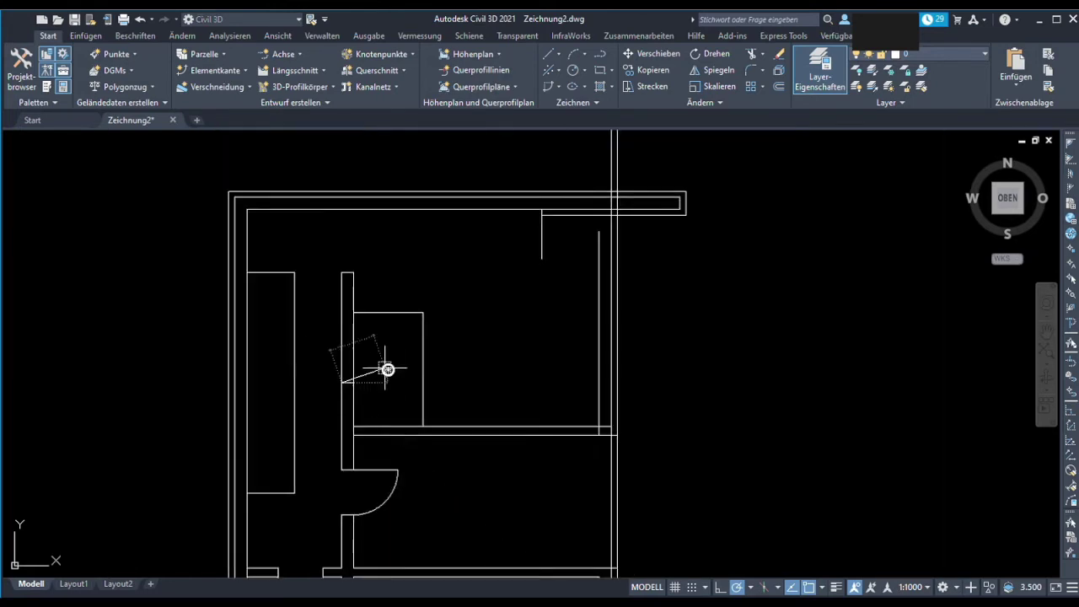
scroll(337, 337, "down", 2)
key("Escape")
key("Return")
scroll(385, 295, "up", 6)
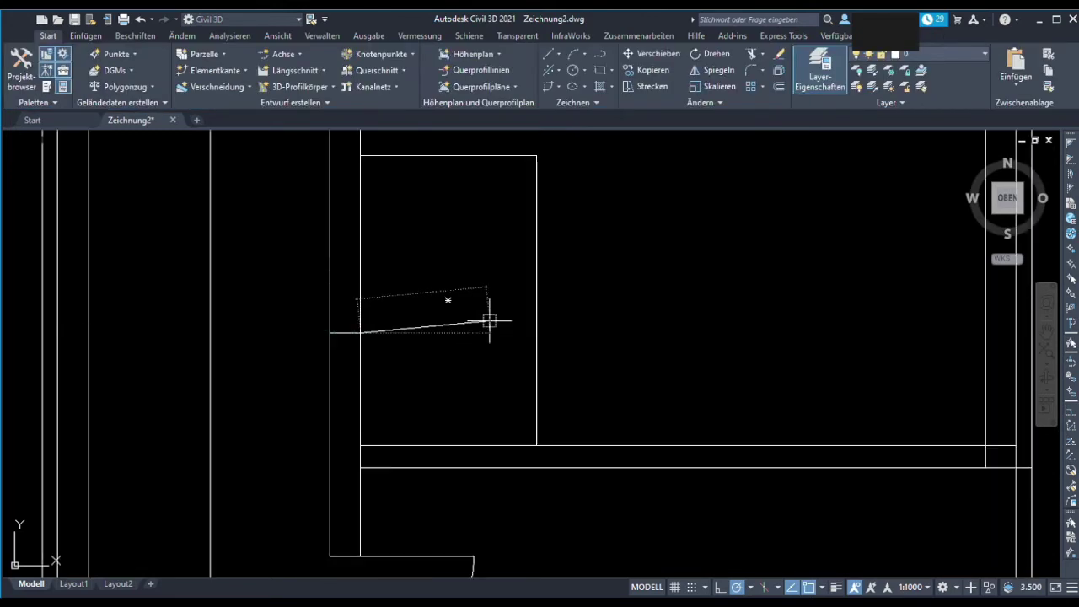
left_click(457, 333)
key("Escape")
- Draw a circle from the hinge to the opening edge and trim the half left of the wall
left_click(451, 334)
left_click(343, 427)
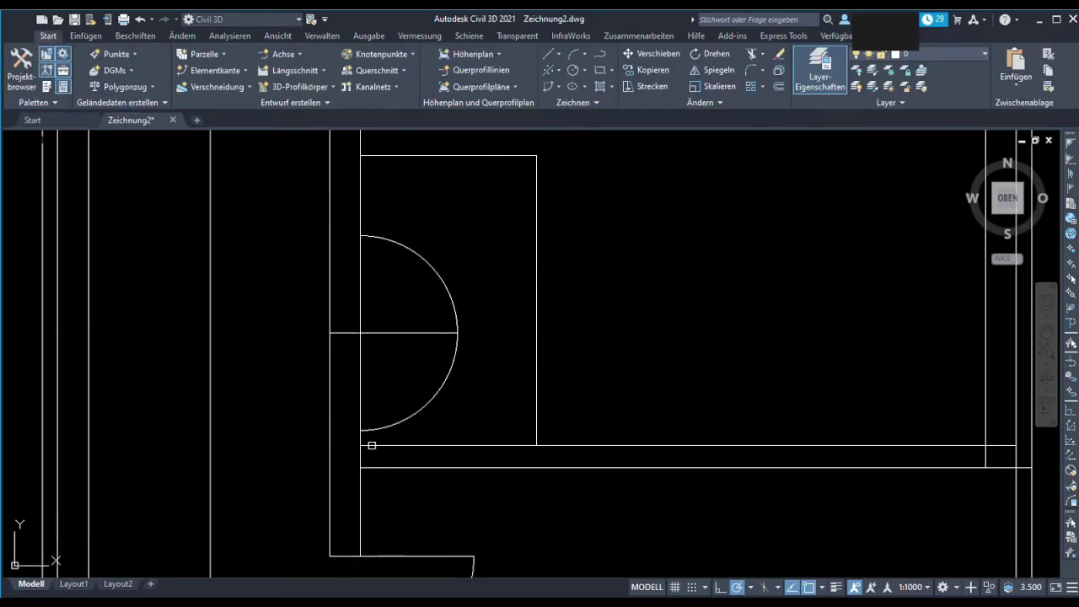
middle_click_drag(393, 210, 365, 423)
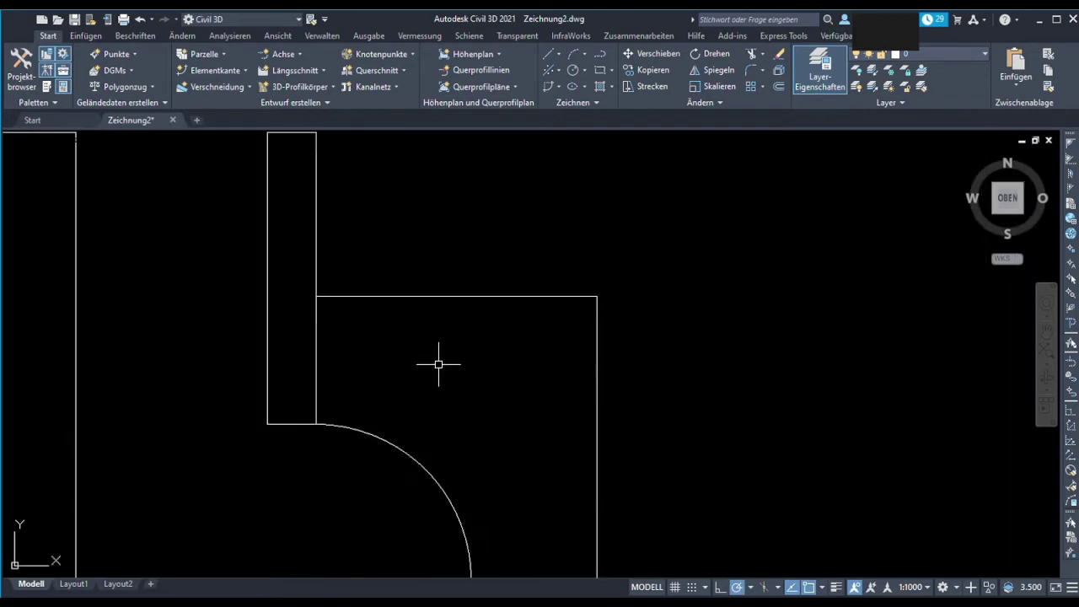
scroll(433, 330, "down", 2)
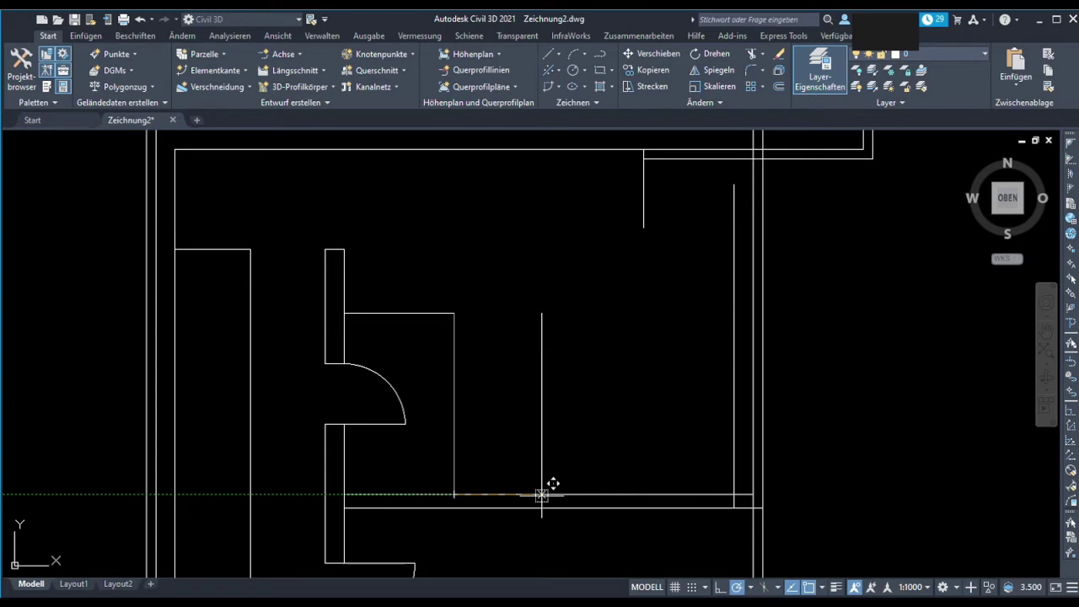
- Place the moved vertical wall line and copy the horizontal line up as the new wall edge
key("Return")
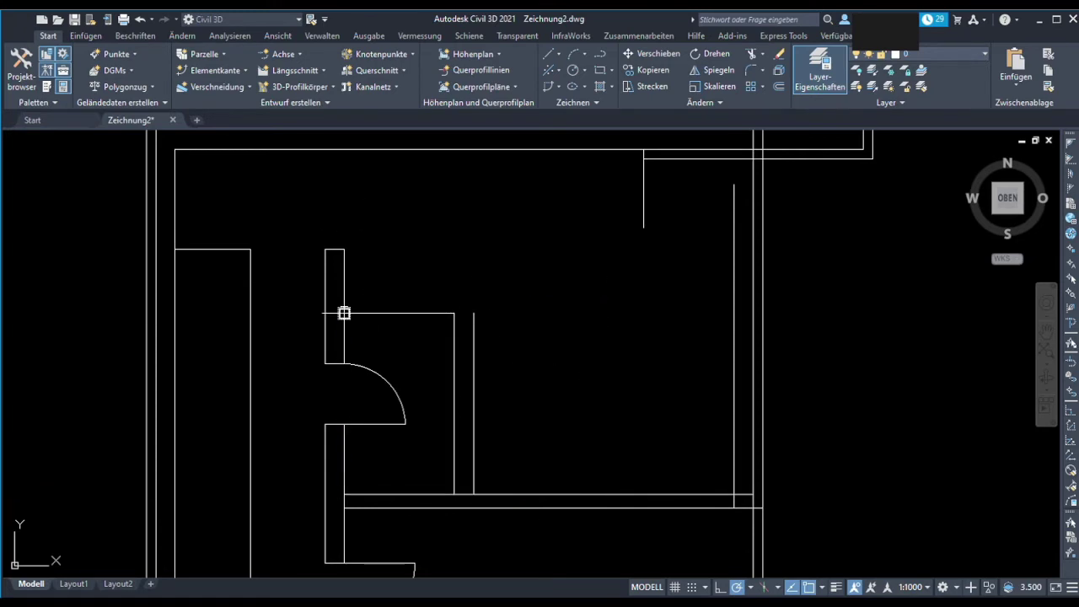
left_click(344, 313)
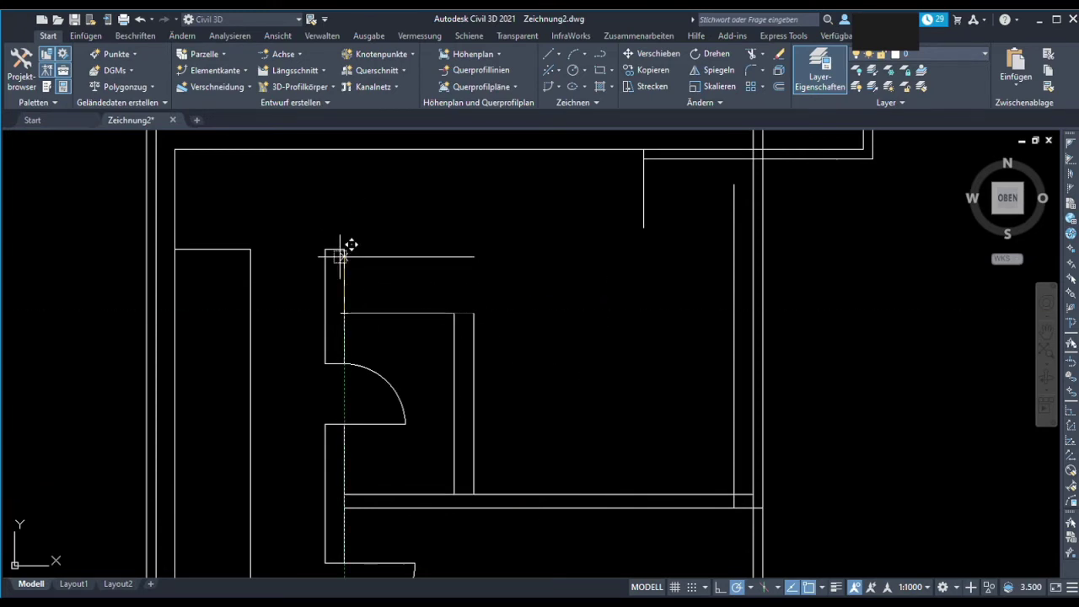
key("Return")
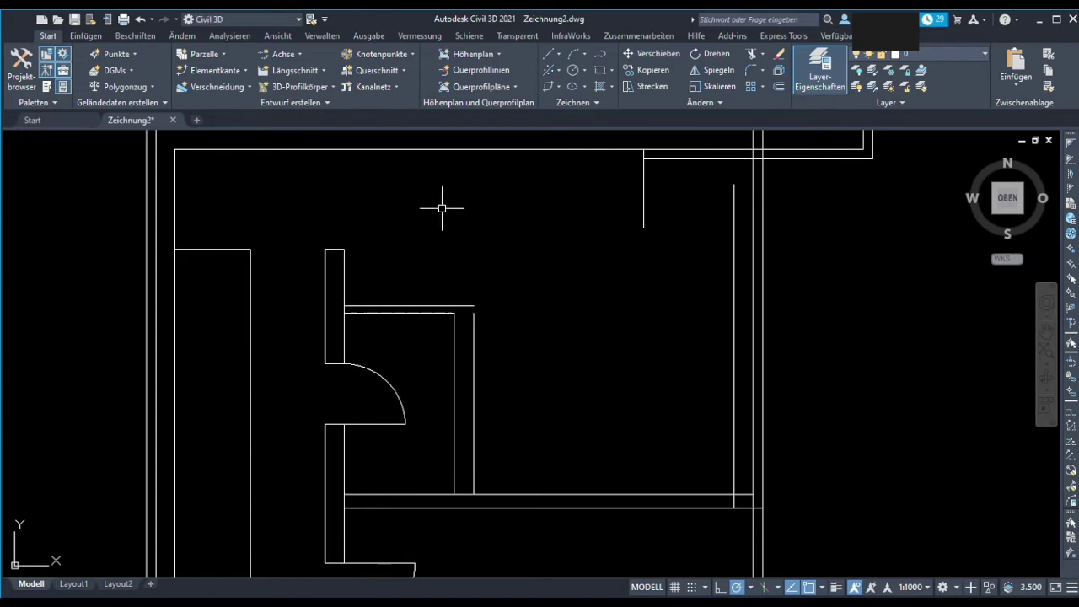
scroll(519, 269, "down", 3)
- Trim the overlapping wall line ends and leftover bottom arcs with TR
left_click(486, 481)
left_click(592, 336)
type("tr")
key("Return")
left_click(657, 385)
left_click(574, 479)
middle_click_drag(508, 355, 486, 355)
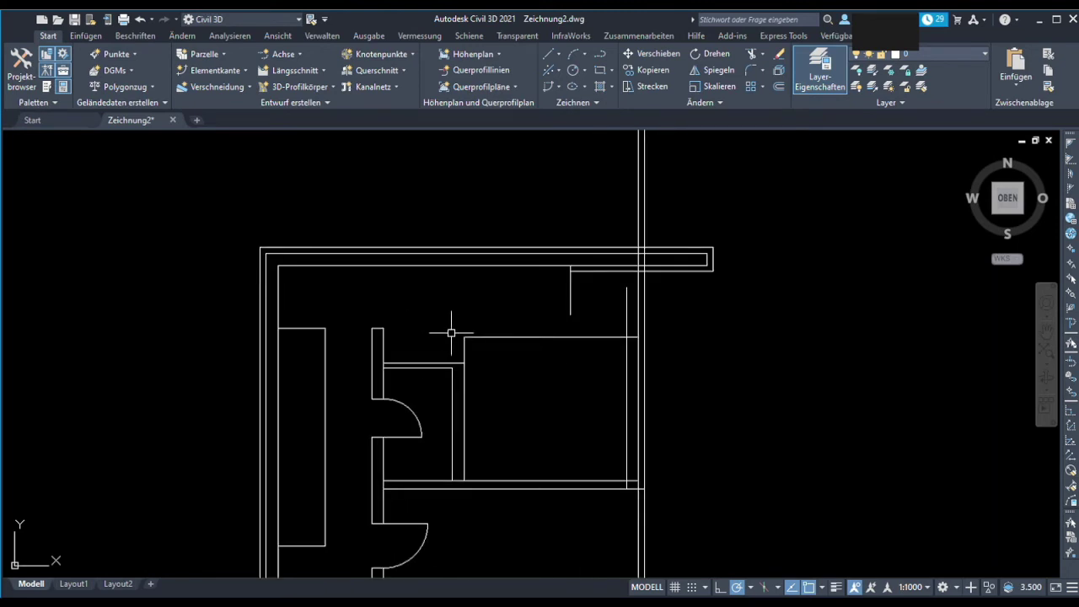
- Check the room rectangle and wall line, bringing the upper rooms into view
scroll(447, 359, "up", 4)
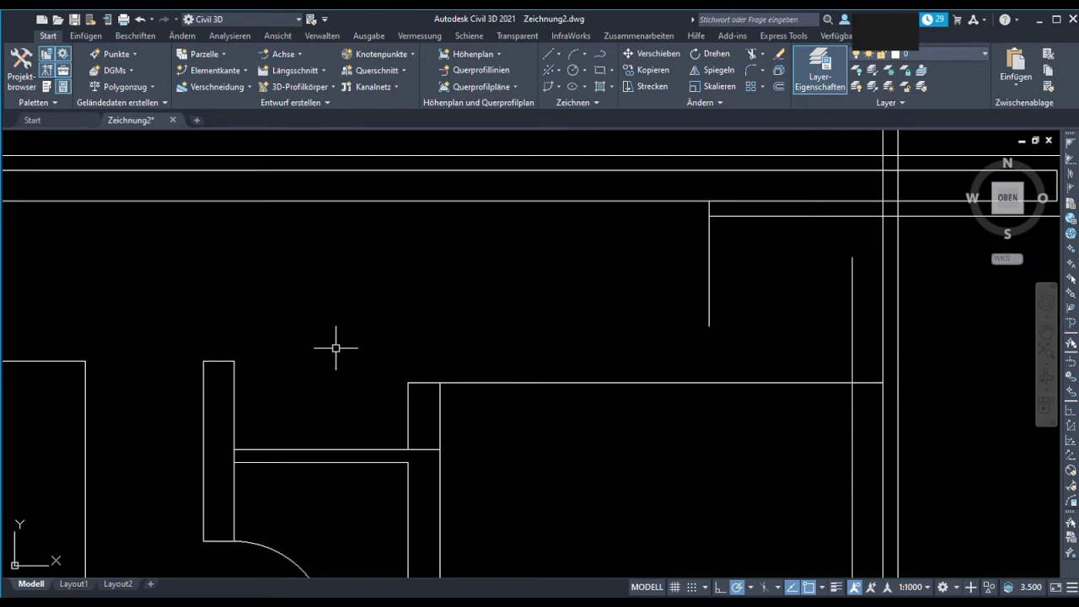
scroll(335, 347, "down", 3)
left_click(419, 362)
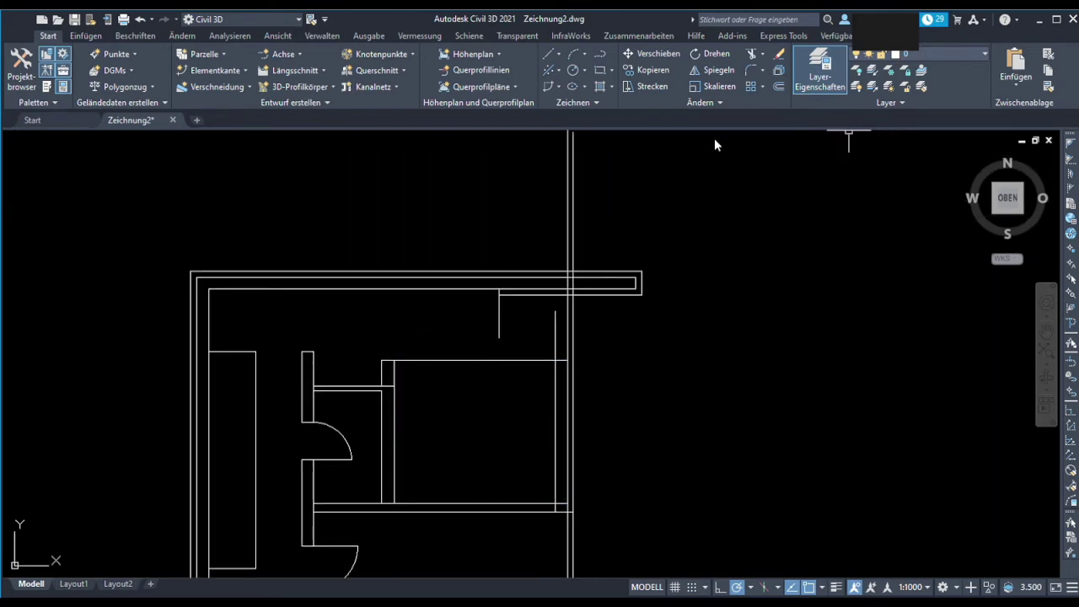
scroll(505, 337, "down", 1)
key("Escape")
scroll(525, 472, "down", 2)
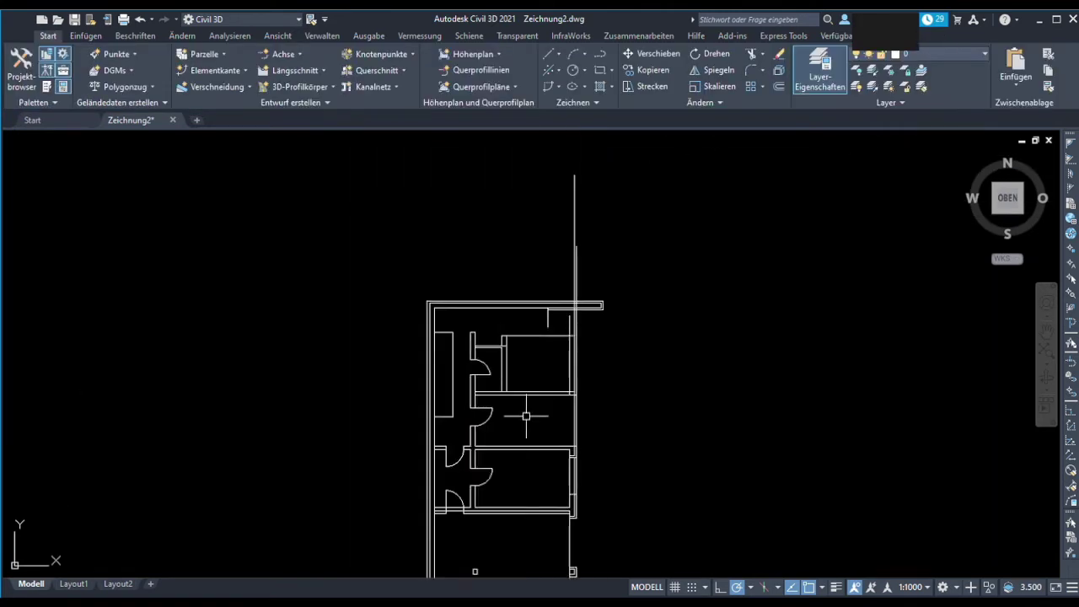
scroll(540, 357, "up", 4)
left_click(544, 274)
middle_click_drag(544, 274, 465, 309)
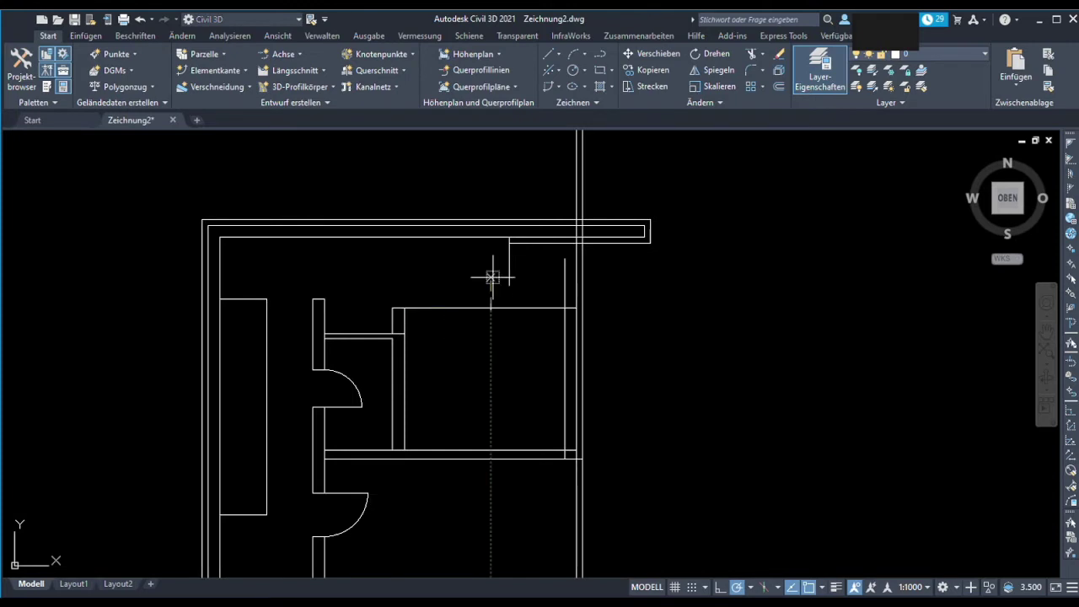
scroll(403, 267, "up", 4)
scroll(386, 313, "down", 2)
middle_click_drag(433, 260, 414, 288)
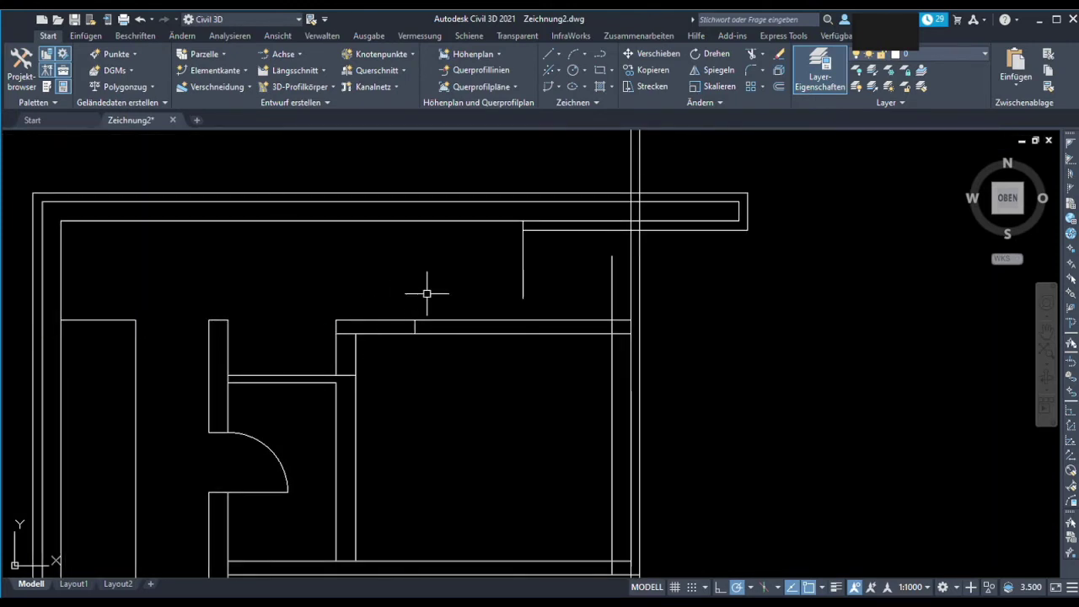
scroll(422, 287, "down", 3)
scroll(424, 278, "up", 5)
- Window-select the door arc and leaf for the upper-right room's top-left corner
left_click(308, 345)
left_click(416, 494)
scroll(582, 300, "up", 2)
scroll(337, 284, "up", 4)
scroll(457, 318, "down", 4)
scroll(416, 324, "down", 2)
scroll(416, 324, "up", 5)
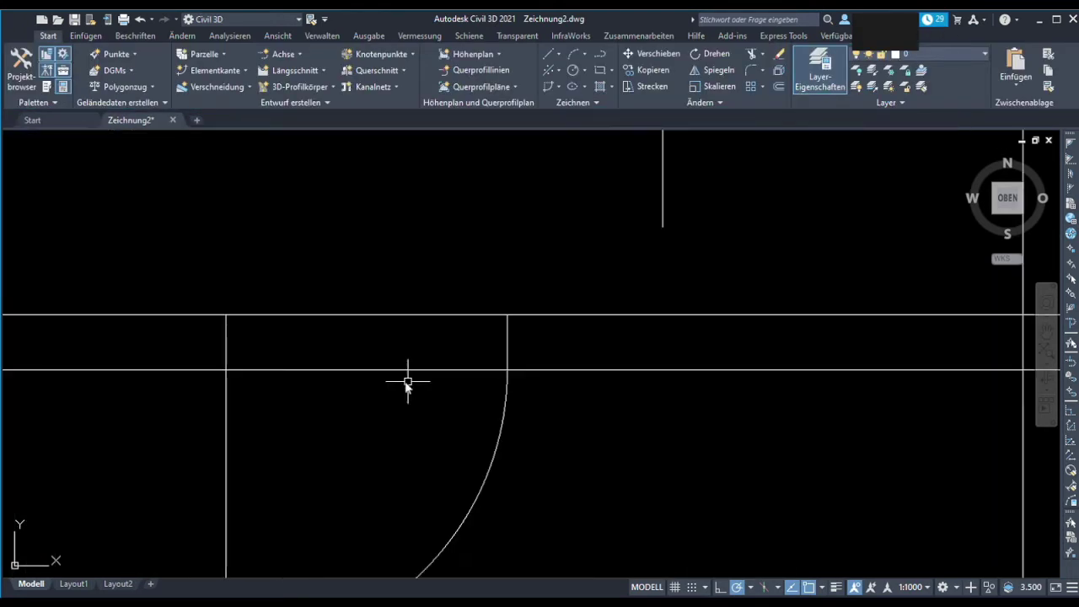
scroll(488, 370, "down", 5)
- Delete the stray vertical line from the upper-right room
key("Delete")
scroll(540, 366, "down", 2)
scroll(329, 373, "up", 2)
scroll(448, 401, "up", 4)
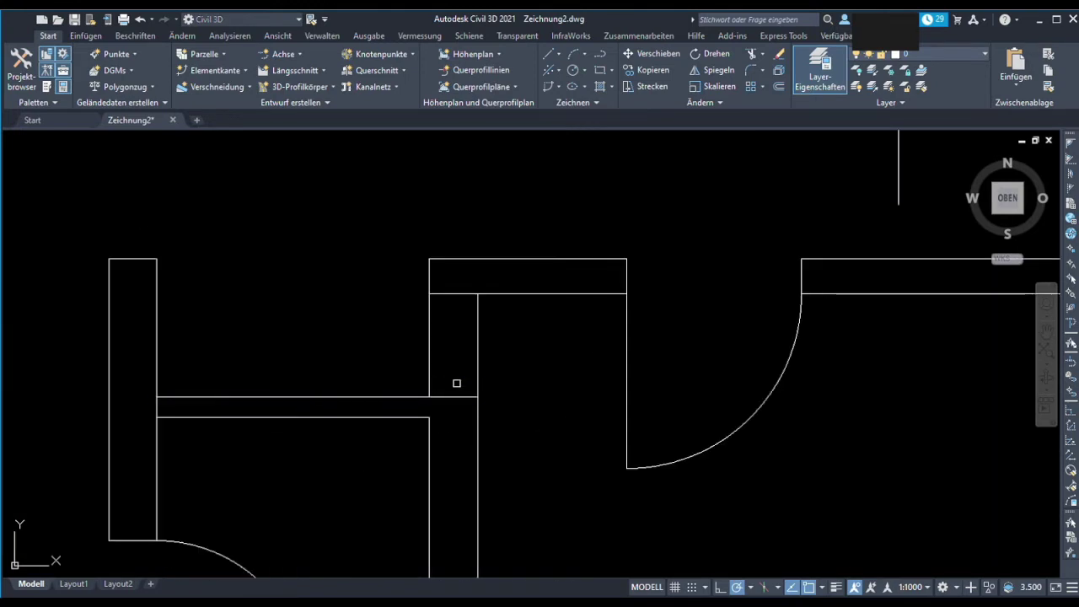
scroll(456, 383, "down", 5)
scroll(619, 494, "up", 5)
scroll(619, 494, "down", 5)
scroll(506, 293, "down", 2)
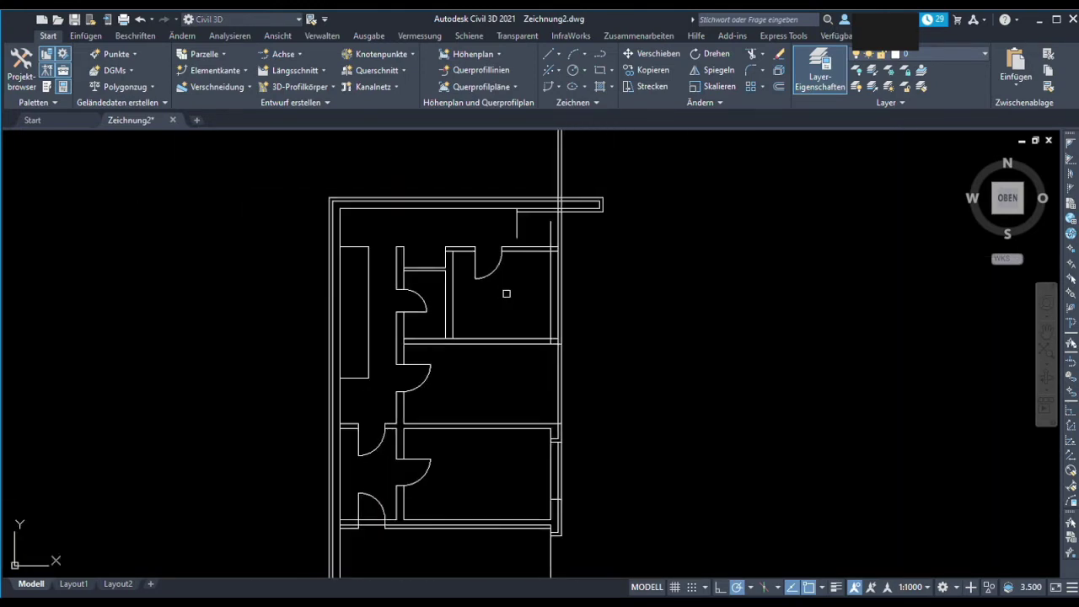
middle_click_drag(506, 293, 434, 278)
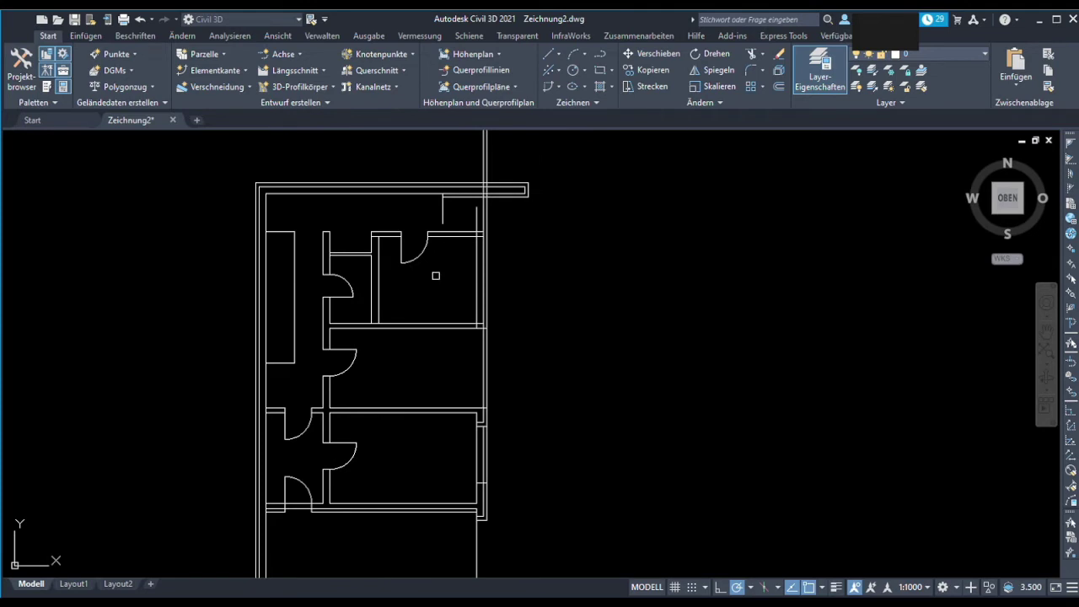
- Drag the vertical wall line's lower endpoint down to meet the horizontal wall below
scroll(433, 278, "up", 1)
scroll(590, 245, "down", 3)
scroll(520, 265, "up", 6)
scroll(564, 369, "up", 1)
scroll(631, 365, "up", 1)
scroll(631, 313, "up", 3)
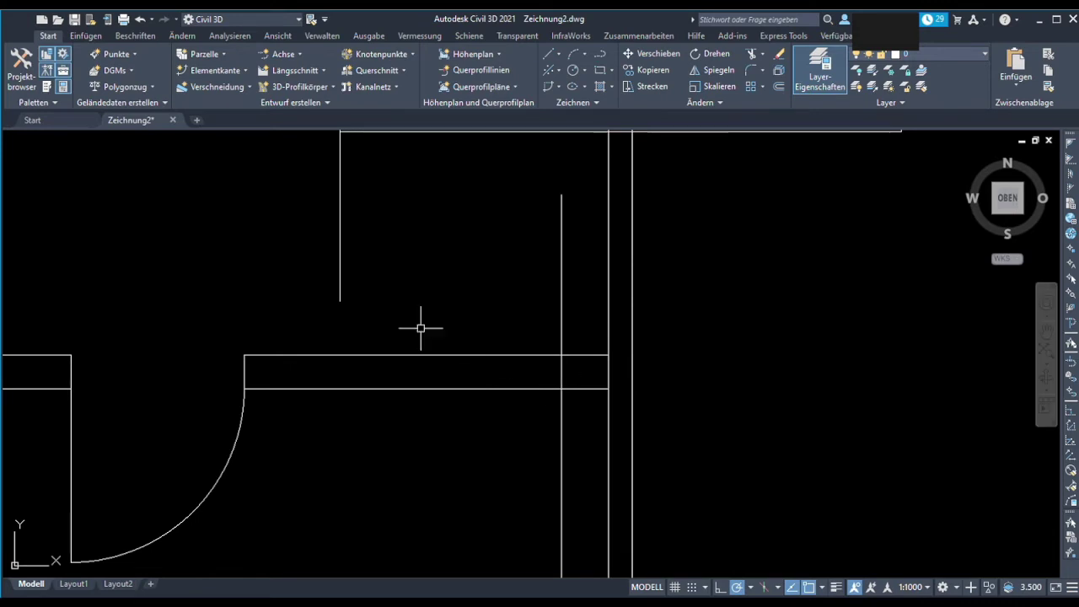
middle_click_drag(351, 254, 345, 200)
middle_click_drag(581, 243, 528, 253)
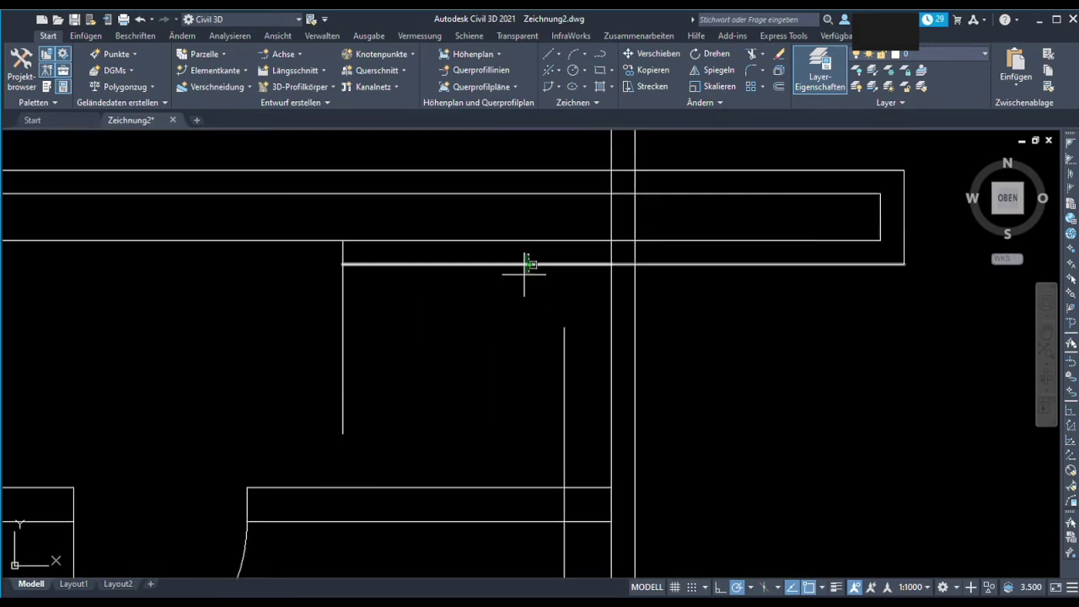
scroll(506, 288, "down", 4)
middle_click_drag(501, 306, 483, 329)
key("Escape")
key("Escape")
left_click(561, 317)
left_click(421, 386)
left_click(422, 438)
- Delete the horizontal line at the lower wall, then undo to restore it
scroll(421, 438, "up", 2)
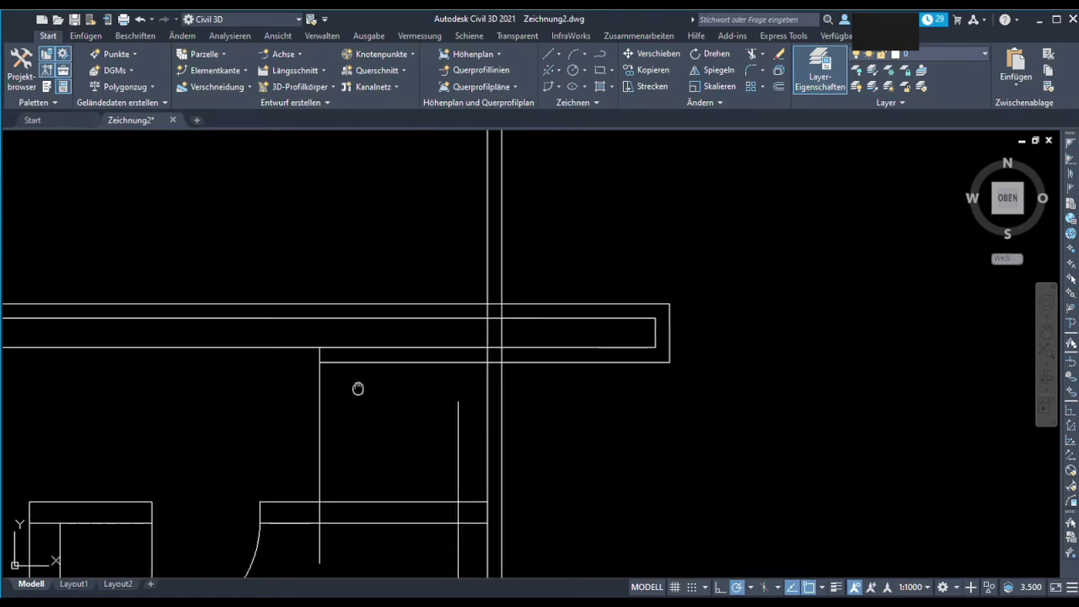
scroll(397, 521, "up", 2)
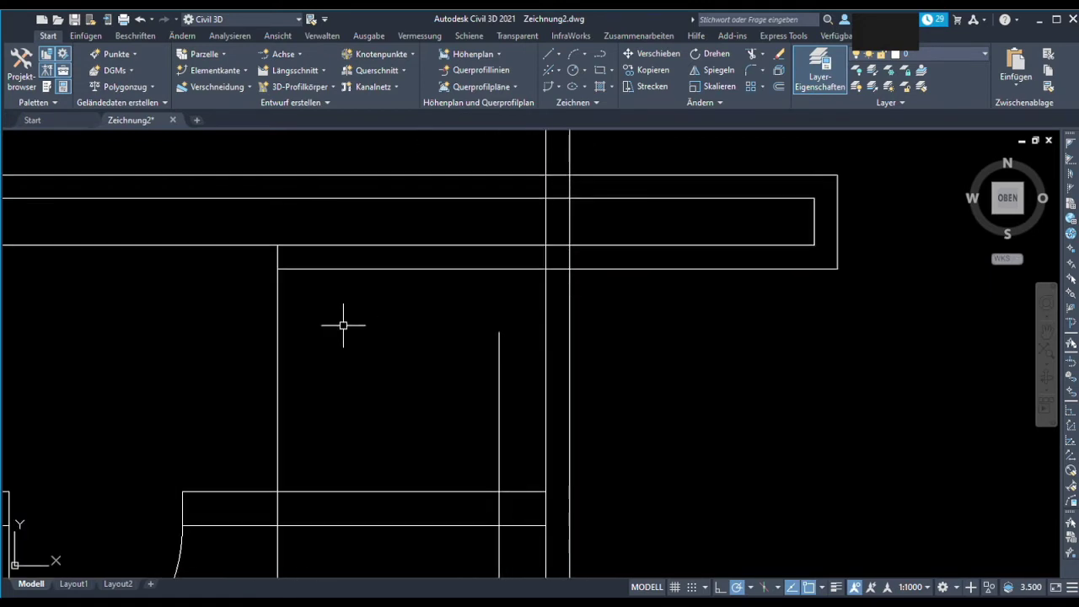
scroll(499, 525, "down", 1)
scroll(458, 414, "down", 3)
scroll(489, 337, "up", 3)
scroll(520, 459, "up", 1)
left_click(439, 447)
key("Delete")
key("ctrl+z")
key("ctrl+z")
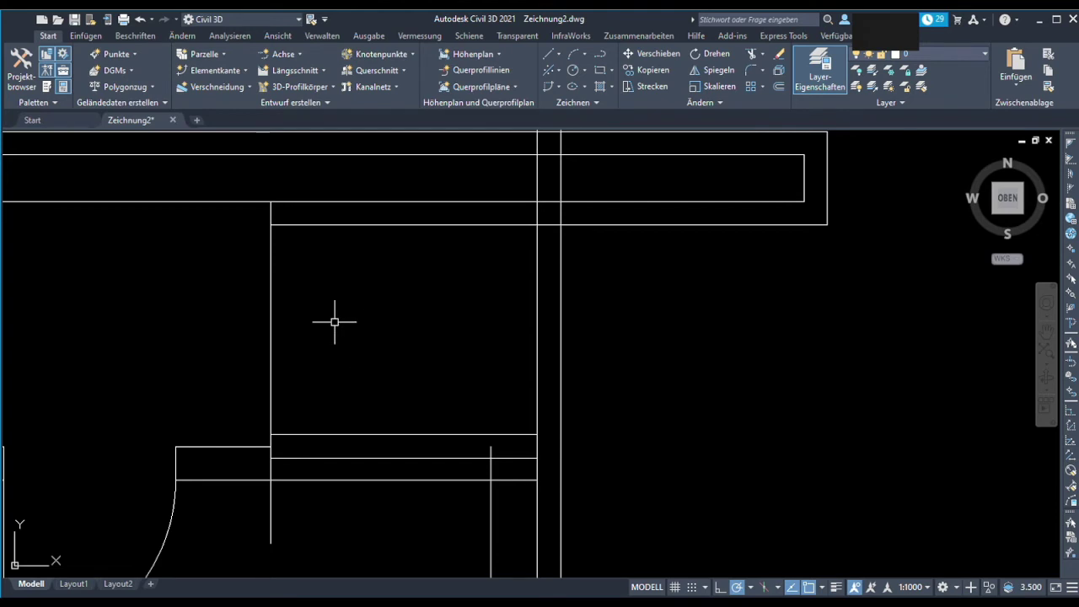
- Trim away the upper half of the door-swing circle, leaving the swing arc
middle_click_drag(318, 315, 353, 325)
scroll(340, 314, "down", 2)
key("ctrl+z")
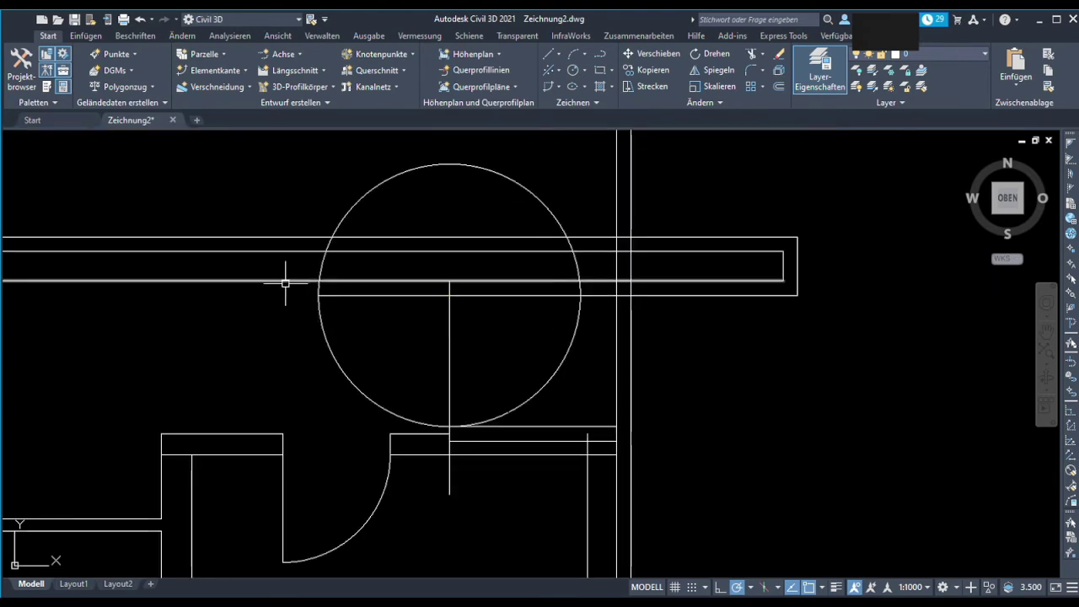
left_click(329, 242)
left_click(577, 278)
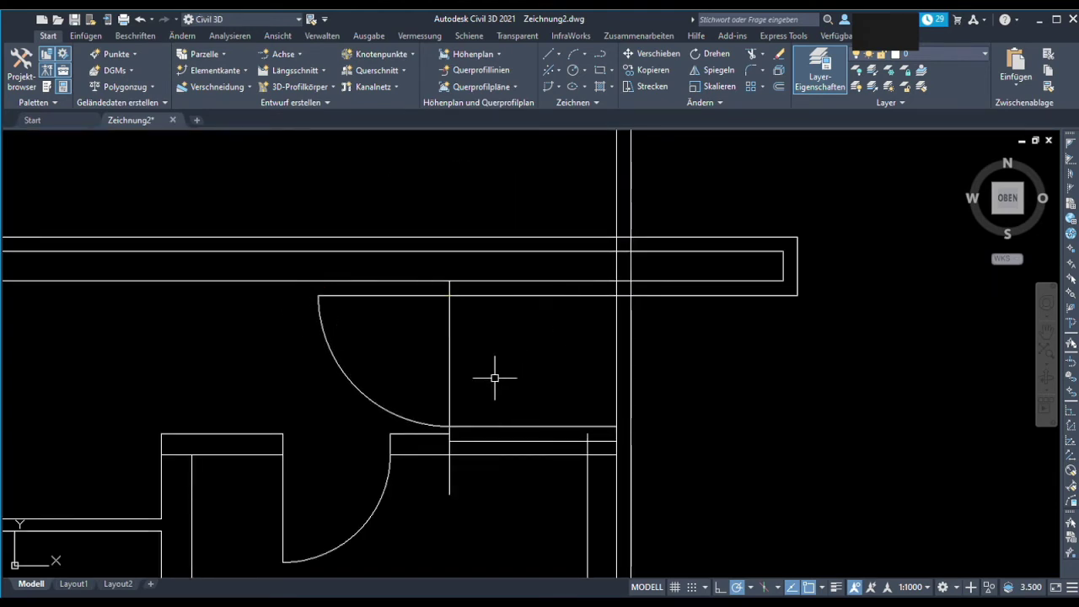
- Zoom and pan out to see more of the floor plan
scroll(549, 332, "up", 1)
scroll(511, 241, "down", 2)
scroll(487, 320, "down", 1)
scroll(439, 339, "up", 1)
scroll(438, 338, "up", 1)
scroll(438, 308, "up", 1)
scroll(438, 325, "up", 1)
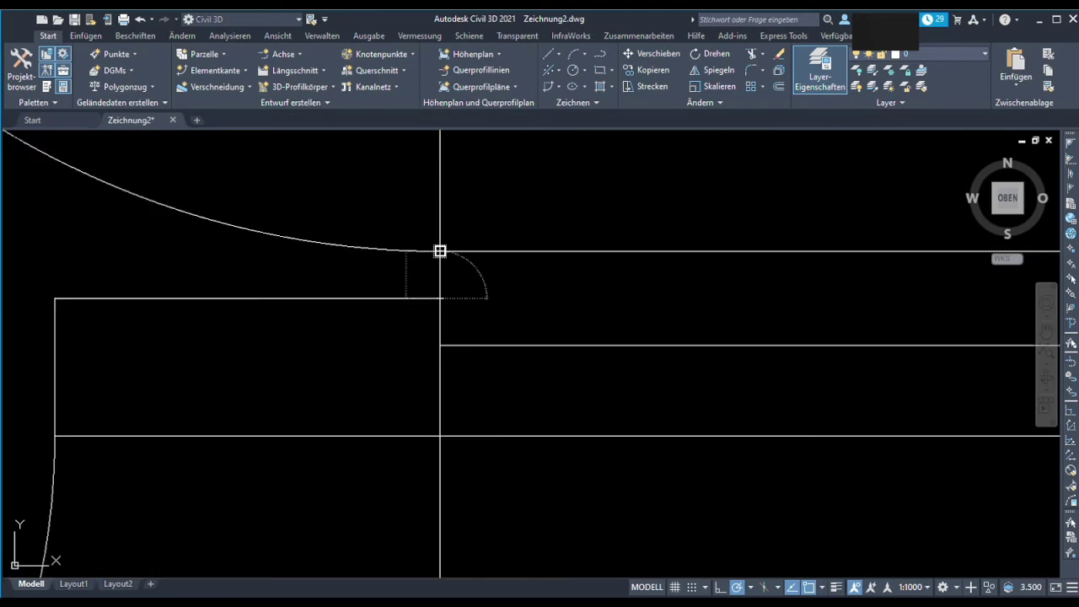
scroll(440, 251, "up", 1)
scroll(491, 351, "down", 3)
scroll(423, 402, "up", 3)
scroll(423, 402, "up", 1)
scroll(506, 325, "up", 1)
scroll(481, 284, "down", 2)
scroll(549, 344, "down", 2)
scroll(575, 324, "up", 1)
scroll(564, 393, "up", 1)
scroll(612, 373, "up", 1)
scroll(579, 443, "up", 1)
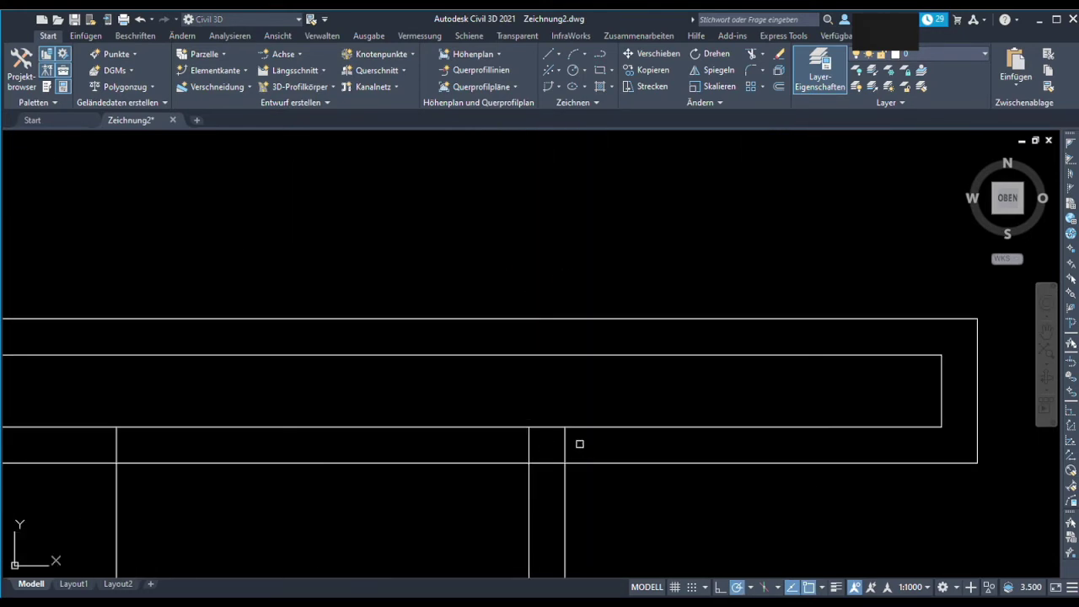
scroll(557, 418, "down", 3)
scroll(556, 318, "up", 1)
scroll(544, 287, "up", 1)
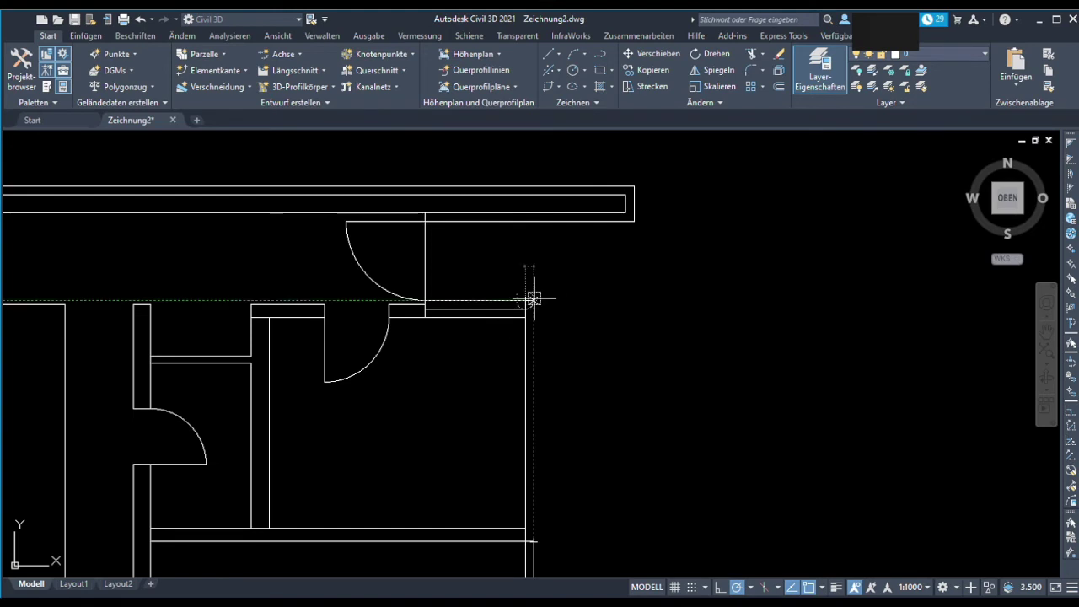
scroll(533, 299, "up", 1)
scroll(513, 291, "down", 2)
scroll(513, 295, "down", 1)
scroll(494, 338, "up", 2)
scroll(699, 436, "down", 2)
scroll(588, 409, "up", 3)
scroll(632, 369, "down", 3)
scroll(657, 321, "up", 3)
scroll(661, 337, "up", 2)
scroll(660, 375, "down", 2)
scroll(716, 371, "down", 2)
scroll(383, 157, "down", 3)
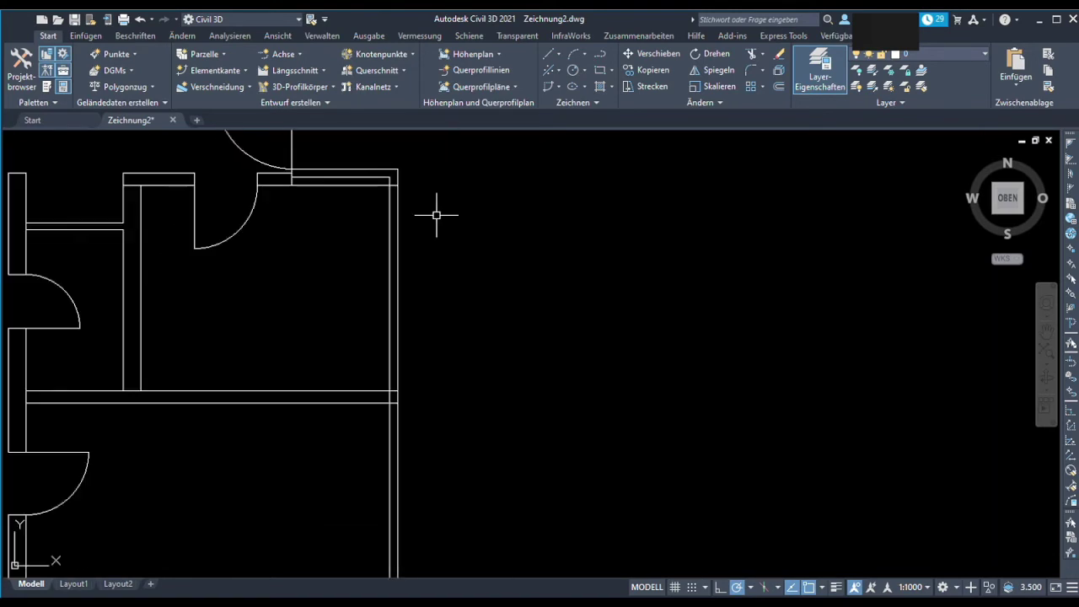
scroll(382, 157, "down", 2)
middle_click_drag(383, 158, 589, 317)
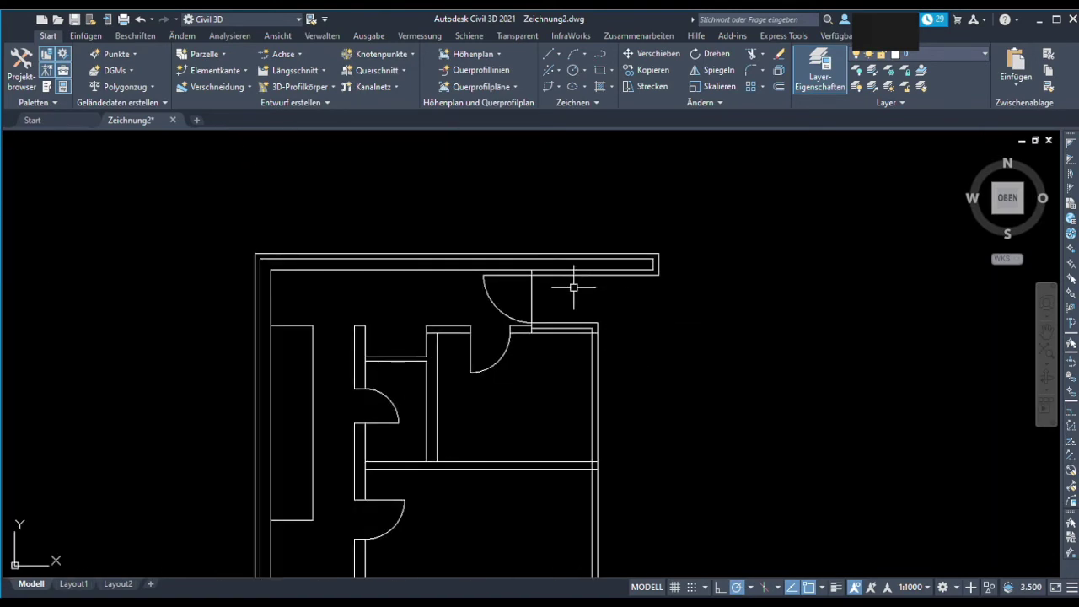
- Hatch the top outer wall with a dense diagonal ANSI31 pattern
key("h")
key("Return")
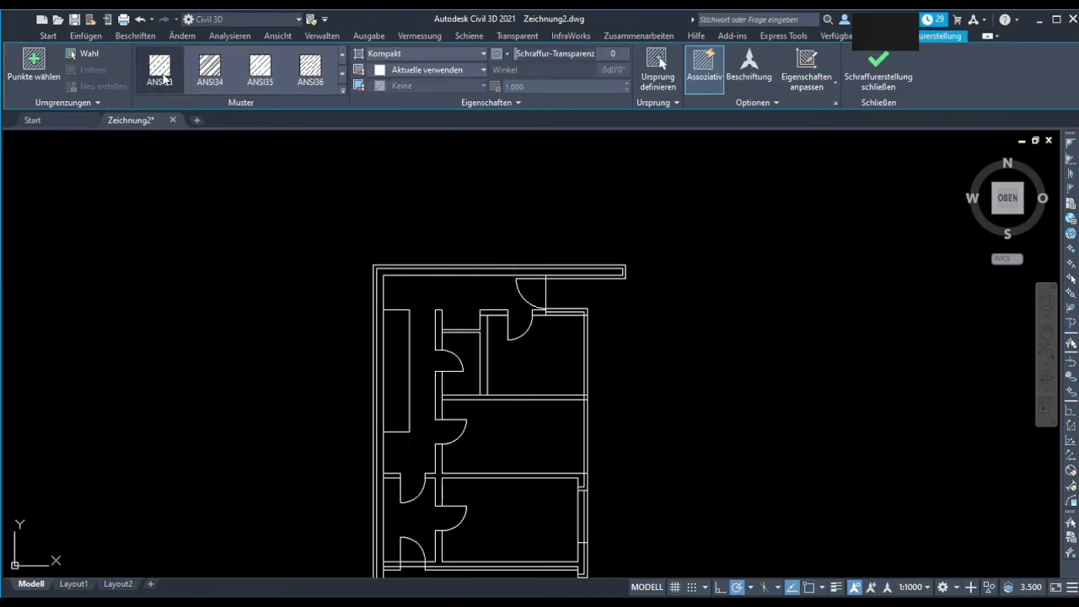
scroll(494, 287, "up", 5)
scroll(343, 332, "down", 3)
scroll(366, 393, "down", 2)
scroll(378, 366, "down", 2)
scroll(361, 239, "up", 6)
left_click(361, 239)
scroll(315, 159, "down", 2)
left_click(625, 88)
key("Return")
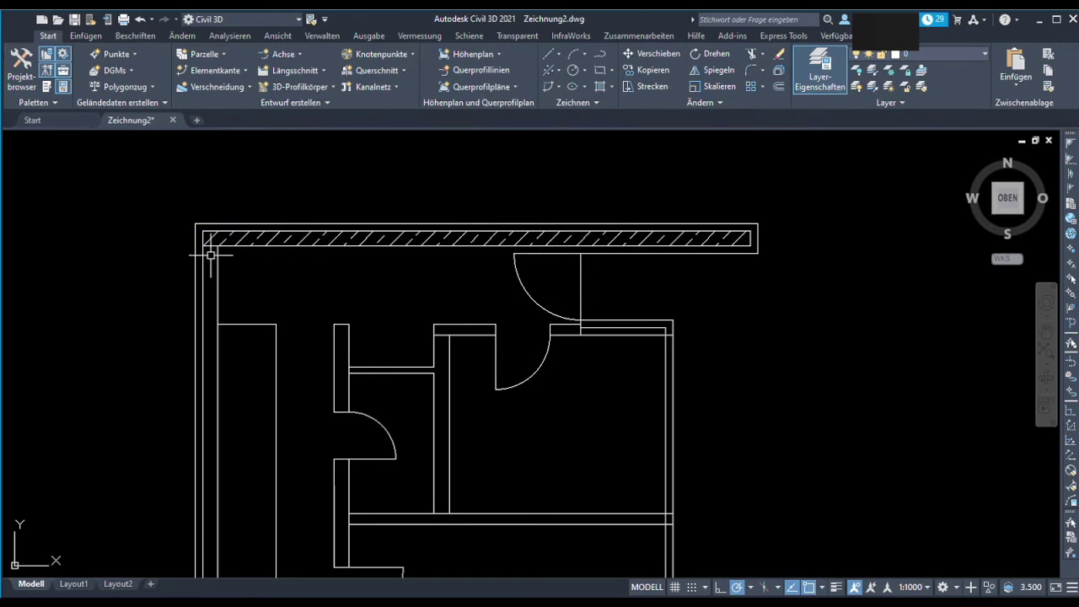
- Browse the hatch patterns toward a user-defined pattern for the next wall, then cancel
scroll(210, 255, "up", 4)
left_click(227, 253)
scroll(554, 278, "down", 3)
scroll(599, 513, "up", 3)
scroll(549, 379, "up", 2)
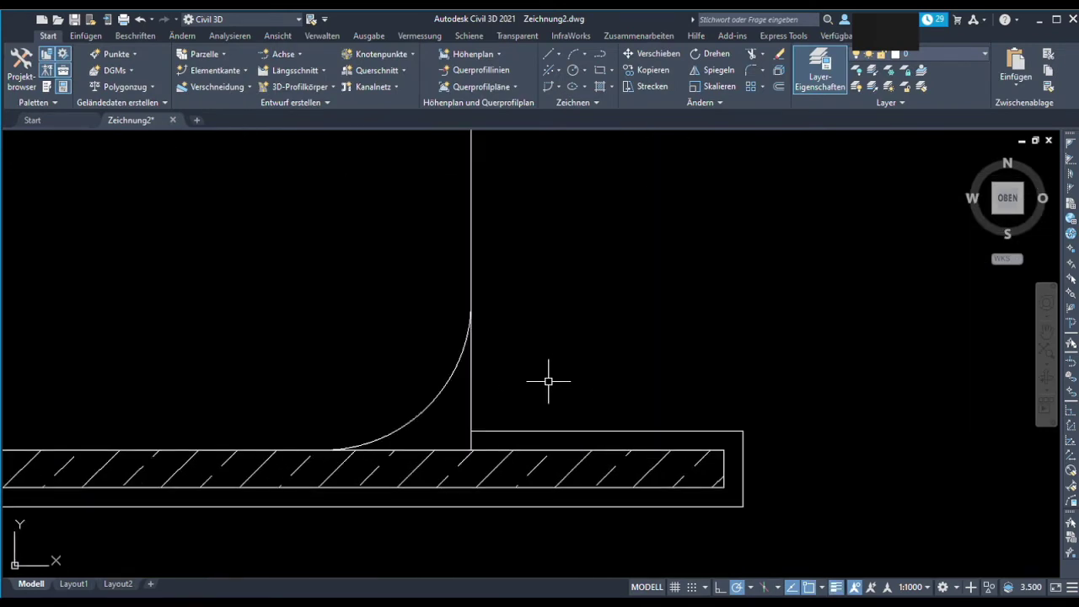
key("Return")
left_click(342, 75)
left_click(341, 75)
left_click(341, 75)
left_click(341, 75)
left_click(341, 75)
left_click(342, 76)
left_click(205, 66)
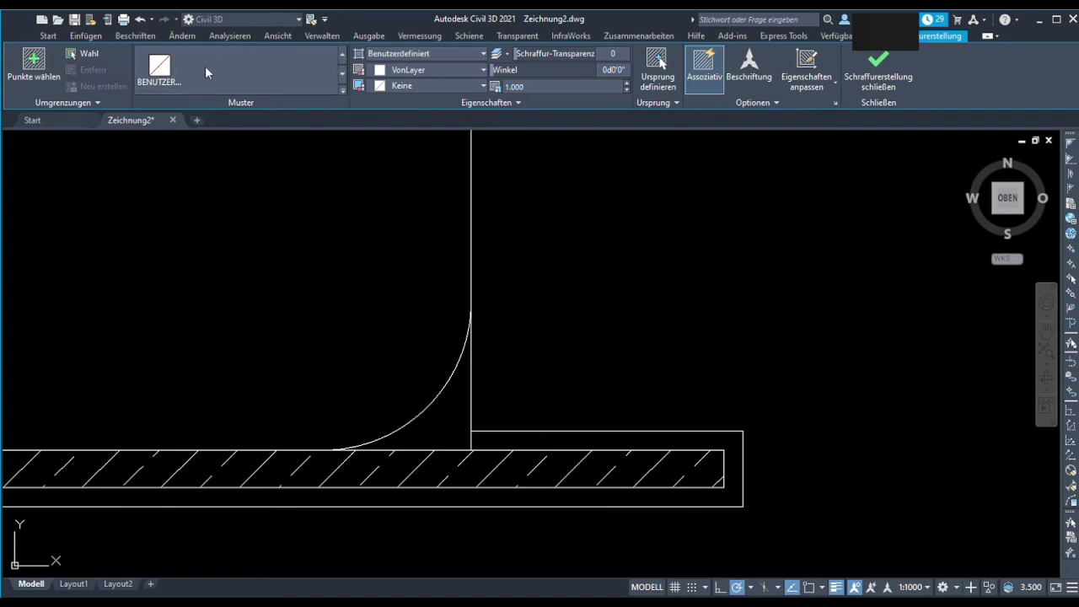
key("Escape")
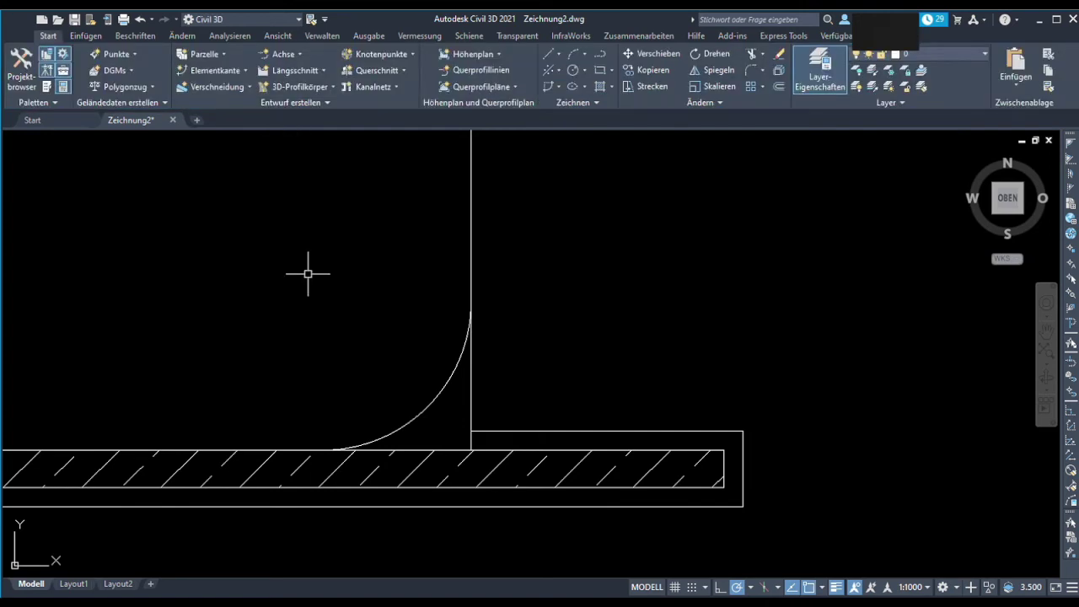
- Fill the interior partition walls with a SOLID hatch
scroll(534, 422, "down", 3)
scroll(337, 252, "up", 3)
scroll(537, 279, "up", 2)
key("Return")
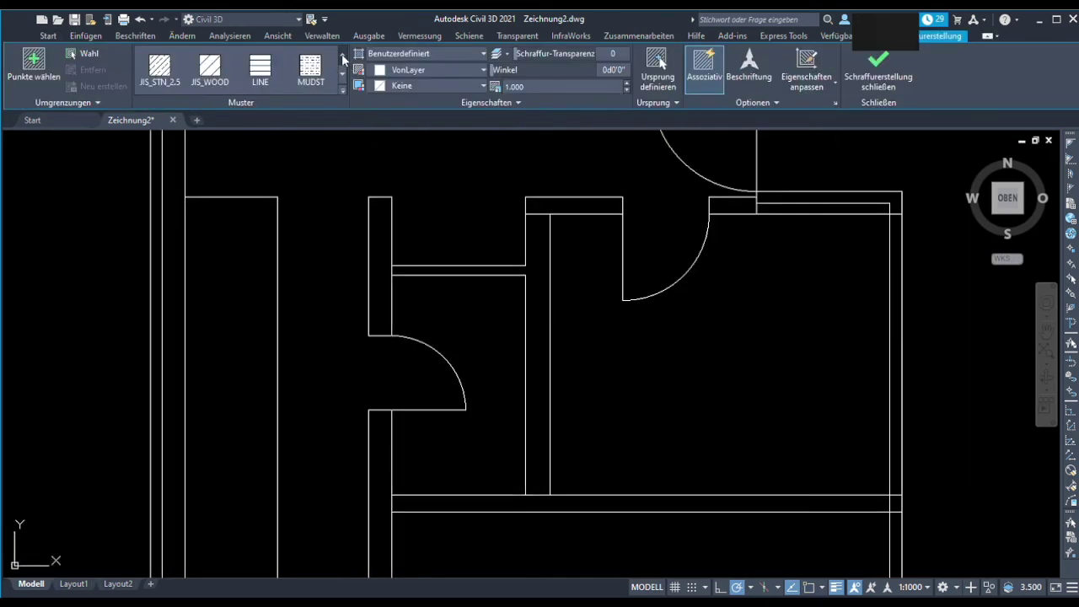
left_click(441, 269)
scroll(441, 269, "down", 2)
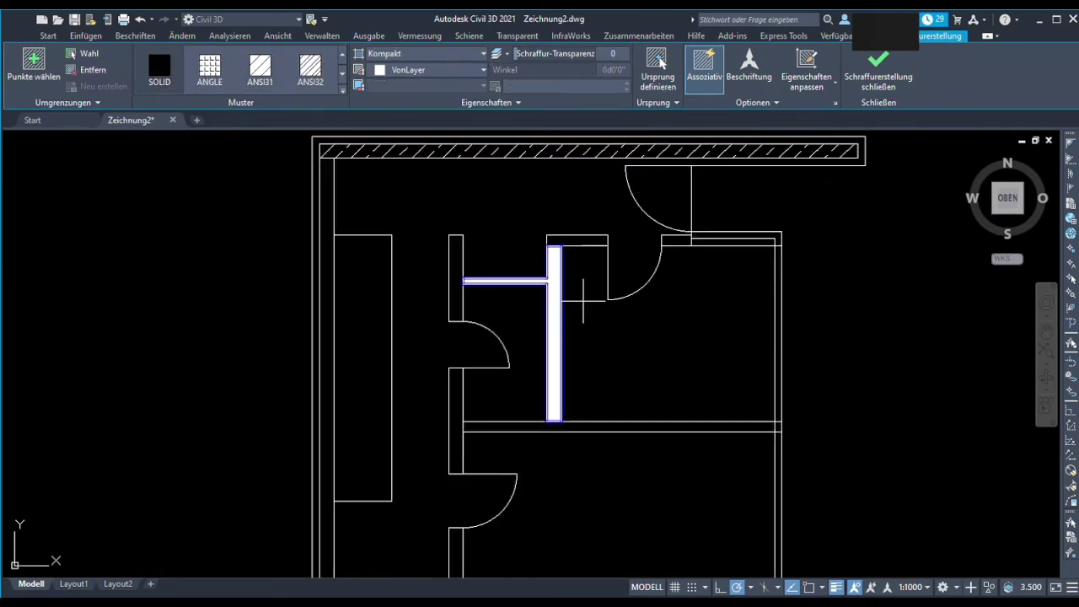
key("Return")
- Hatch another wall region of the plan
scroll(506, 337, "up", 3)
scroll(590, 284, "up", 5)
scroll(545, 313, "down", 3)
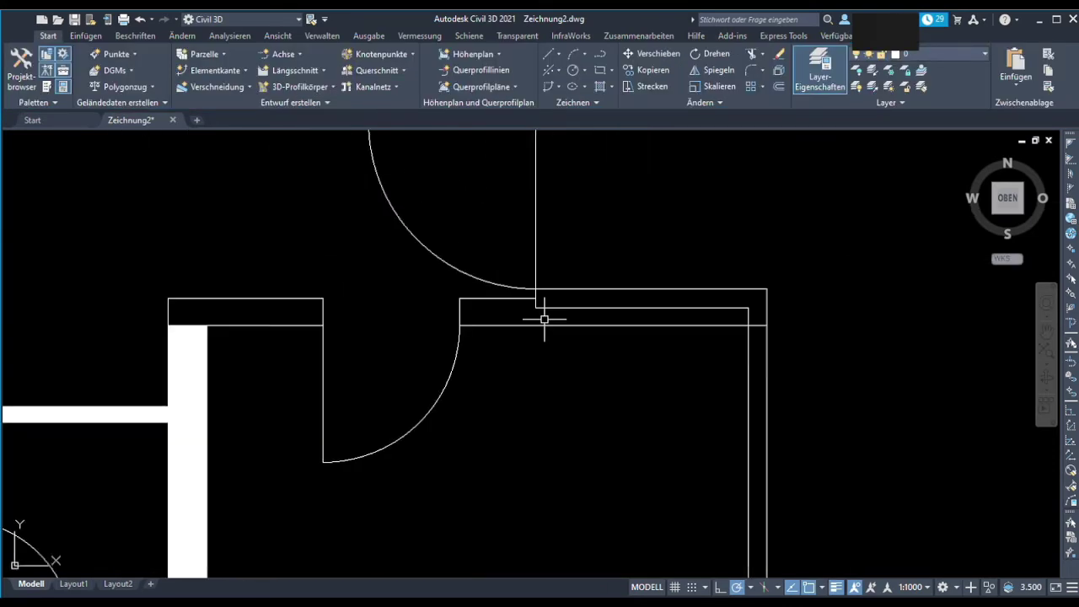
left_click(486, 314)
key("Return")
- Adjust the new wall hatch and the bottom wall hatch in the Hatch Editor
left_click(497, 311)
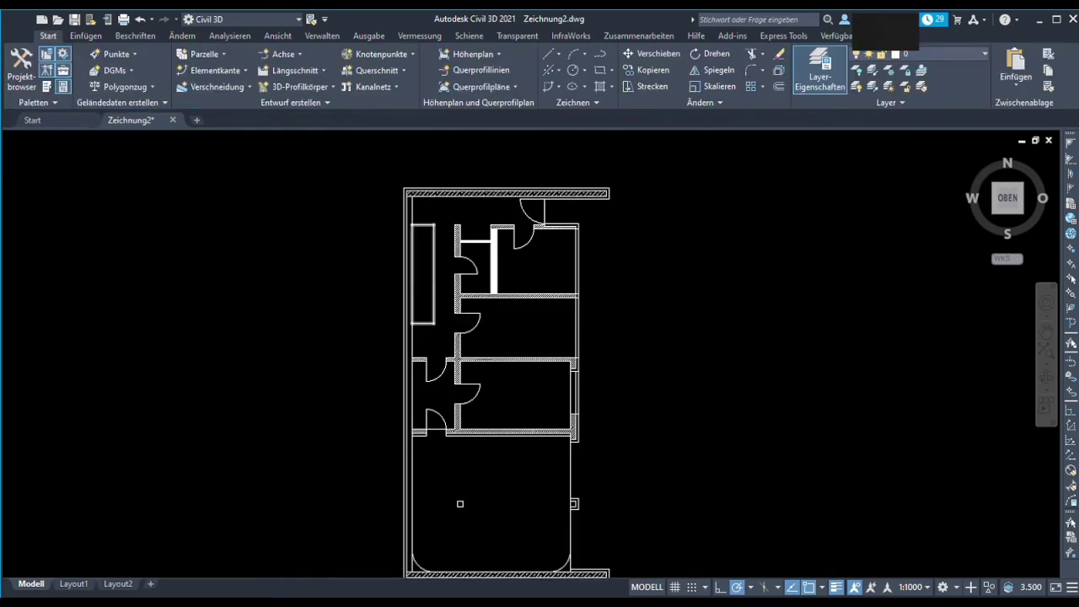
scroll(422, 338, "up", 3)
scroll(421, 164, "up", 3)
scroll(428, 180, "up", 2)
scroll(493, 226, "down", 5)
scroll(568, 333, "down", 2)
scroll(585, 433, "up", 5)
scroll(570, 272, "up", 3)
left_click(571, 272)
scroll(570, 273, "down", 5)
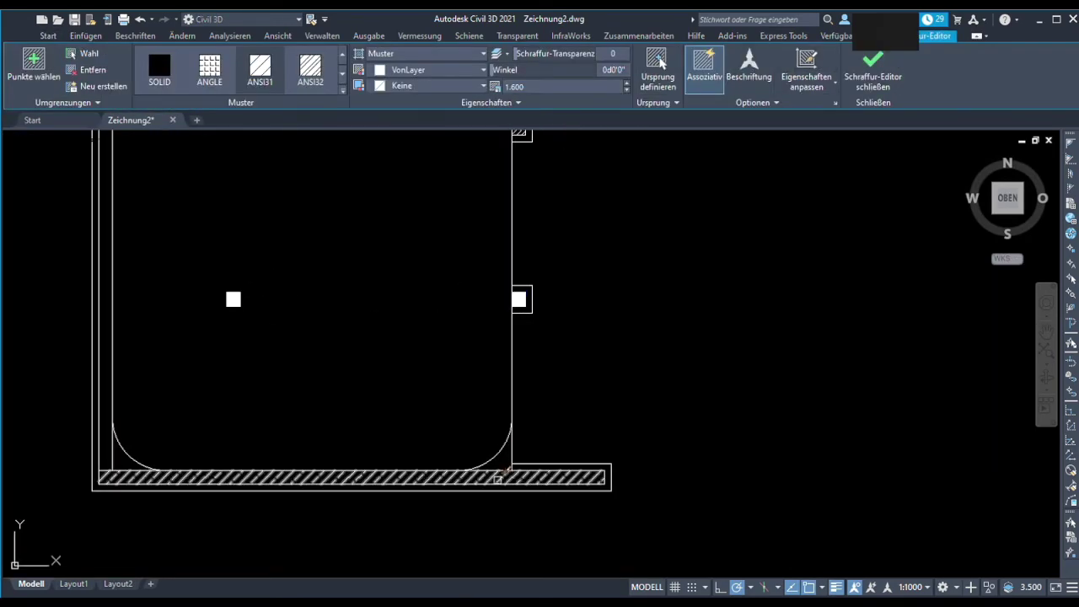
middle_click_drag(247, 303, 349, 358)
scroll(349, 358, "down", 3)
scroll(452, 190, "up", 3)
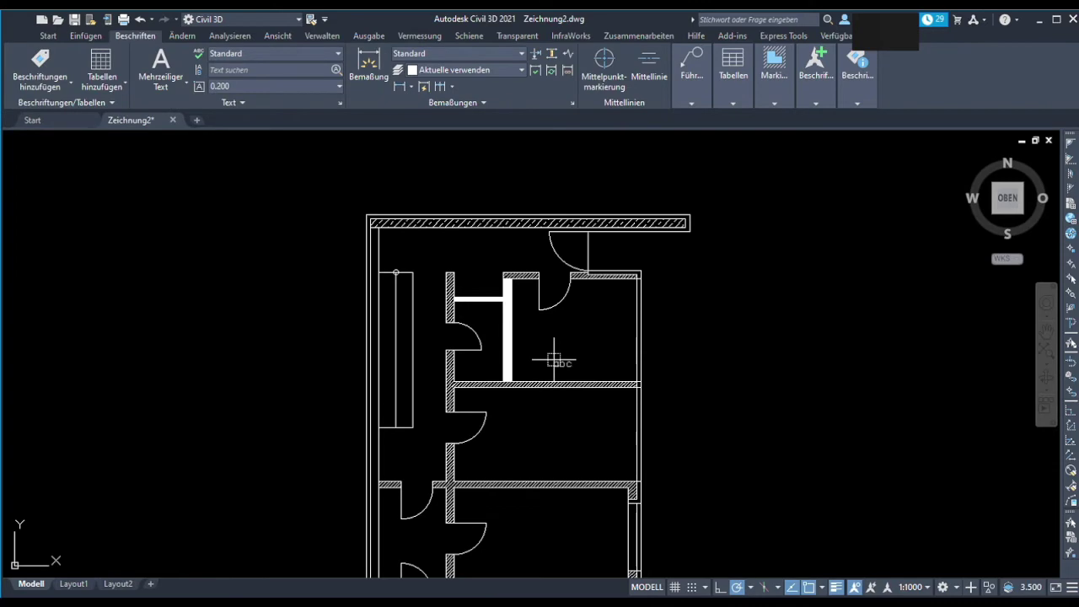
- Create a 'KND 1' multiline text label in the first room
scroll(554, 361, "up", 3)
scroll(585, 337, "up", 3)
left_click(481, 293)
left_click(755, 371)
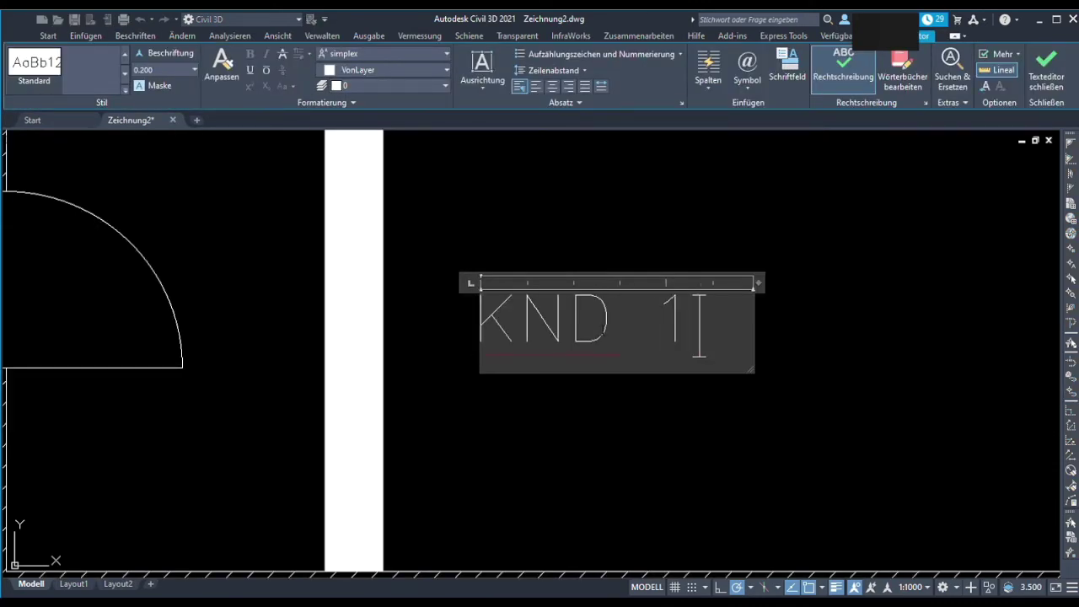
left_click(747, 289)
- Copy the KND 1 label into the large lower room
scroll(619, 274, "down", 3)
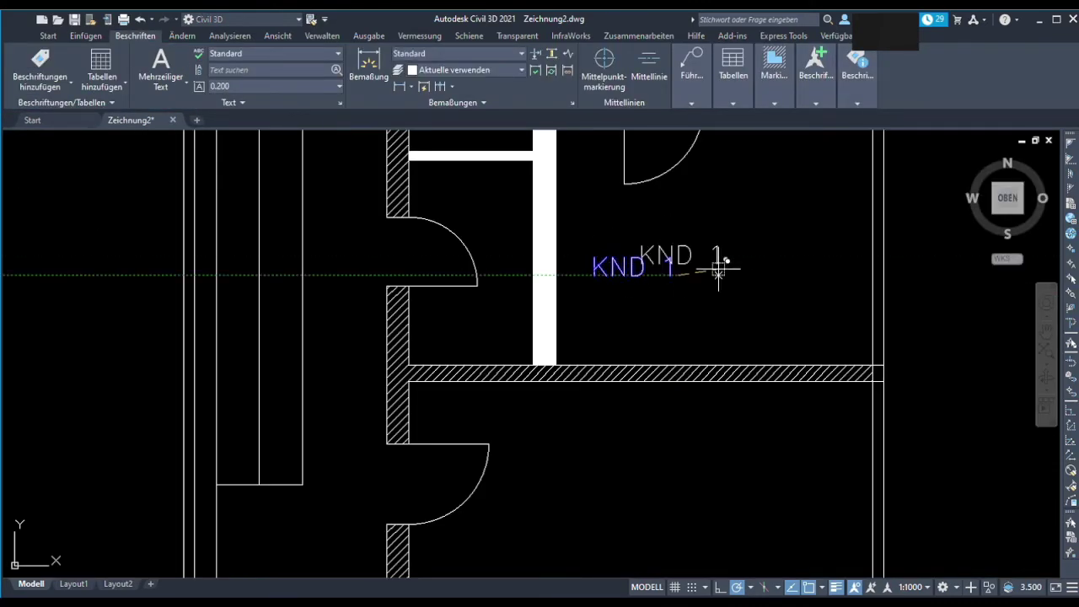
scroll(687, 270, "down", 3)
scroll(683, 421, "up", 1)
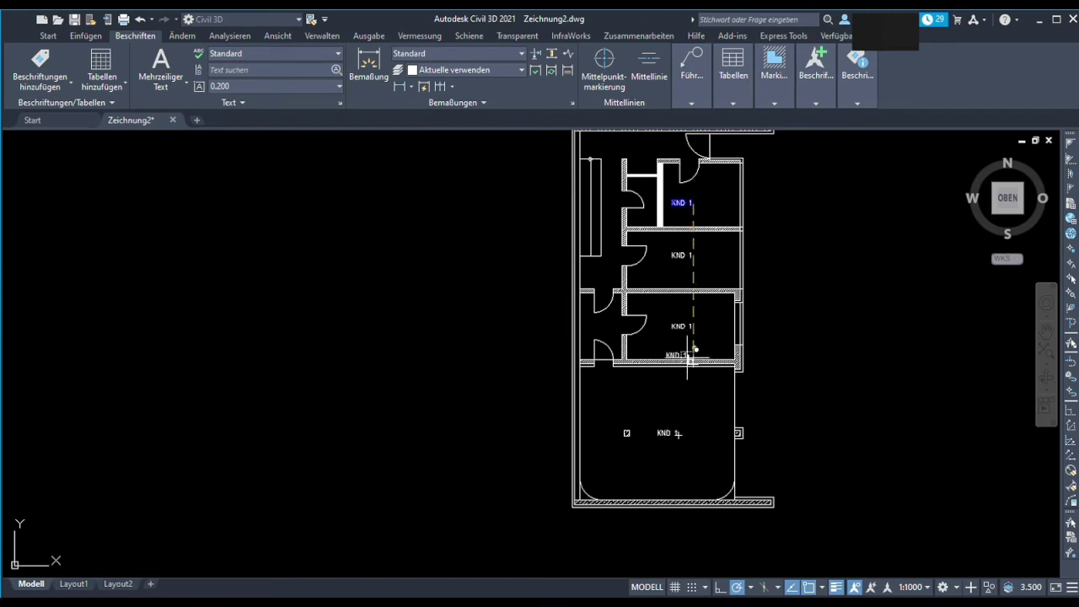
scroll(692, 363, "up", 4)
scroll(615, 438, "down", 2)
scroll(622, 354, "up", 1)
scroll(548, 337, "down", 1)
left_click(522, 337)
key("Escape")
- Set the line along the plan's right side to a dashed linetype
scroll(610, 421, "down", 1)
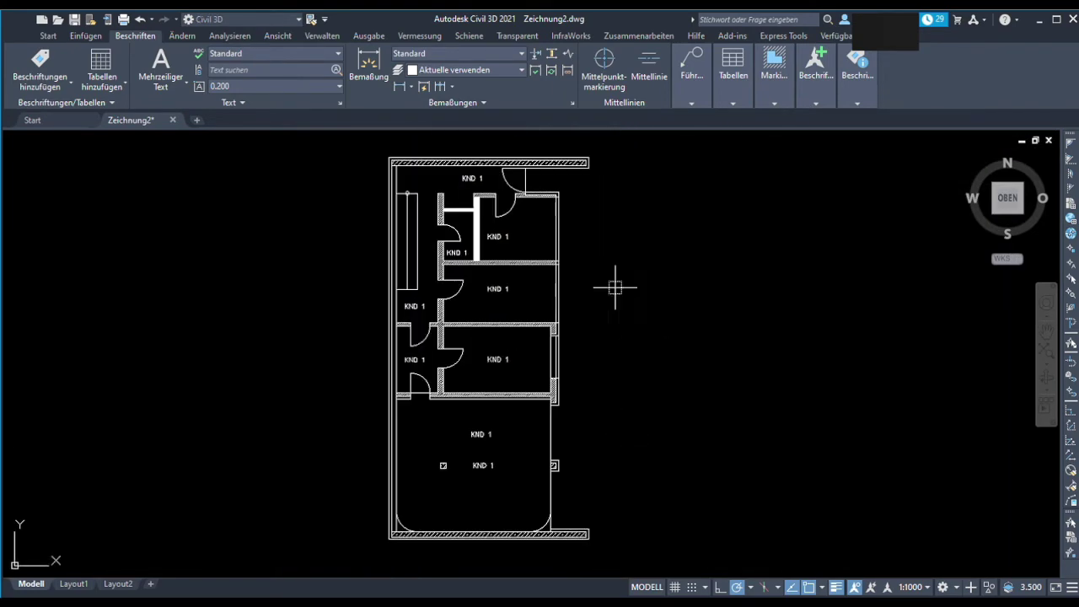
left_click(589, 519)
left_click(48, 35)
left_click(86, 36)
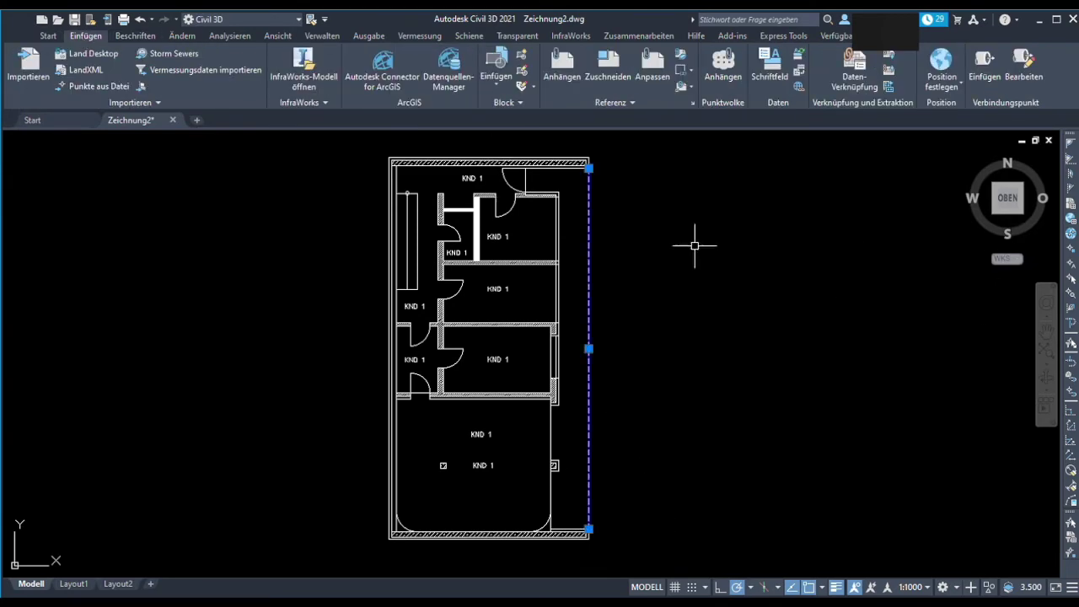
- Place a copy of the KND 1 label beside the dashed right line
scroll(472, 472, "up", 3)
left_click(483, 465)
scroll(472, 472, "down", 3)
scroll(581, 396, "up", 4)
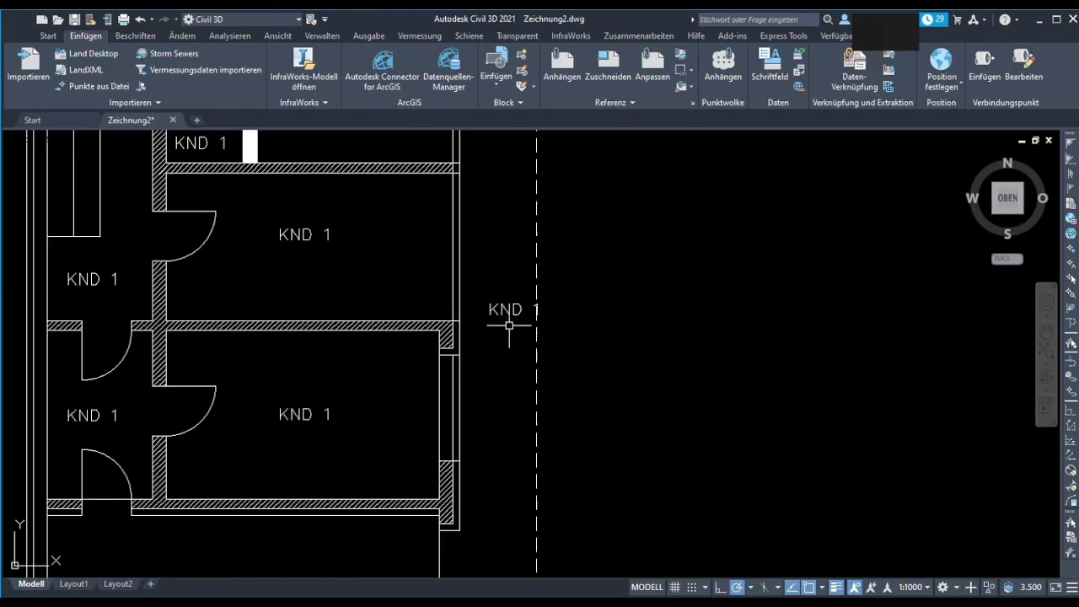
scroll(548, 242, "up", 3)
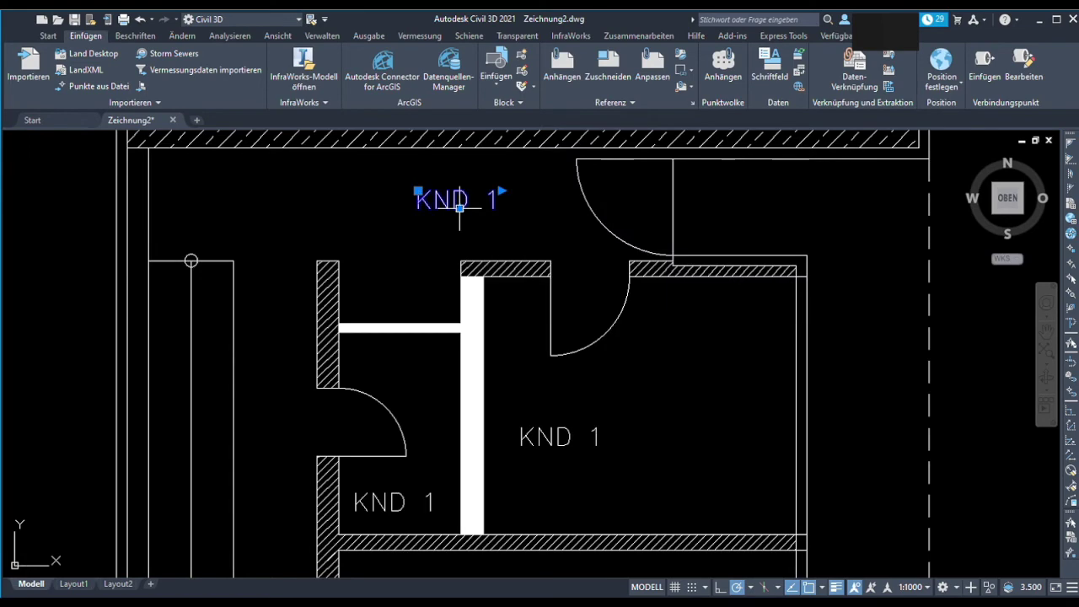
- Rename the corridor label to FLUR and the small room's label to DU/WC
double_click(455, 200)
left_click(502, 197)
scroll(503, 197, "down", 2)
double_click(390, 384)
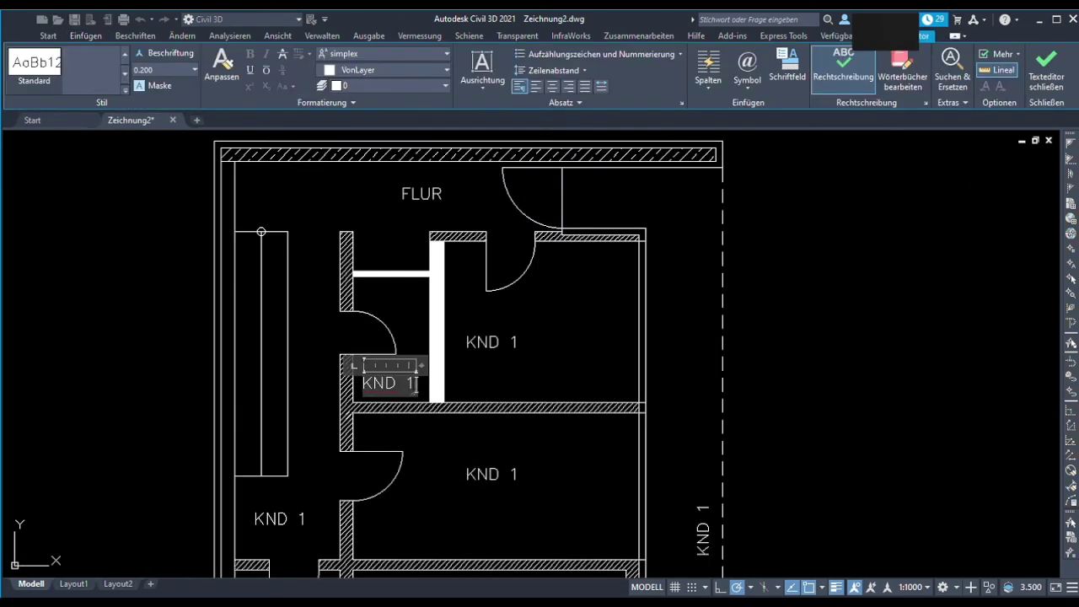
type("DU/WC")
left_click(542, 400)
scroll(542, 400, "up", 3)
- Rename the next room labels to KND 2, HWR/KELLER and TRH
double_click(506, 410)
type("2")
scroll(577, 440, "down", 3)
double_click(577, 439)
type("HWR /")
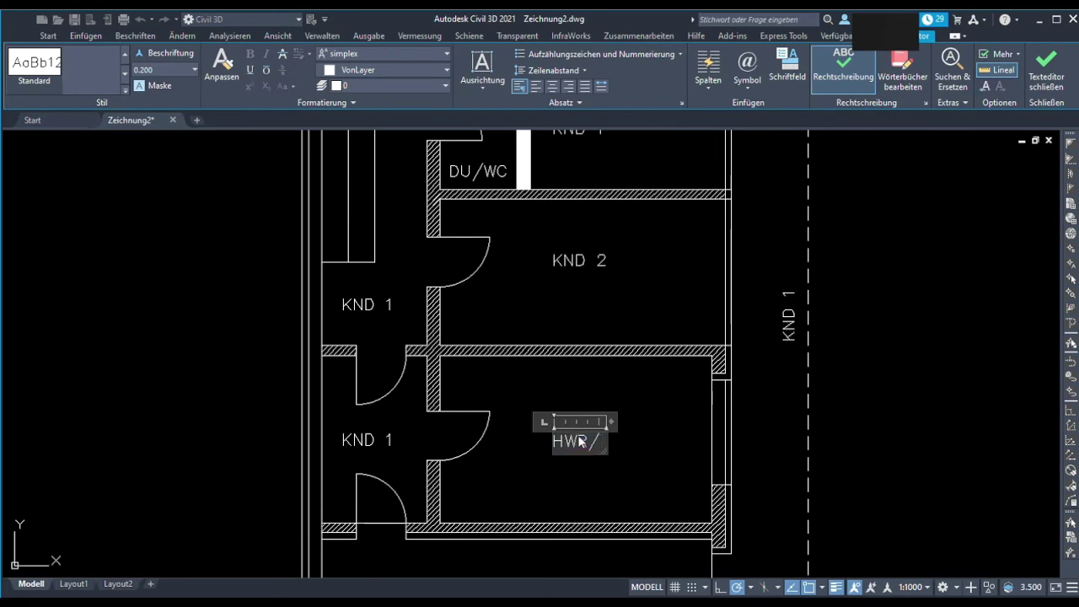
left_click(472, 444)
double_click(367, 442)
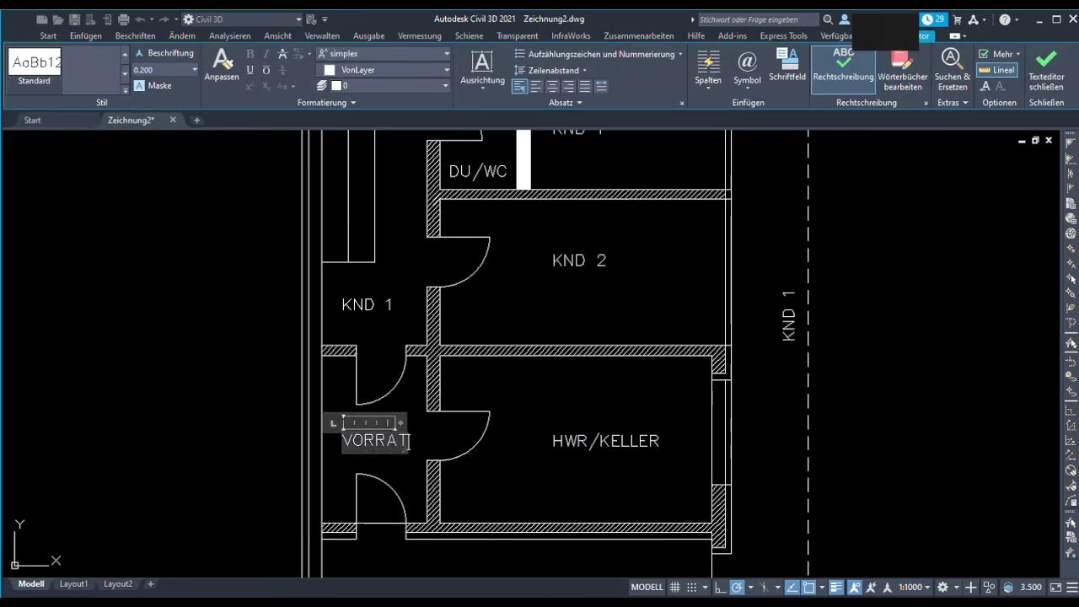
double_click(376, 306)
left_click(372, 310)
- Rename the garage label to GARAGE and clear the extra KND 1 label in the garage
scroll(372, 310, "down", 3)
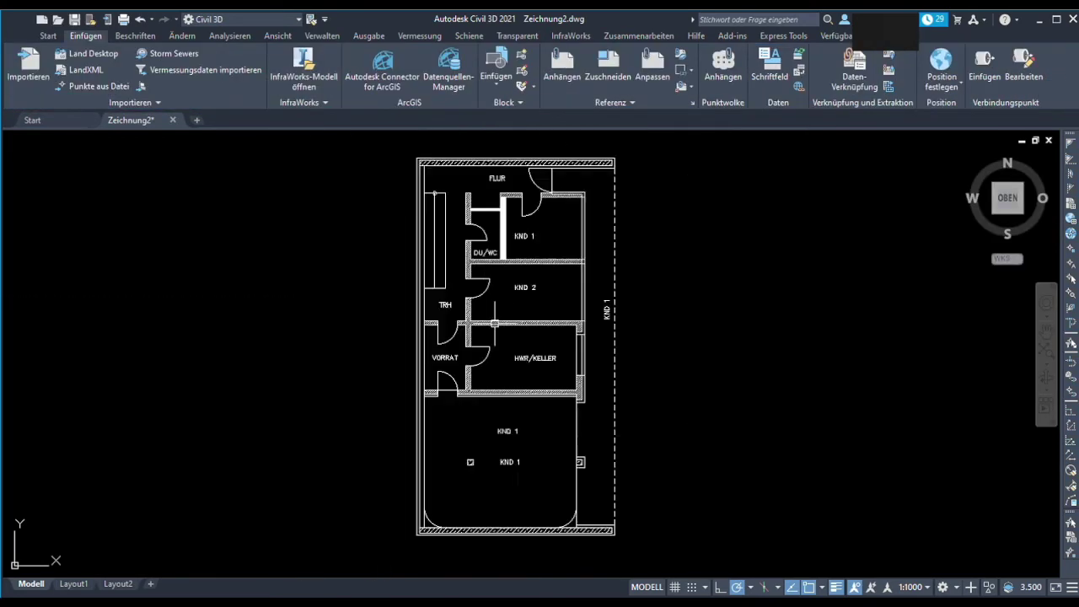
scroll(468, 410, "up", 3)
double_click(485, 410)
type("GARAGE")
left_click(481, 451)
scroll(481, 451, "down", 3)
scroll(482, 450, "up", 4)
double_click(487, 472)
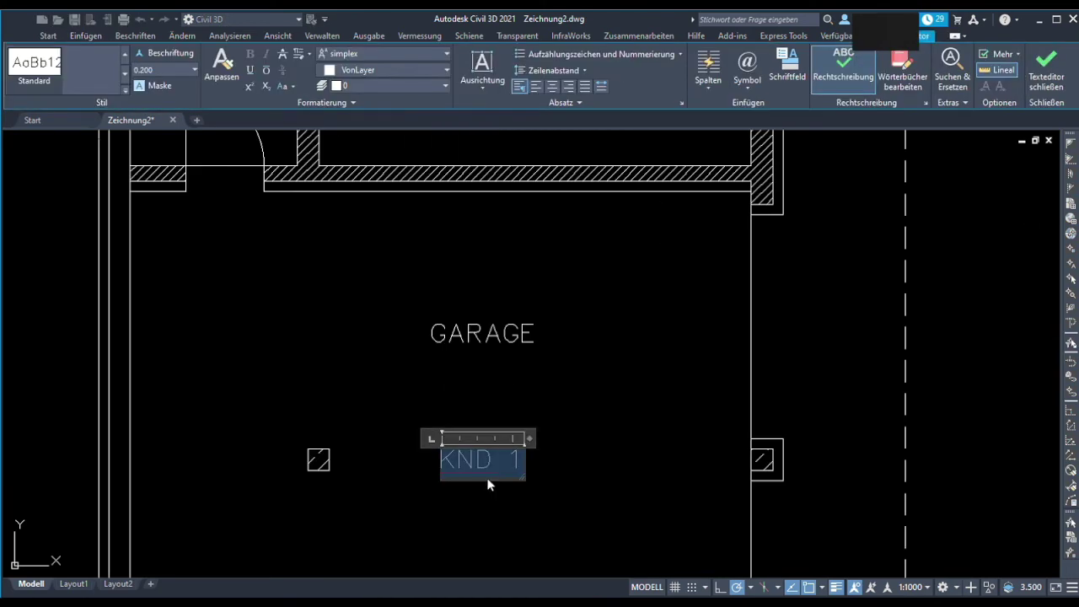
left_click(489, 485)
scroll(557, 409, "down", 5)
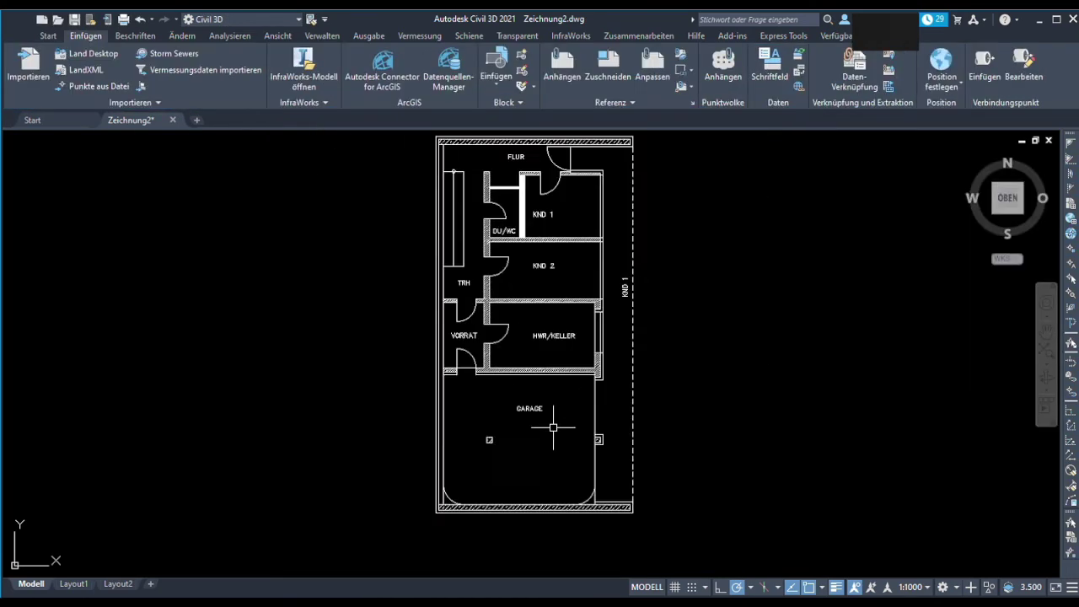
- Zoom in on the plan's top-left corner and select its wall lines
scroll(442, 184, "up", 4)
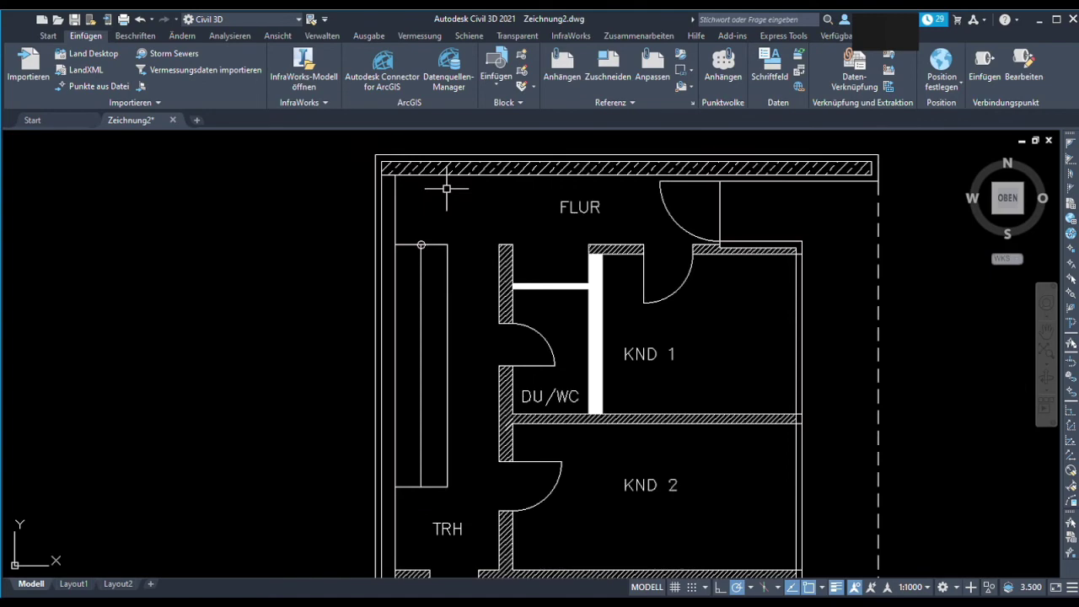
scroll(379, 195, "down", 2)
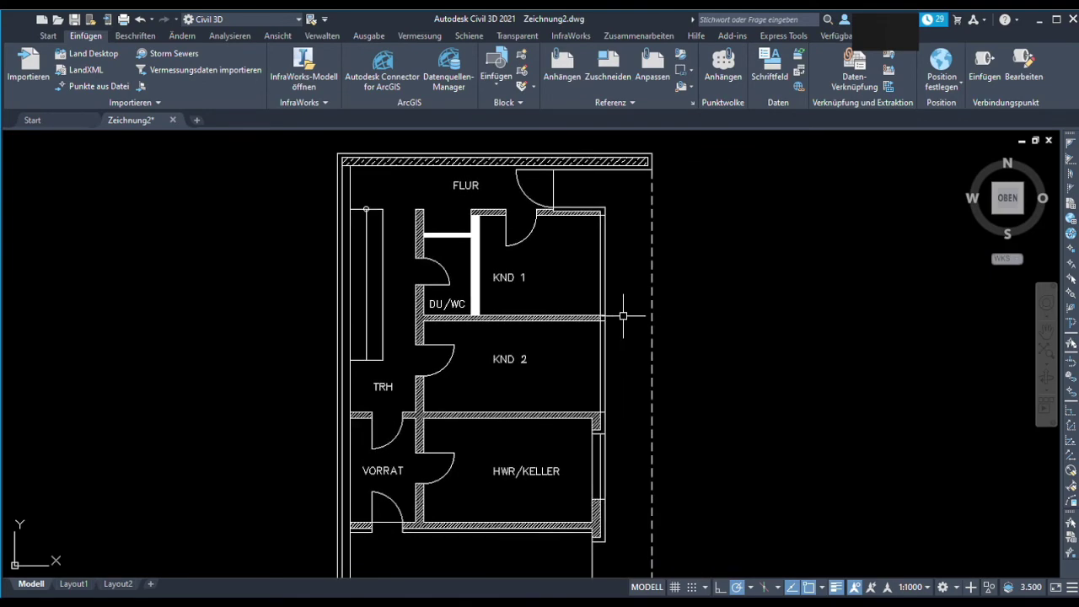
scroll(621, 291, "down", 3)
scroll(522, 430, "up", 3)
scroll(644, 510, "down", 3)
scroll(486, 546, "up", 3)
scroll(450, 391, "up", 2)
scroll(506, 441, "up", 1)
scroll(529, 329, "up", 1)
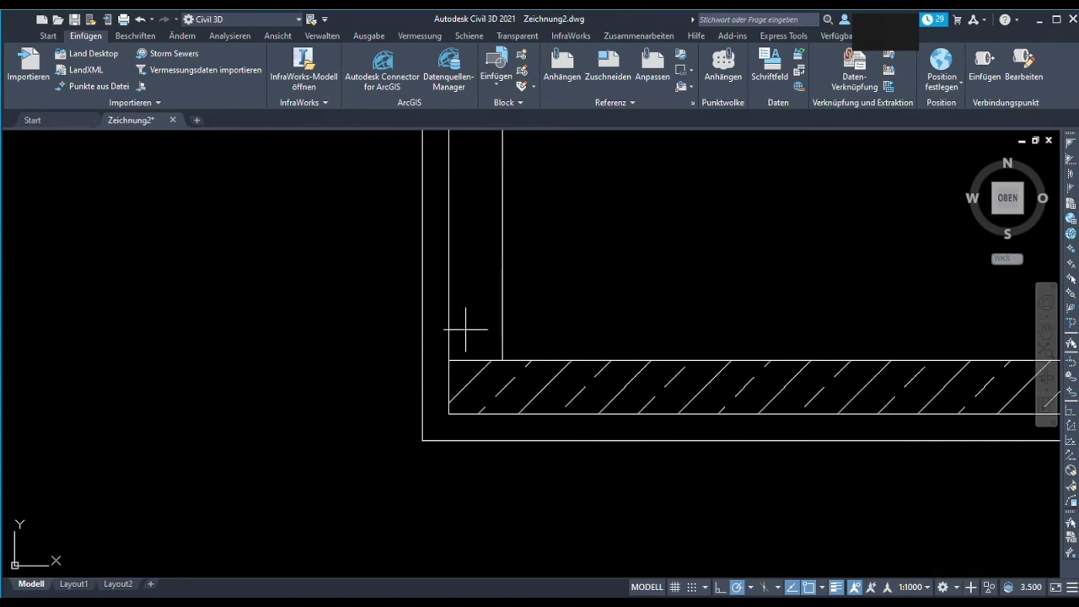
scroll(592, 299, "down", 2)
scroll(559, 212, "up", 3)
left_click(530, 290)
scroll(530, 290, "down", 3)
scroll(469, 393, "up", 3)
scroll(423, 421, "up", 1)
scroll(423, 337, "down", 1)
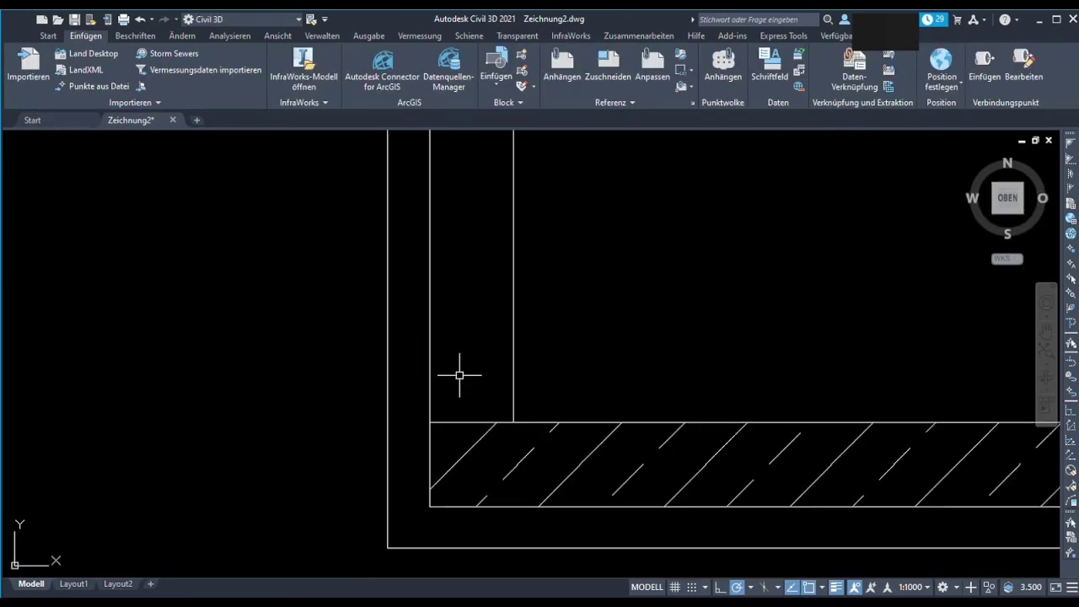
scroll(494, 325, "down", 1)
scroll(511, 301, "up", 2)
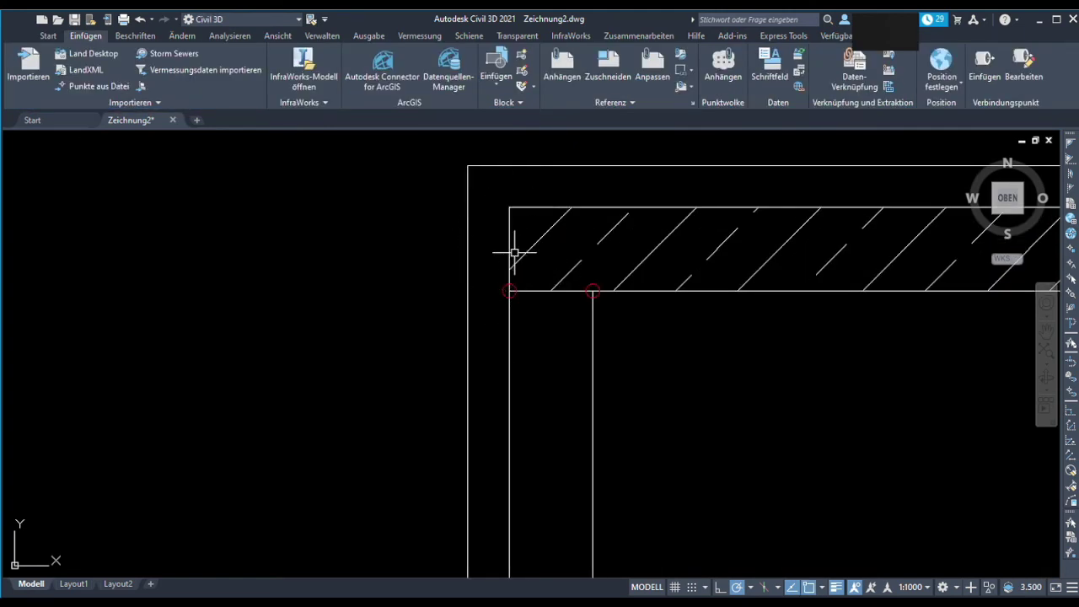
scroll(632, 291, "up", 6)
scroll(674, 295, "down", 2)
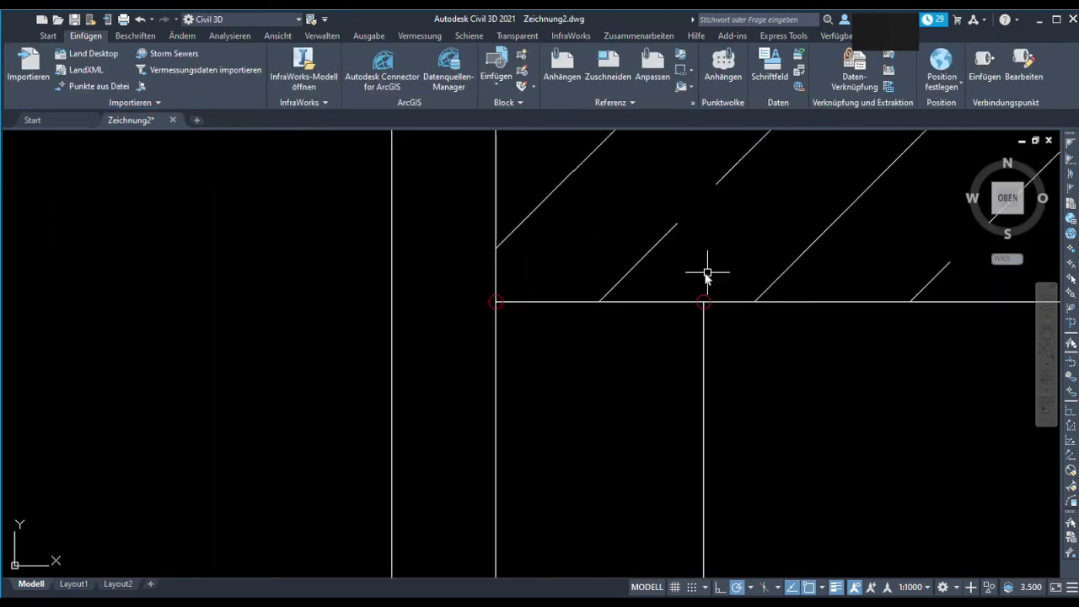
scroll(703, 301, "down", 3)
- Fill the left outer wall with the ANSI31 diagonal hatch
middle_click_drag(711, 401, 650, 325)
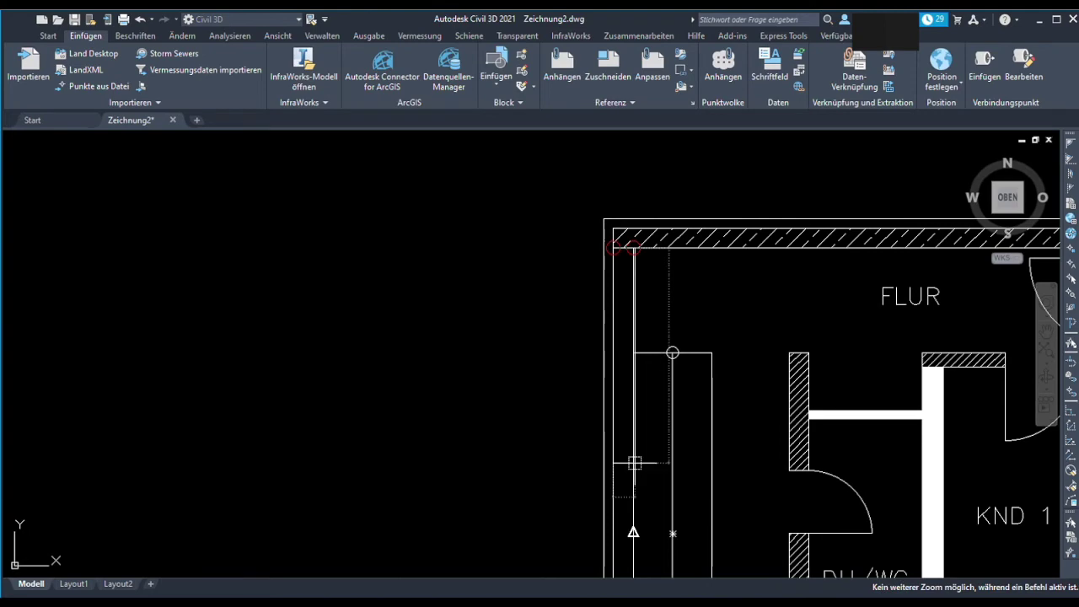
scroll(640, 278, "down", 5)
scroll(598, 236, "up", 3)
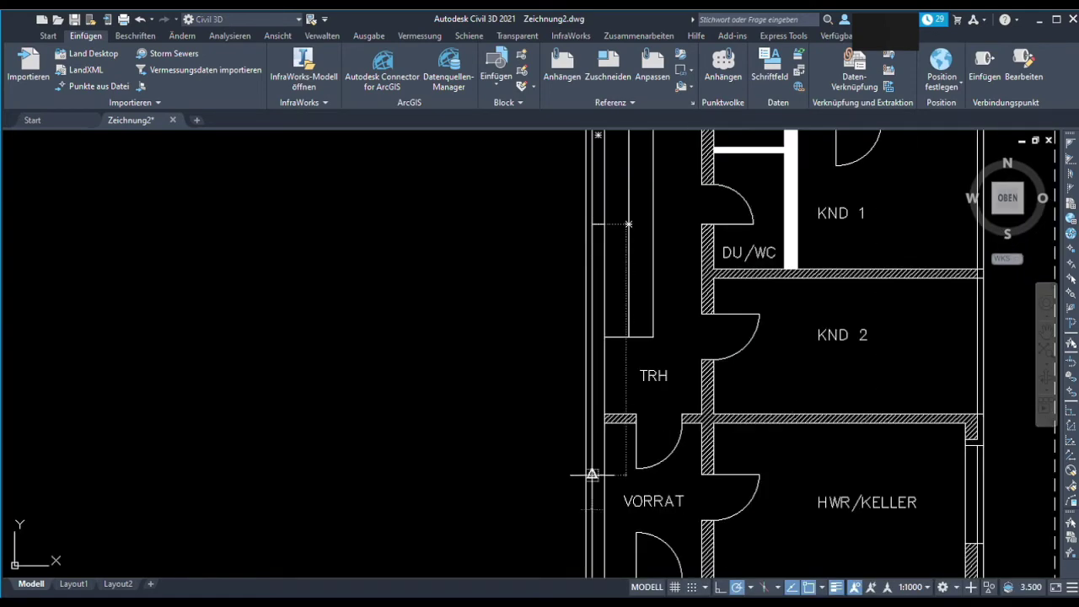
scroll(607, 447, "up", 3)
scroll(628, 461, "down", 3)
scroll(590, 446, "up", 5)
scroll(607, 373, "down", 5)
left_click(605, 340)
scroll(597, 357, "up", 3)
scroll(609, 329, "up", 2)
scroll(612, 296, "down", 5)
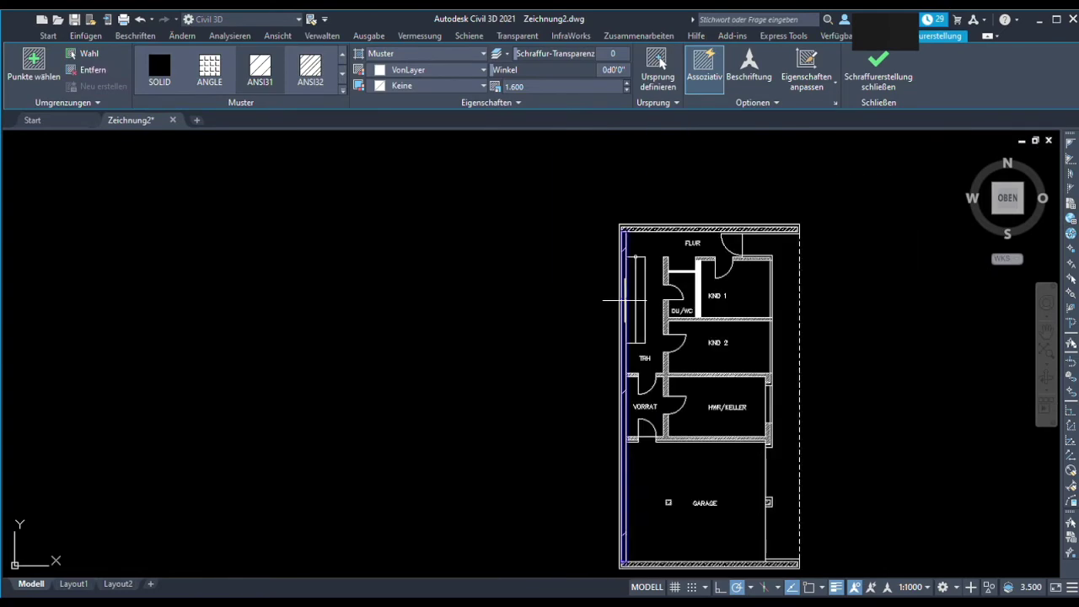
scroll(595, 251, "up", 3)
middle_click_drag(594, 251, 609, 281)
key("Escape")
- Zoom back out over the plan and select the FLUR room label
scroll(581, 253, "up", 5)
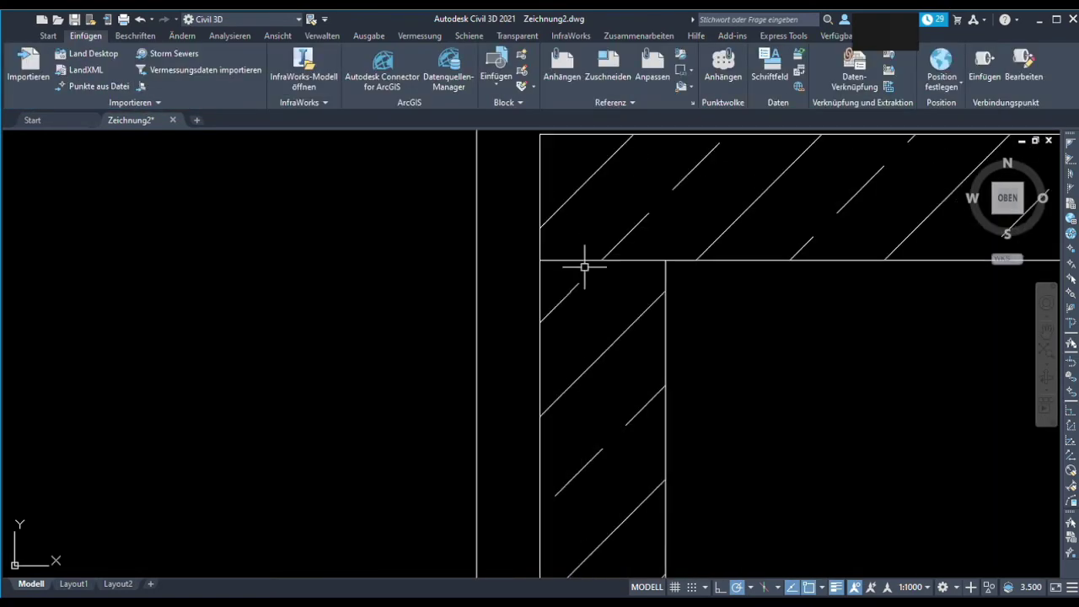
scroll(576, 257, "down", 5)
scroll(568, 374, "up", 5)
scroll(622, 311, "down", 3)
scroll(449, 410, "up", 2)
scroll(366, 241, "up", 2)
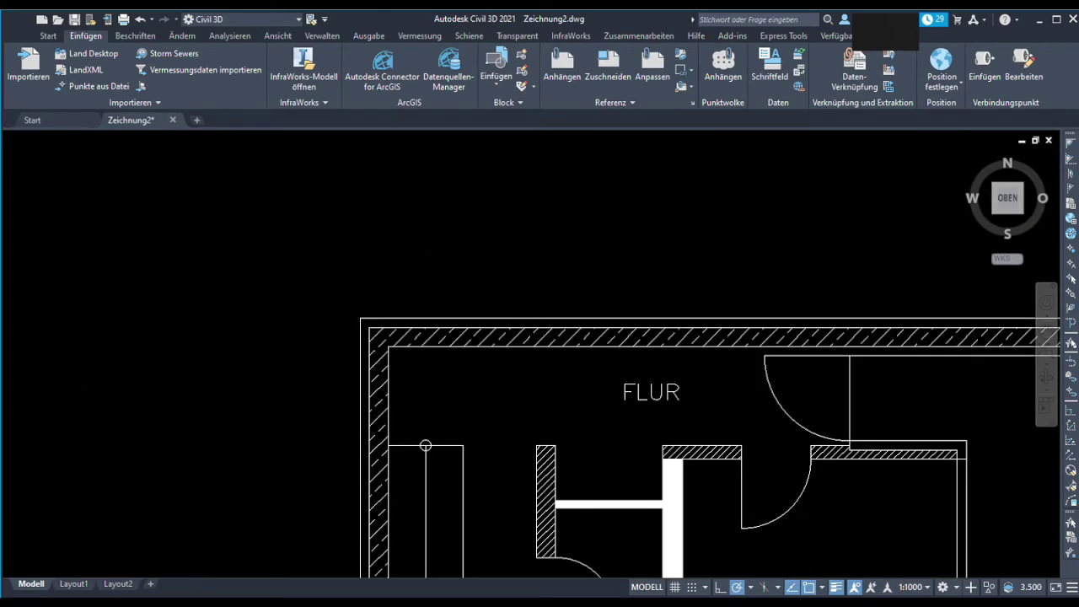
scroll(484, 357, "up", 1)
left_click(548, 378)
- Move the FLUR label toward the left side of the corridor
left_click_drag(548, 377, 384, 428)
scroll(384, 361, "down", 2)
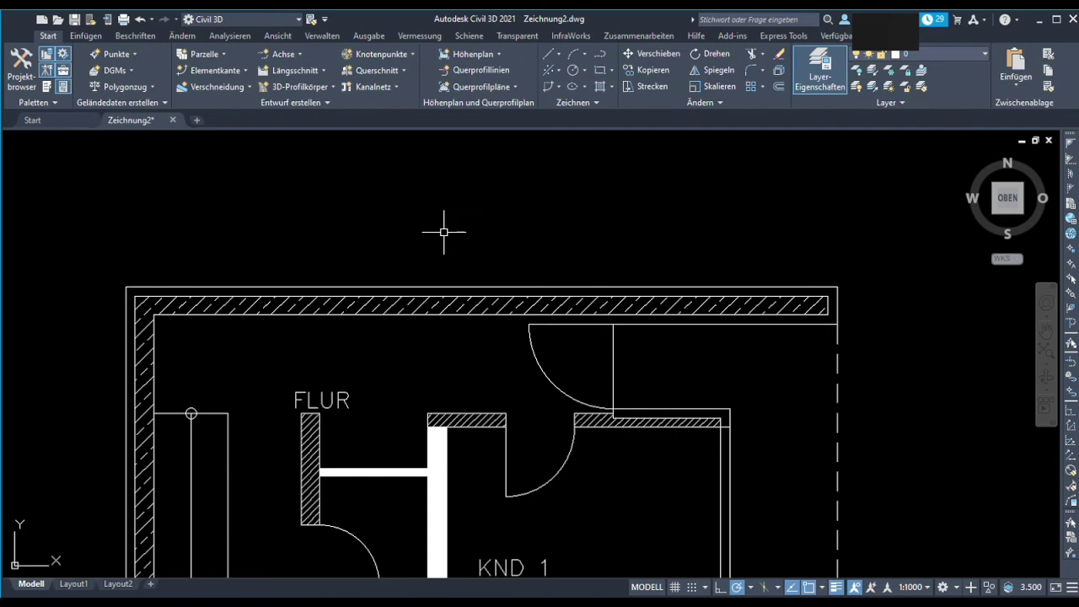
scroll(677, 267, "down", 3)
scroll(677, 267, "up", 3)
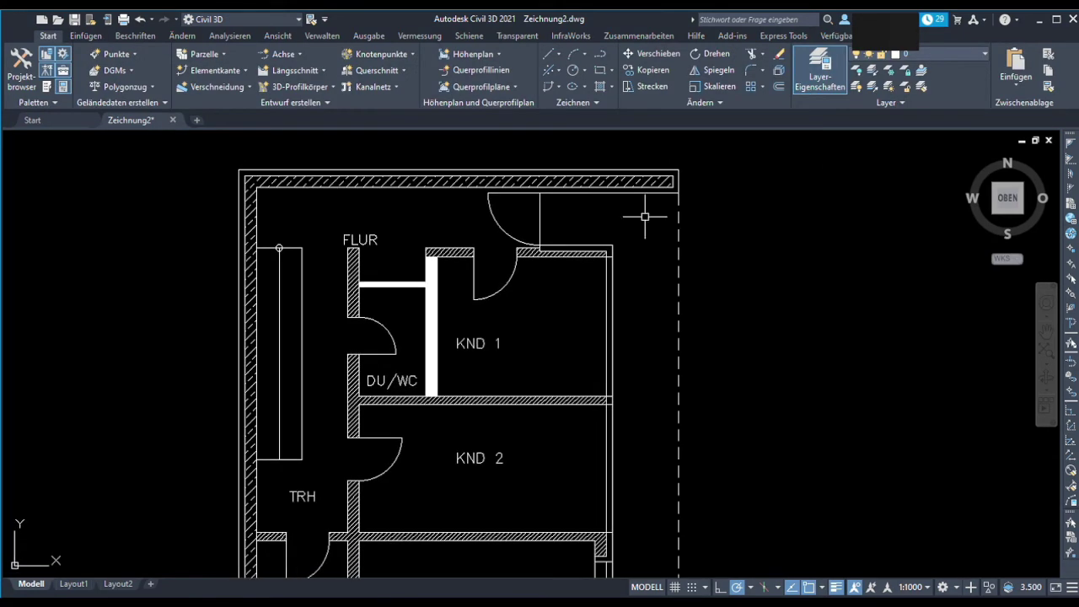
scroll(649, 217, "up", 1)
- Draw a horizontal line running right from the building's top edge
mouse_move(662, 229)
middle_mouse_down()
mouse_move(680, 273)
mouse_move(632, 248)
middle_mouse_up()
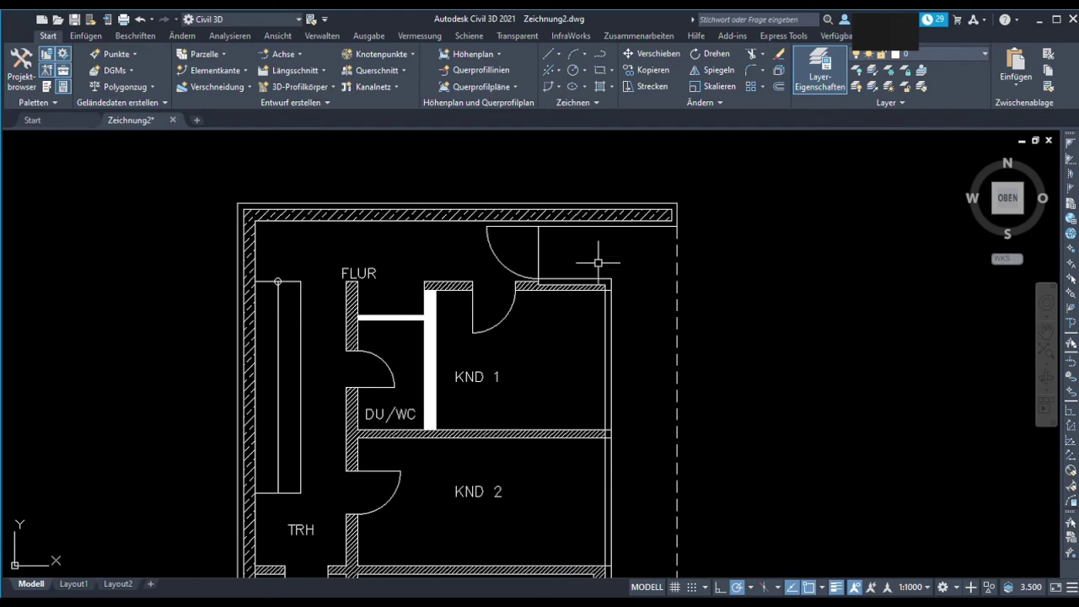
middle_click_drag(308, 269, 275, 323)
scroll(258, 231, "up", 4)
scroll(261, 209, "up", 3)
scroll(215, 263, "down", 5)
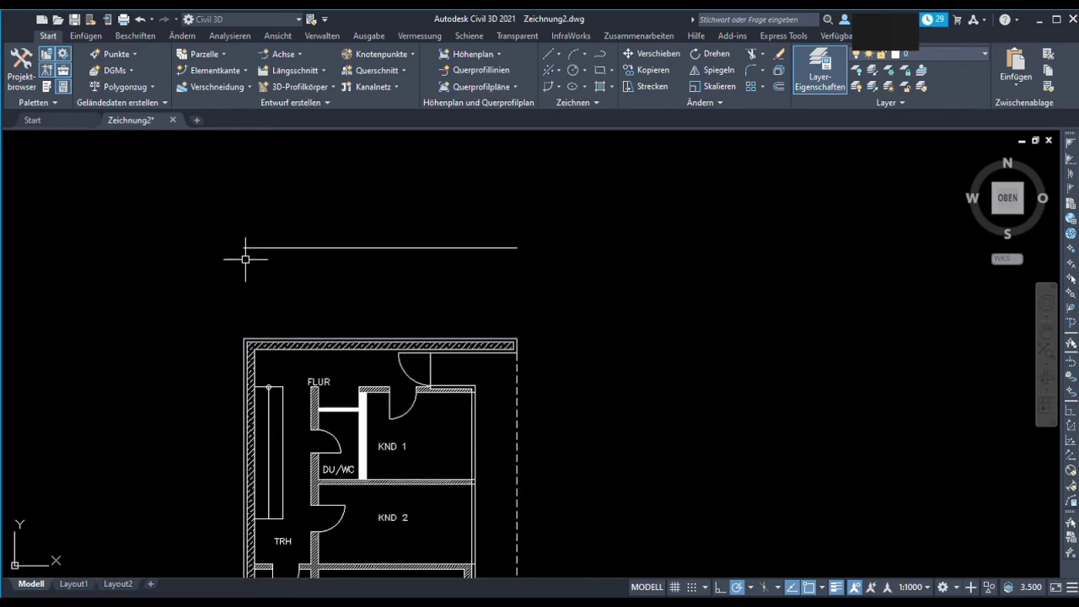
key("Escape")
scroll(573, 236, "down", 2)
- Draw a second horizontal line running right from the garage's bottom corner
middle_click_drag(613, 229, 578, 281)
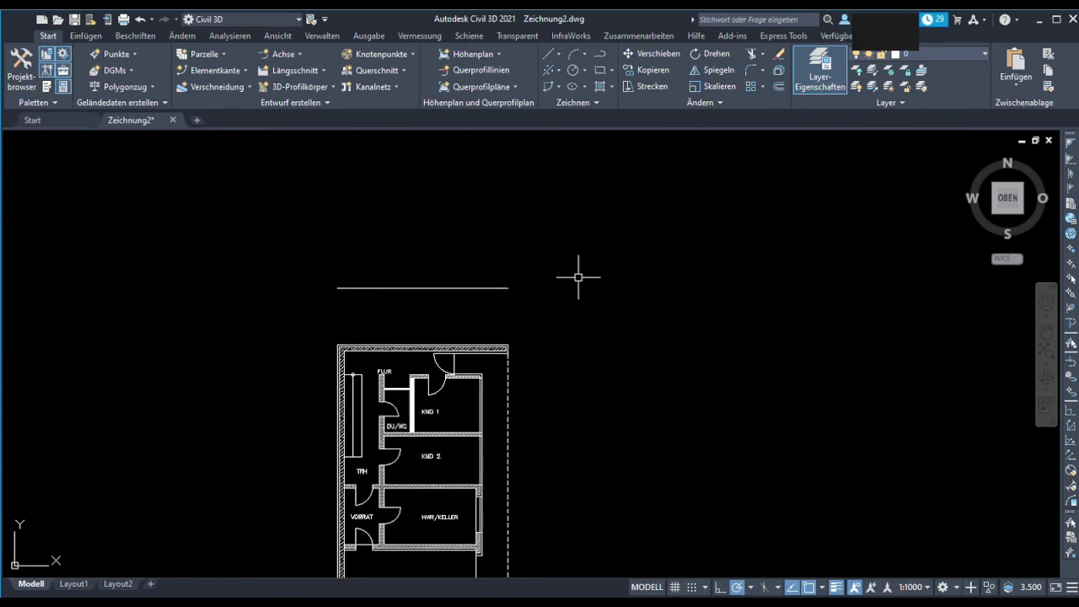
scroll(578, 277, "down", 3)
scroll(586, 251, "up", 6)
middle_click_drag(597, 264, 629, 397)
scroll(636, 349, "down", 3)
scroll(542, 245, "up", 8)
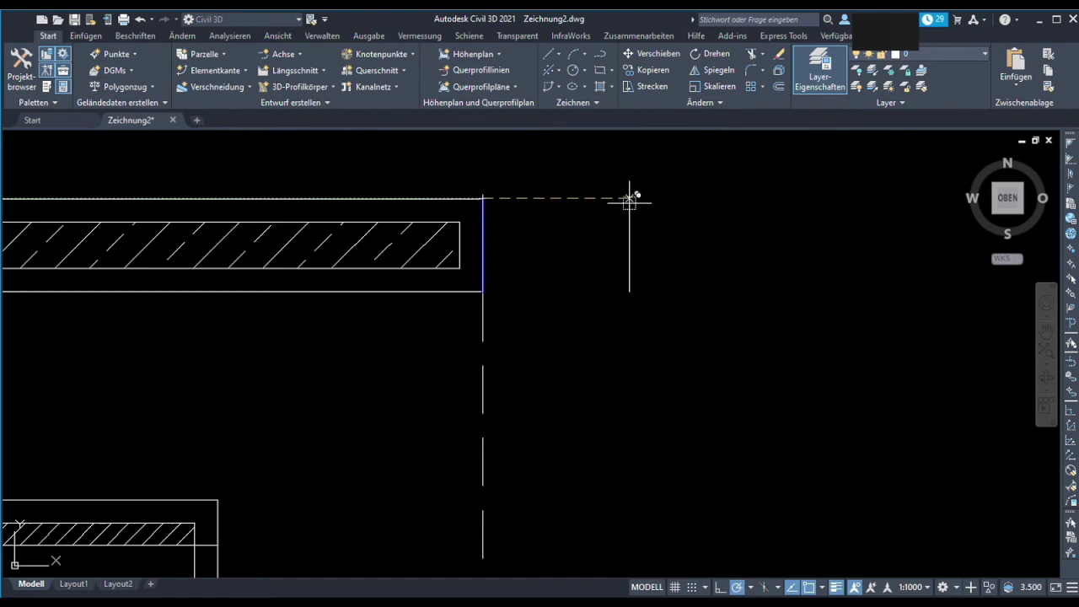
scroll(629, 200, "down", 6)
scroll(568, 301, "down", 2)
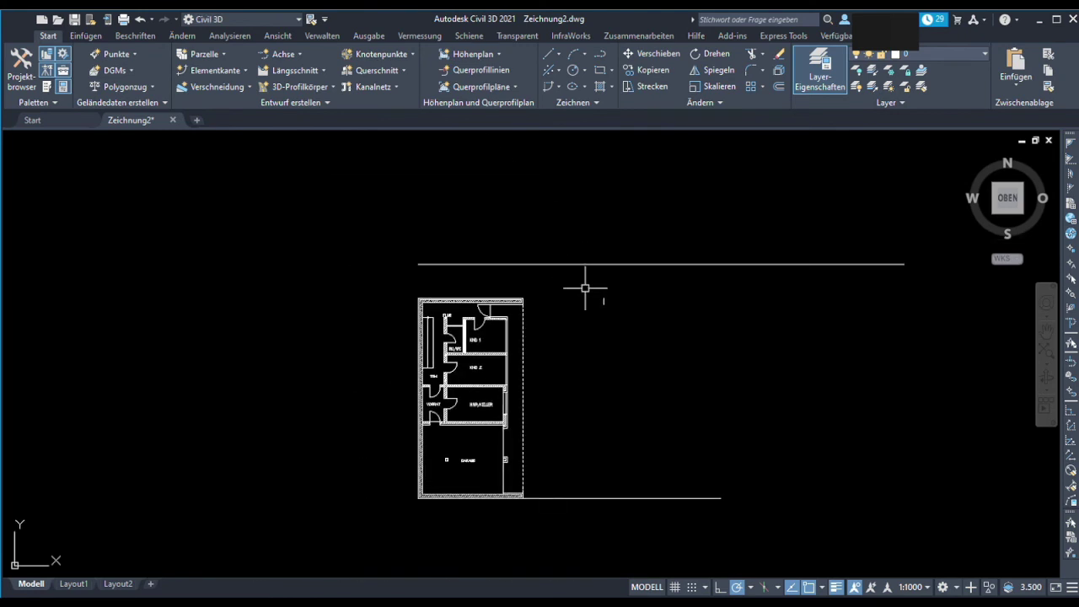
- Extend the short vertical line up past the top horizontal line
scroll(602, 299, "up", 8)
left_click(598, 289)
left_click(590, 193)
scroll(294, 241, "down", 6)
scroll(320, 214, "down", 2)
middle_click_drag(319, 213, 326, 215)
- Draw the slanted driveway edge and trim the top line's overhang beyond it
left_click(476, 240)
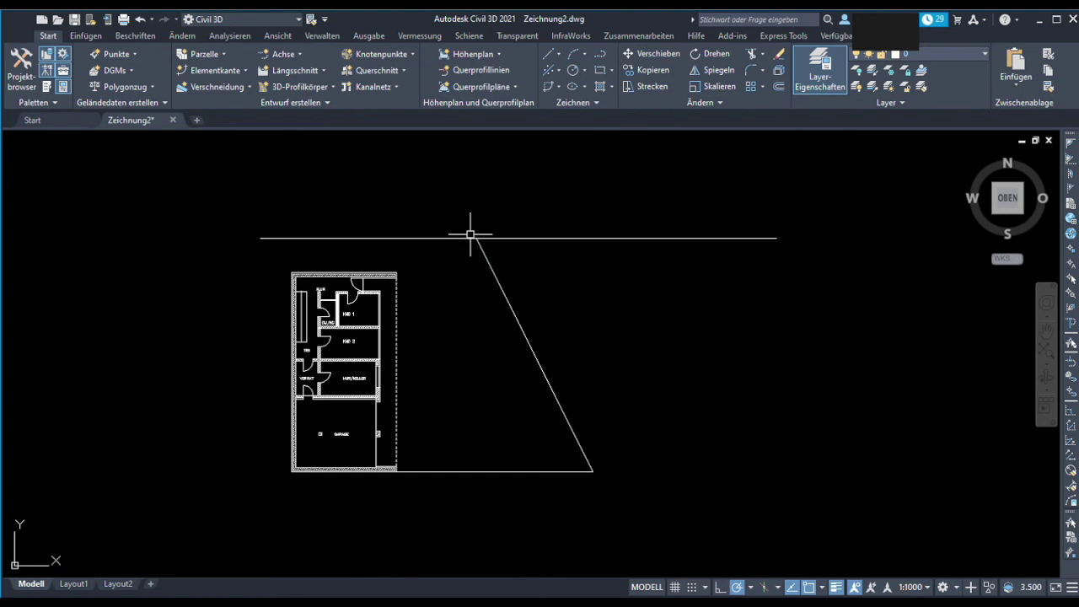
left_click(568, 241)
middle_click_drag(433, 195, 490, 198)
scroll(434, 385, "up", 5)
scroll(446, 393, "up", 5)
- Add an inner driveway line from the HWR/KELLER wall corner and make the boundary lines dashed
left_click(446, 393)
scroll(396, 320, "down", 10)
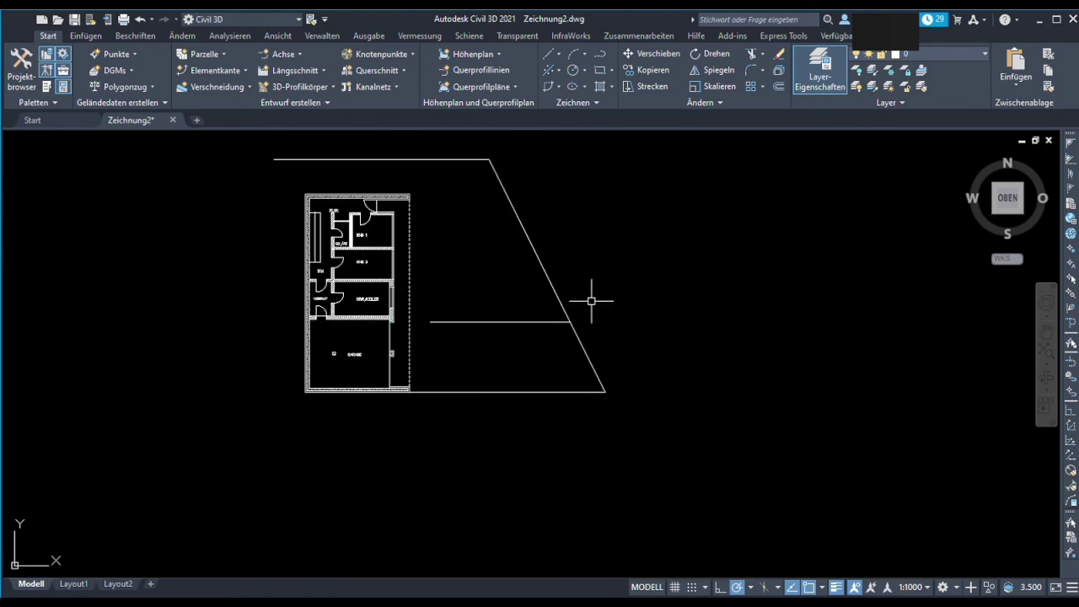
middle_click_drag(464, 247, 478, 284)
left_click(422, 312)
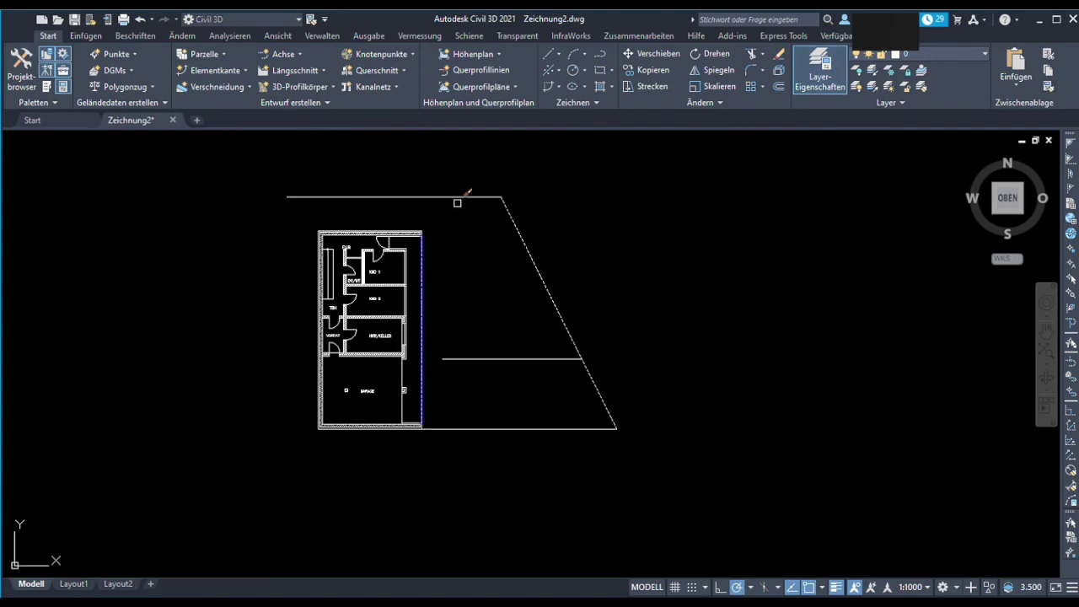
middle_click_drag(499, 322, 502, 339)
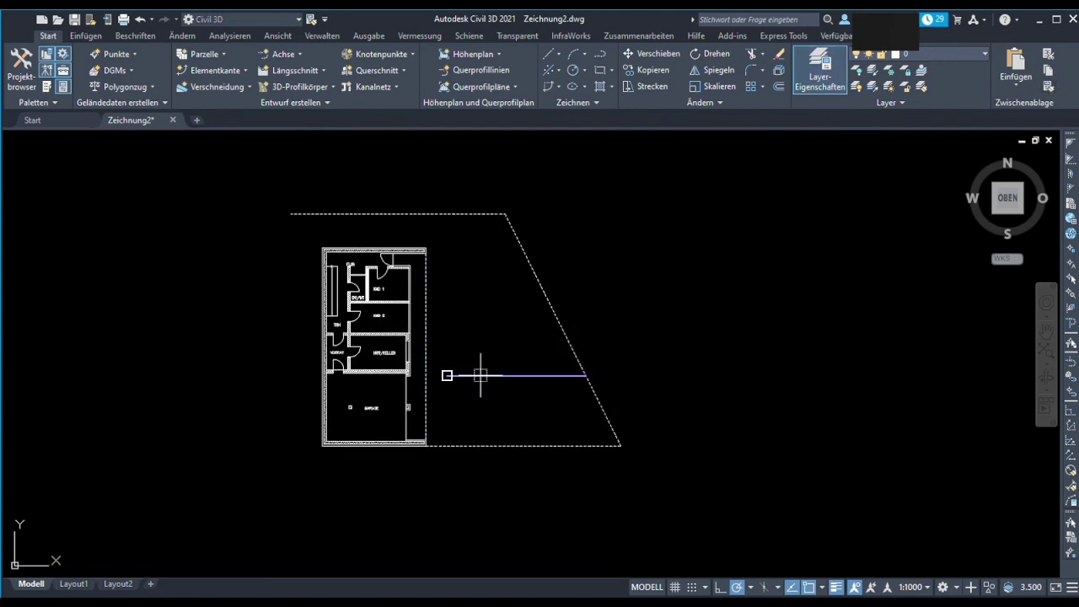
scroll(401, 263, "up", 10)
scroll(391, 325, "down", 4)
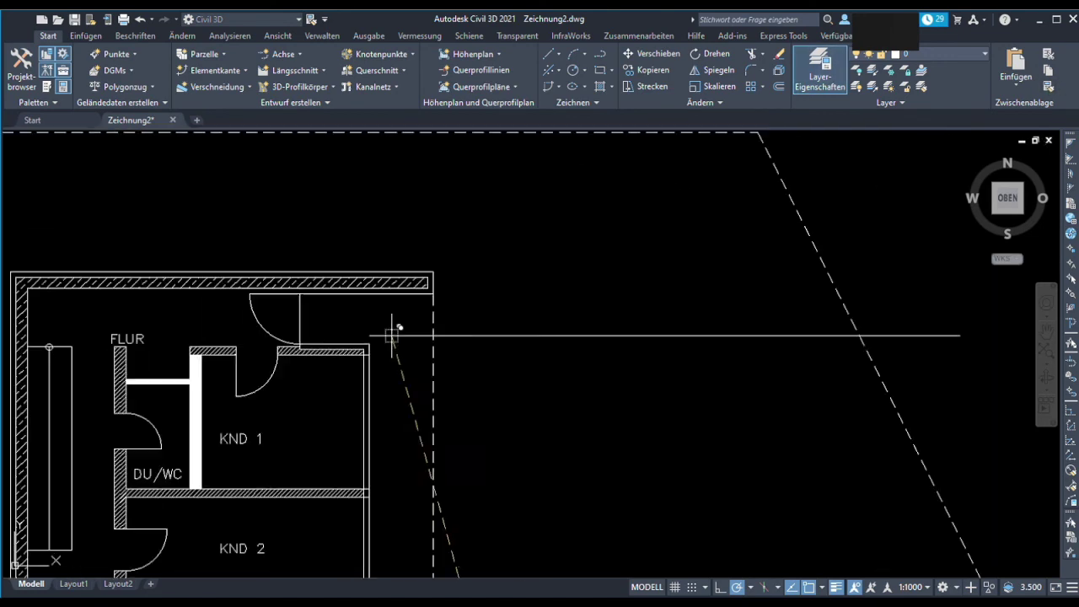
scroll(500, 252, "down", 4)
scroll(500, 251, "up", 5)
scroll(486, 321, "down", 5)
key("Escape")
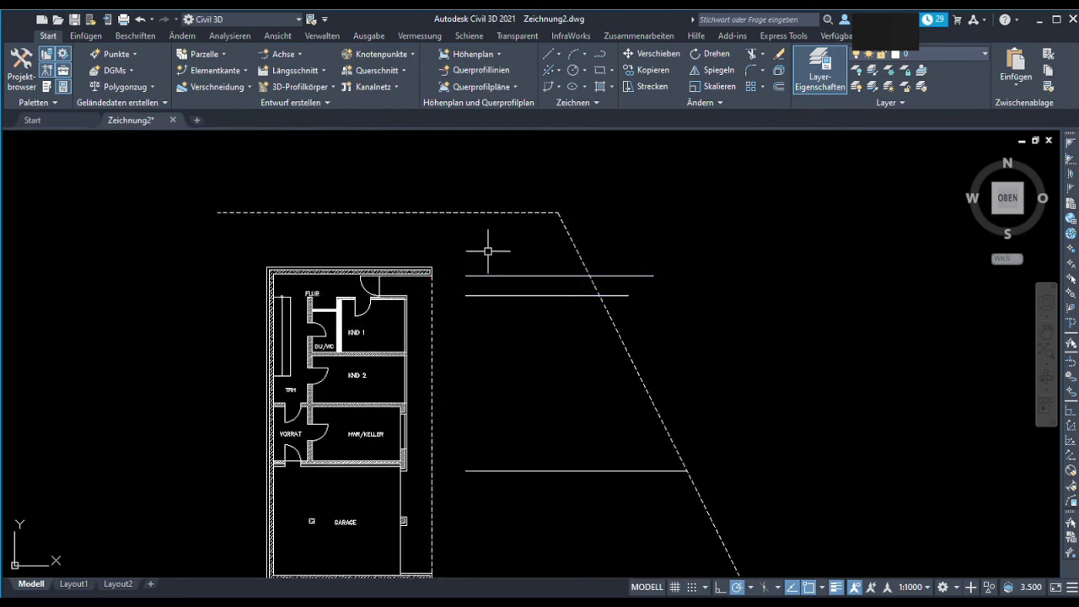
- Copy the GARAGE label into the driveway area
scroll(615, 286, "down", 3)
middle_click_drag(641, 210, 677, 244)
scroll(429, 398, "up", 5)
middle_click_drag(750, 396, 553, 366)
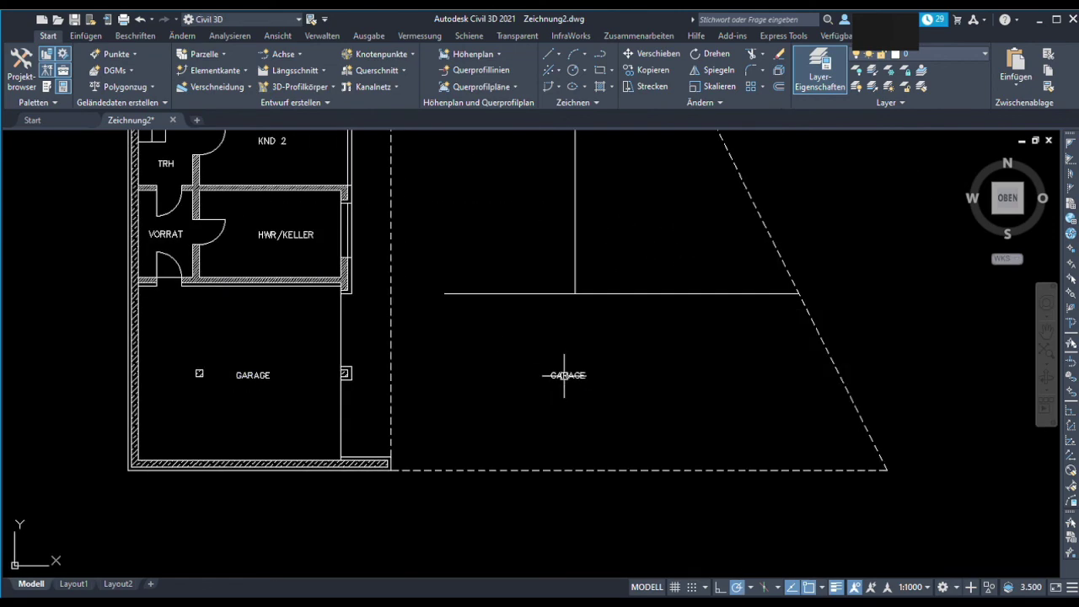
- Change the copied label's text to ZUFAHRT
double_click(553, 366)
type("Zu")
left_click(534, 352)
- Add a 17.1500 linear dimension along the driveway's bottom edge
scroll(669, 413, "up", 5)
scroll(698, 381, "down", 5)
scroll(682, 337, "up", 5)
scroll(590, 329, "down", 5)
scroll(517, 309, "up", 3)
scroll(518, 310, "down", 3)
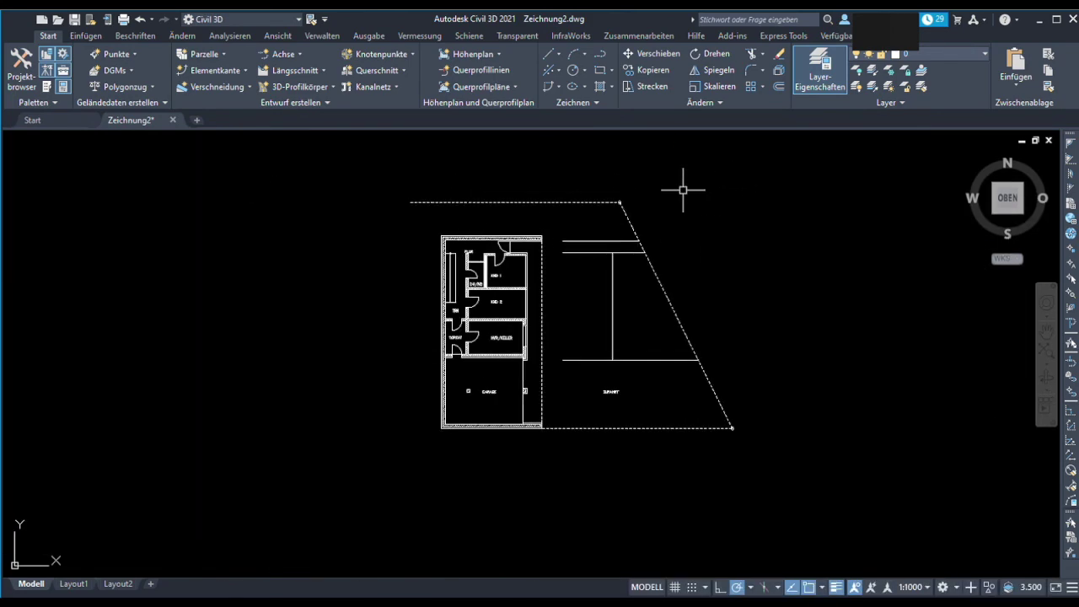
scroll(683, 190, "down", 2)
scroll(701, 281, "up", 2)
scroll(698, 387, "up", 3)
scroll(695, 413, "down", 3)
scroll(421, 345, "up", 5)
scroll(438, 367, "down", 1)
scroll(421, 329, "down", 3)
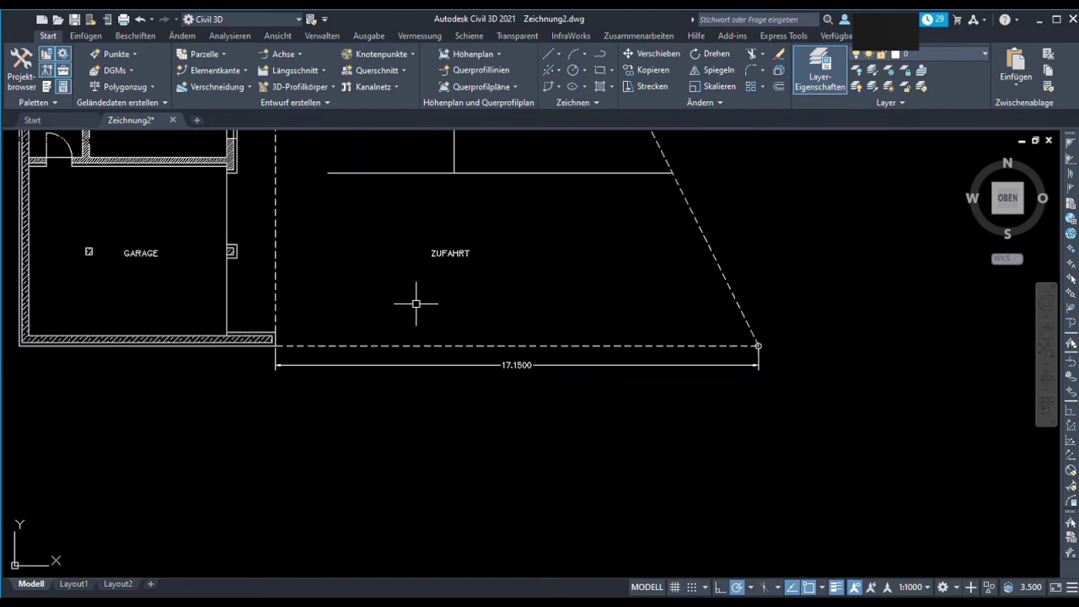
scroll(621, 362, "down", 2)
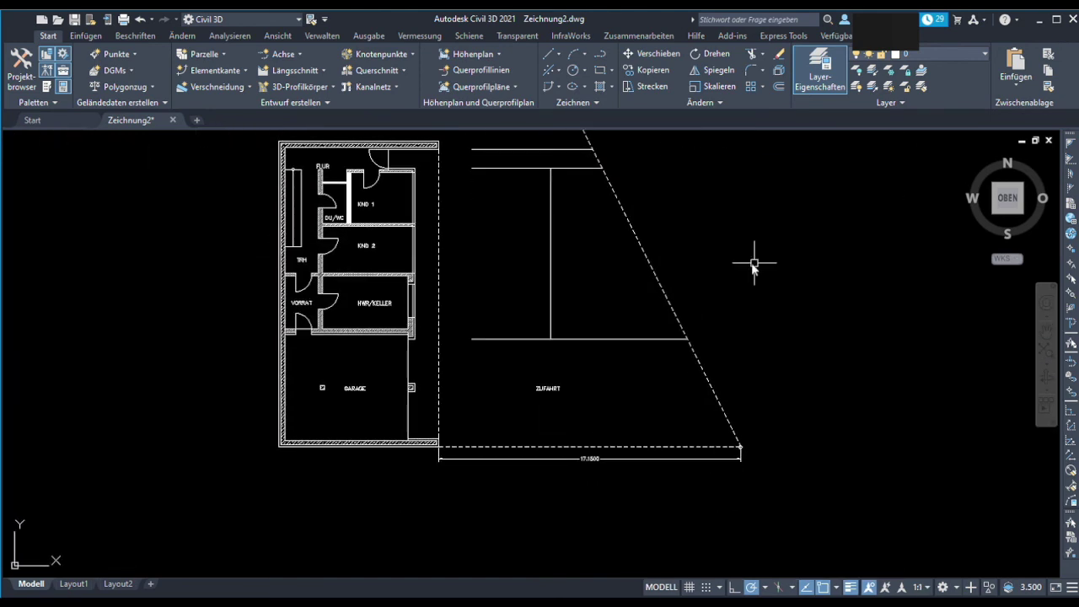